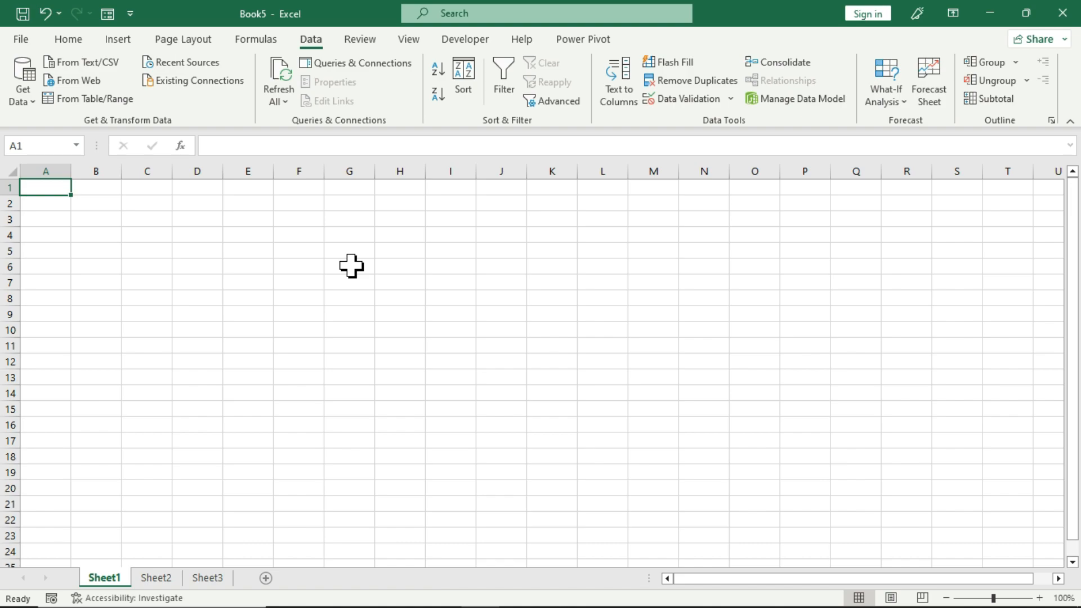
Step: Enter "Name Hindi English Math SST Comput Total" in cell A1 of Sheet1
text(Name)
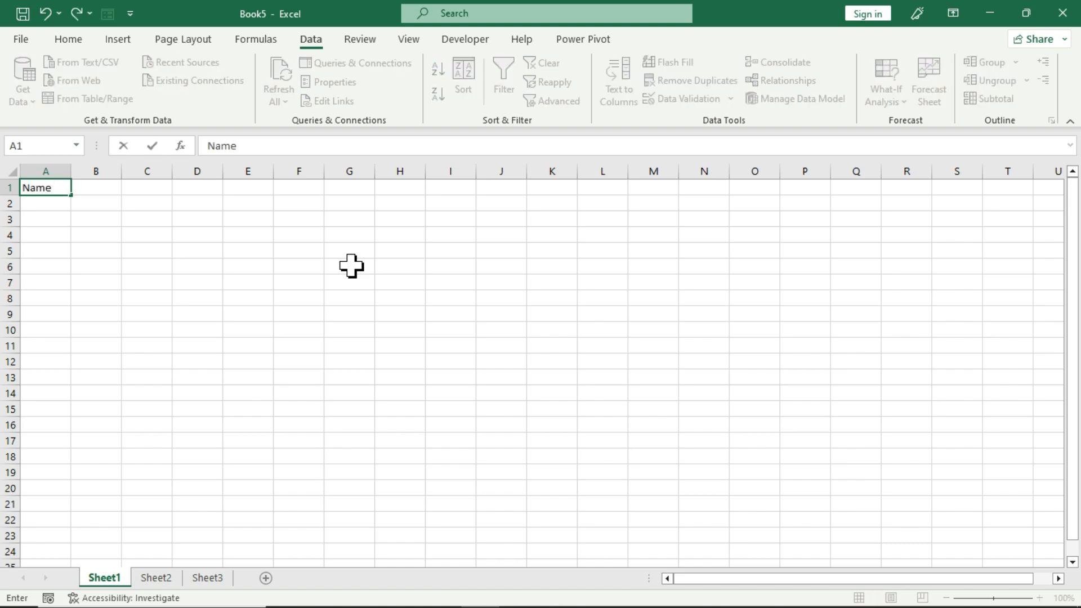
text( Hindi Englsih)
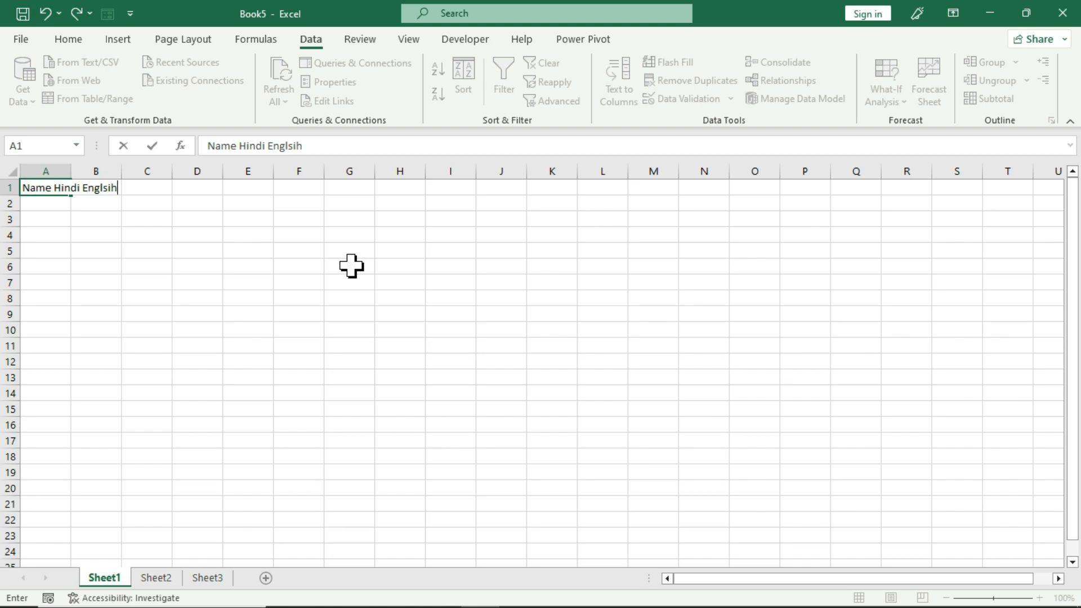
key(BackSpace)
key(BackSpace)
key(BackSpace)
text(ish Math SST Comp)
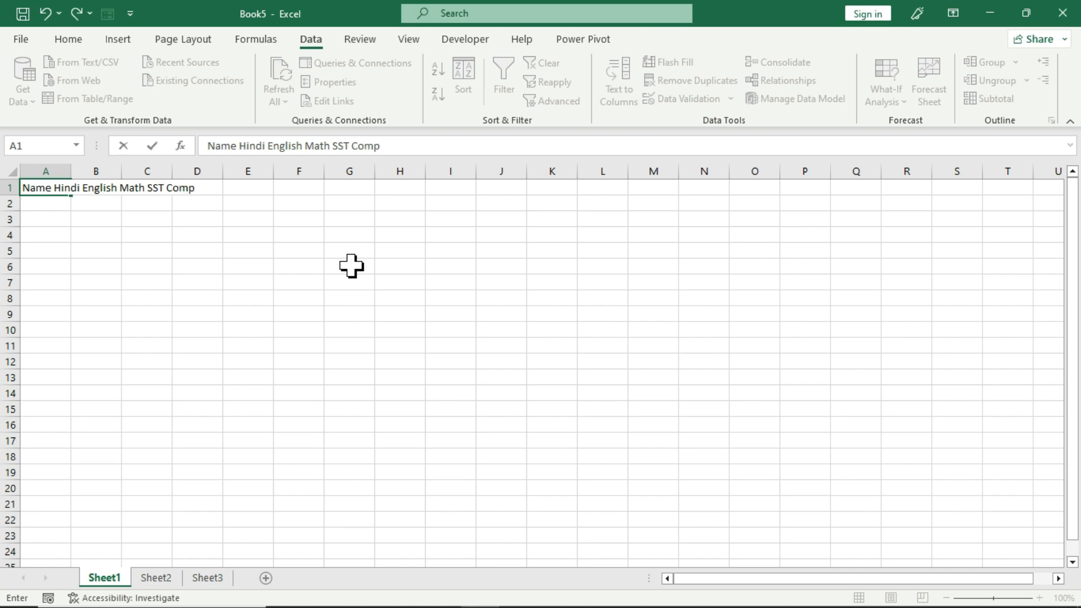
text(ut Total)
key(Return)
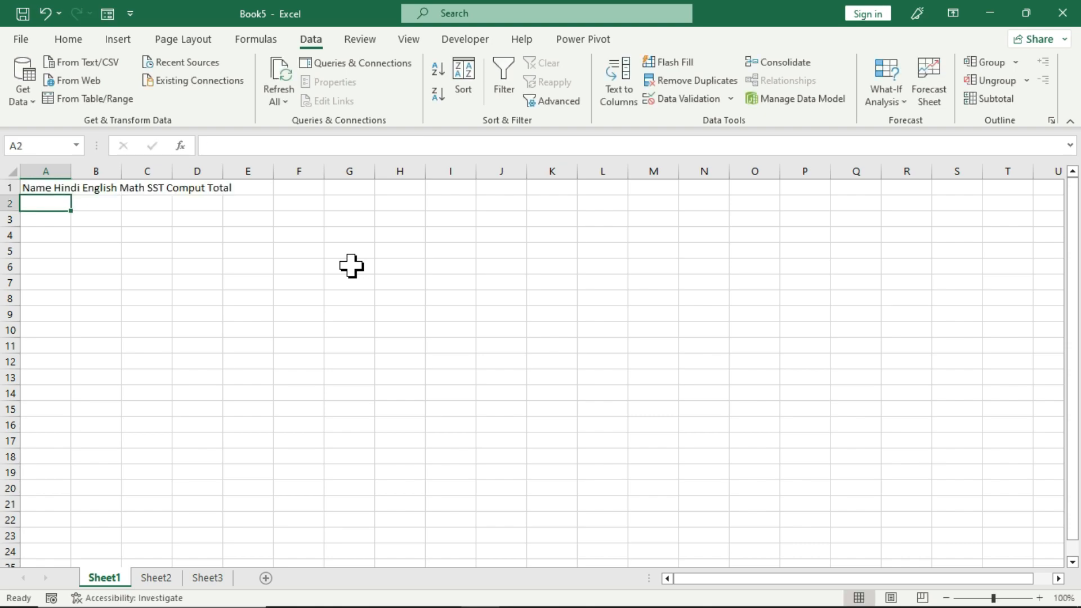
Step: Try splitting the text in A1 into columns with Text to Columns at fixed width in General format, and undo the split
click(35, 188)
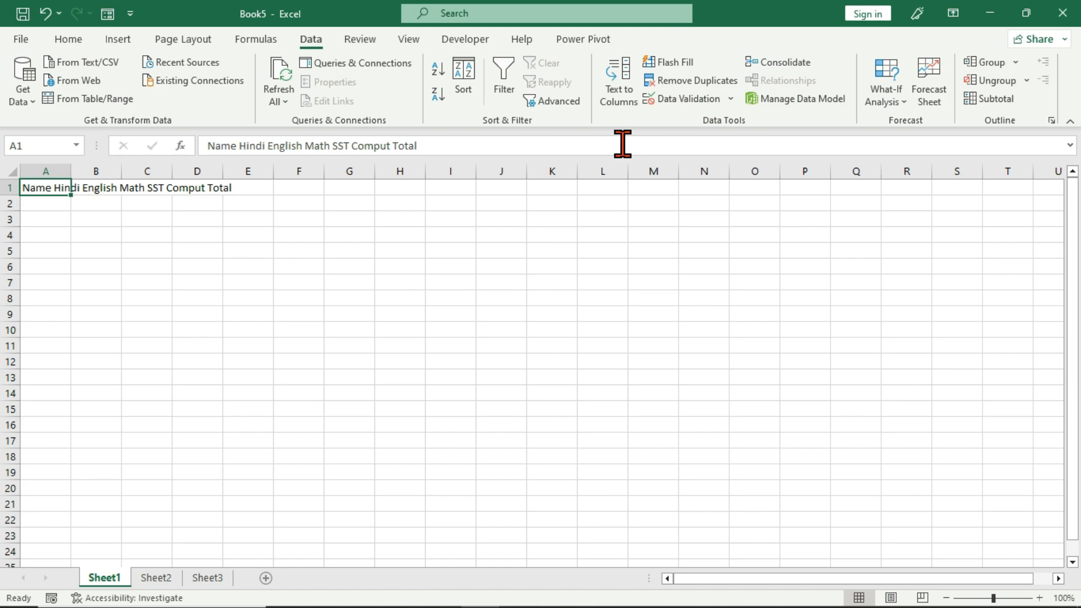
click(628, 104)
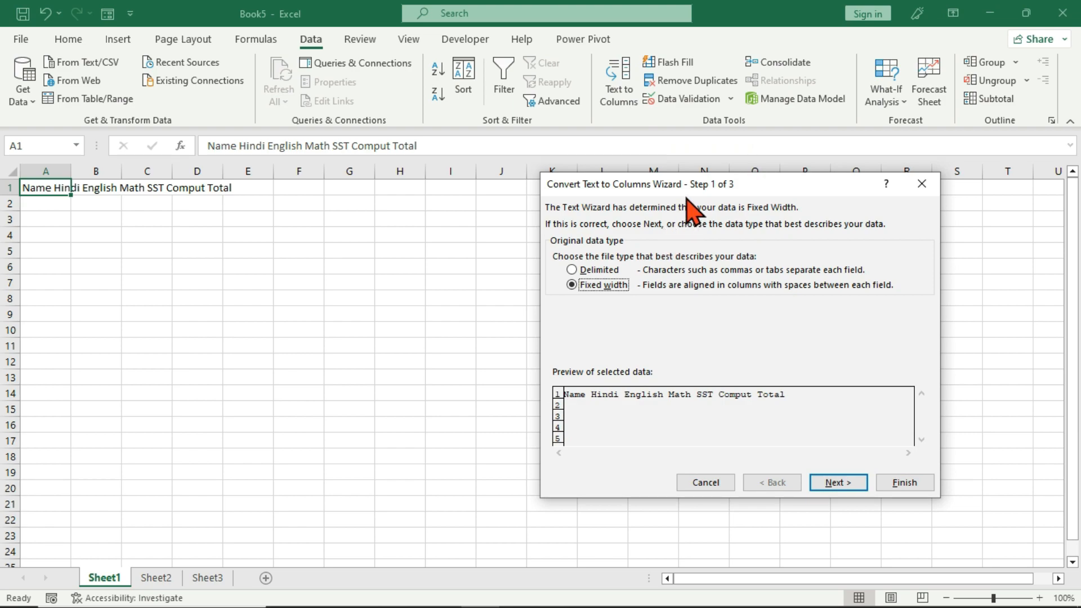
drag(692, 184, 591, 225)
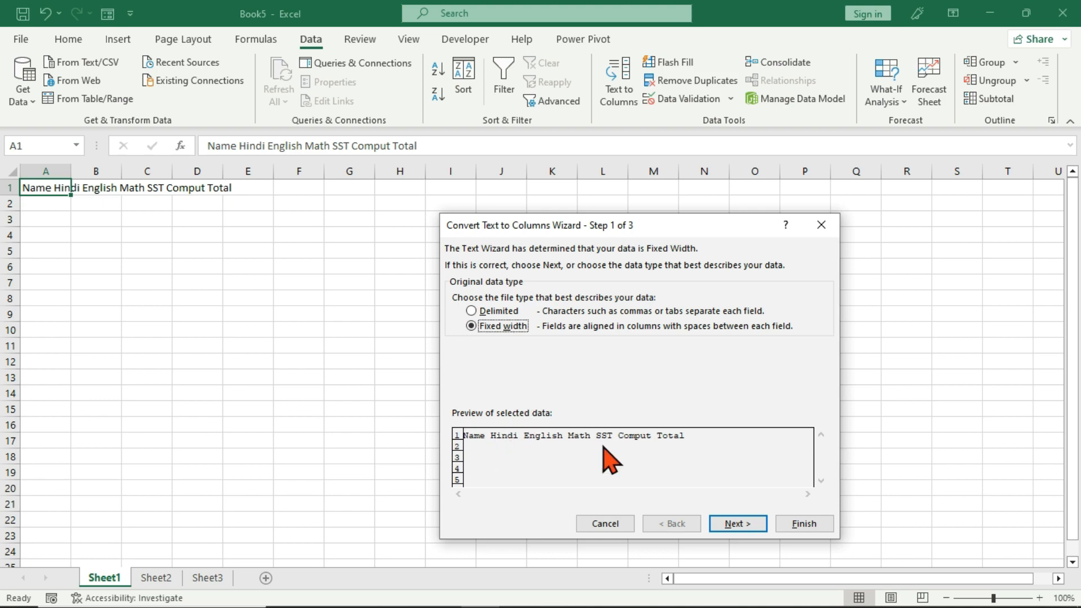
click(732, 524)
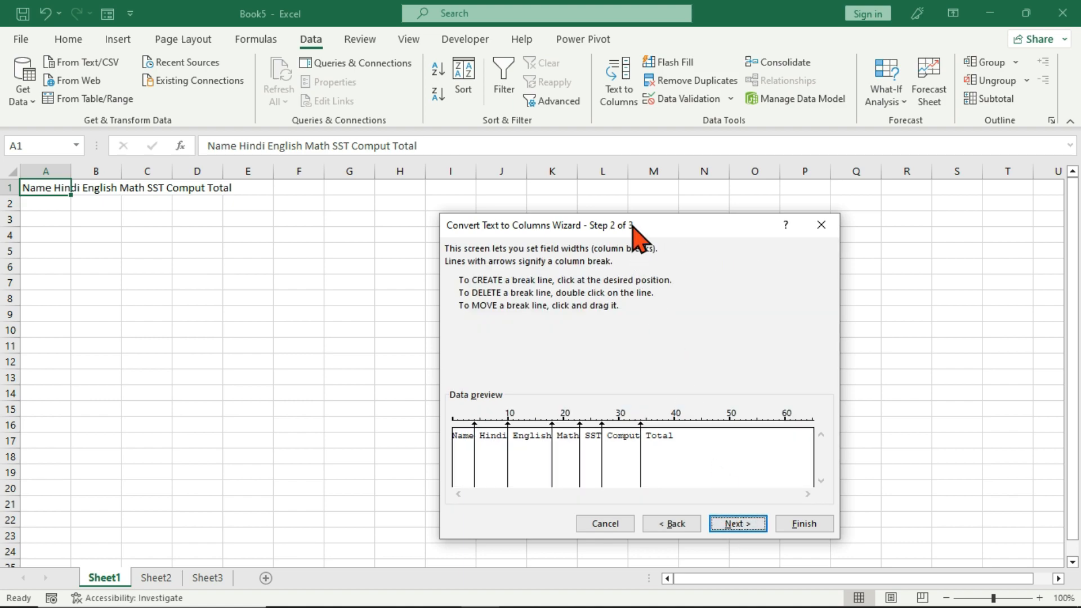
drag(633, 224, 633, 203)
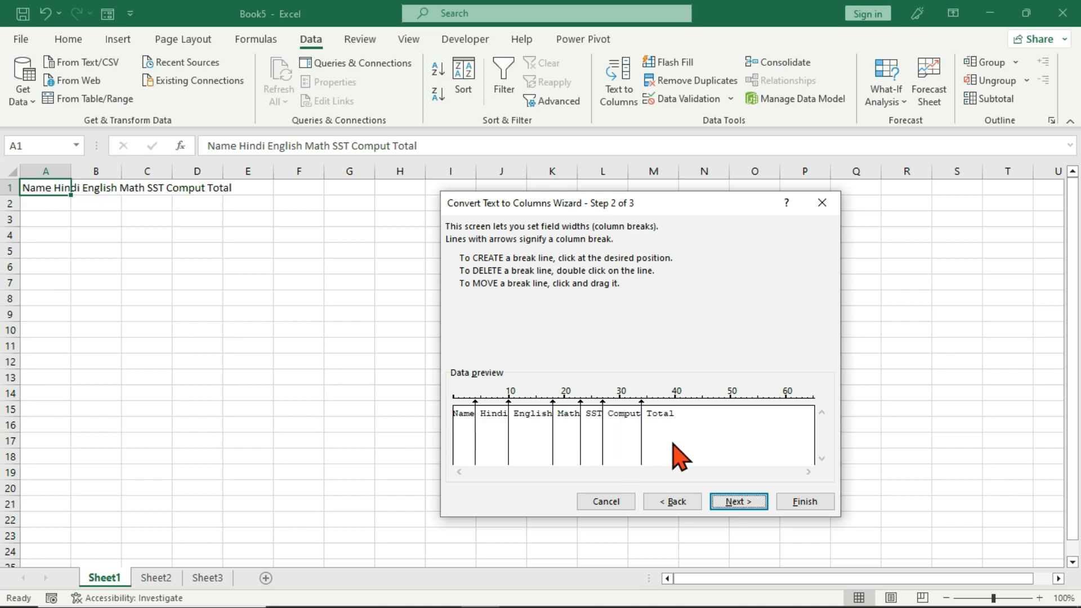
click(727, 498)
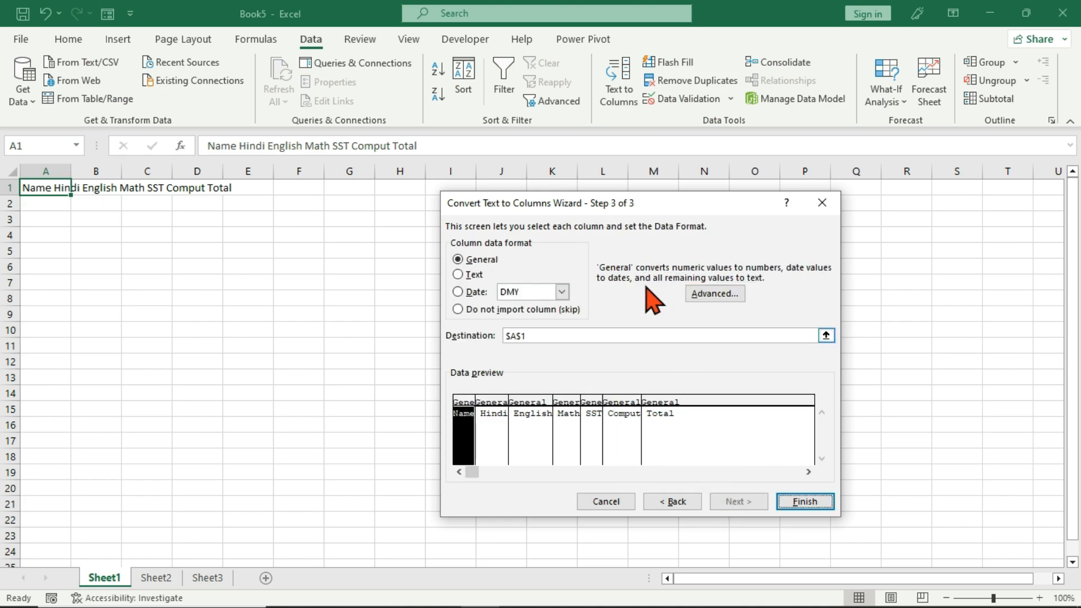
drag(623, 203, 638, 199)
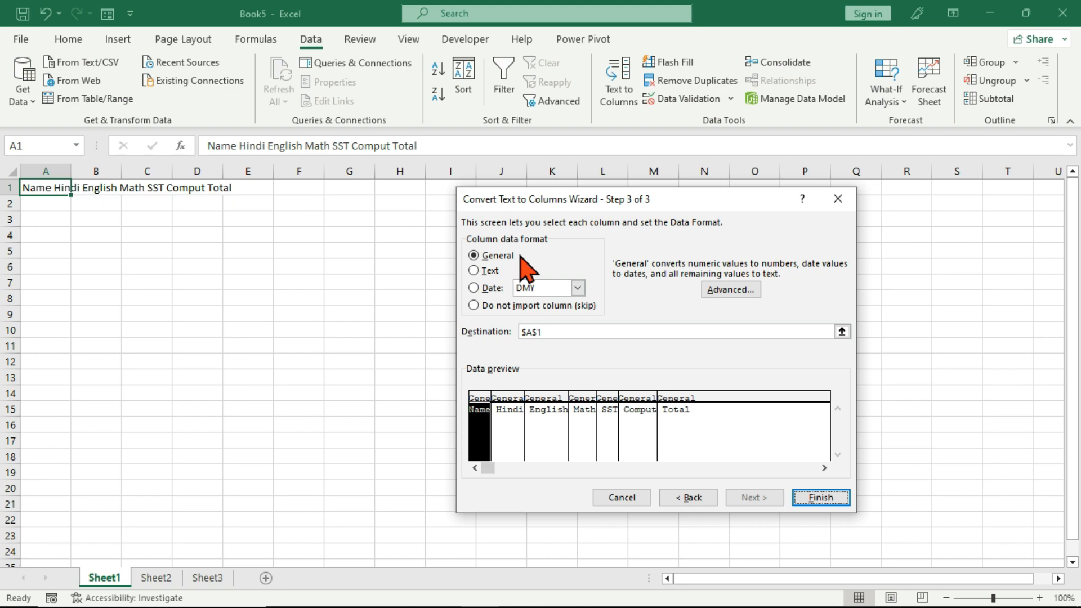
click(815, 501)
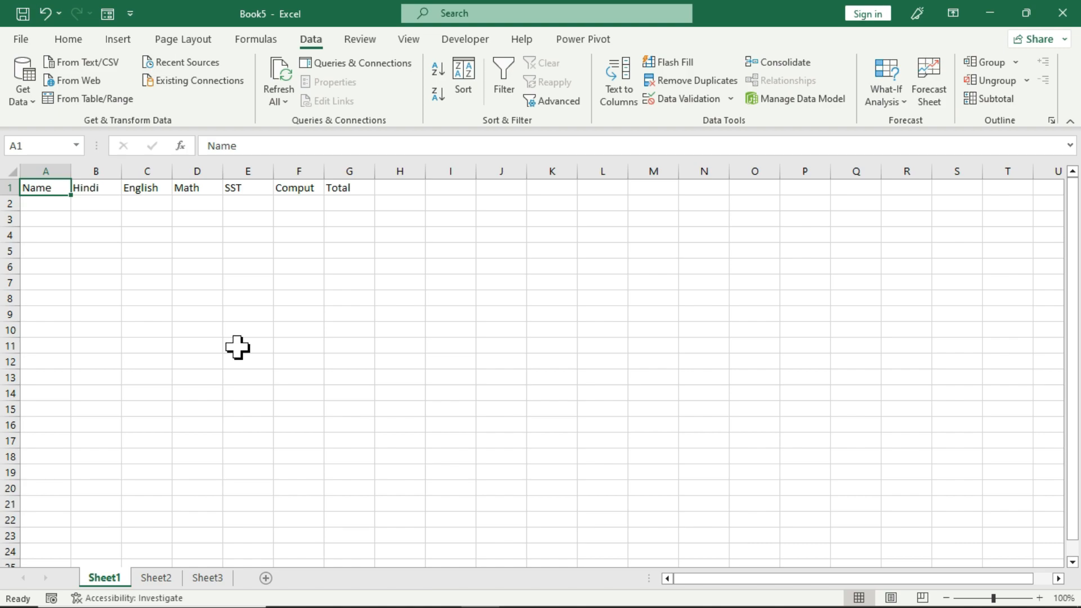
key(ctrl+z)
Step: Replace the spaces between the words in A1 with semicolons so it reads "Name;Hindi;English;Math;SST;Comput;Total"
click(240, 146)
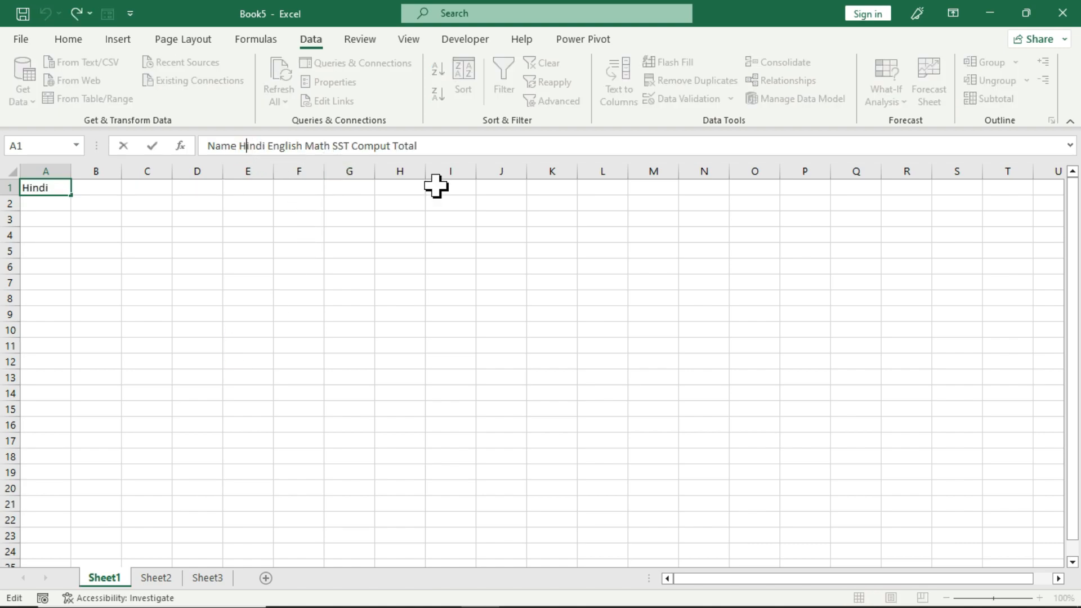
key(BackSpace)
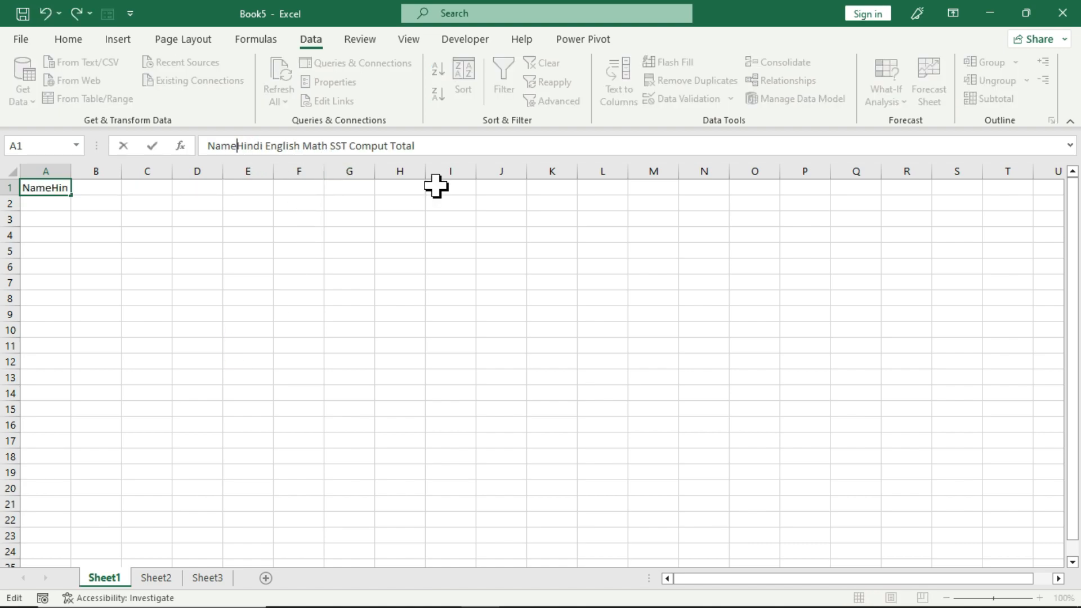
text(;)
key(Right)
key(Right)
key(Right)
key(Right)
key(Right)
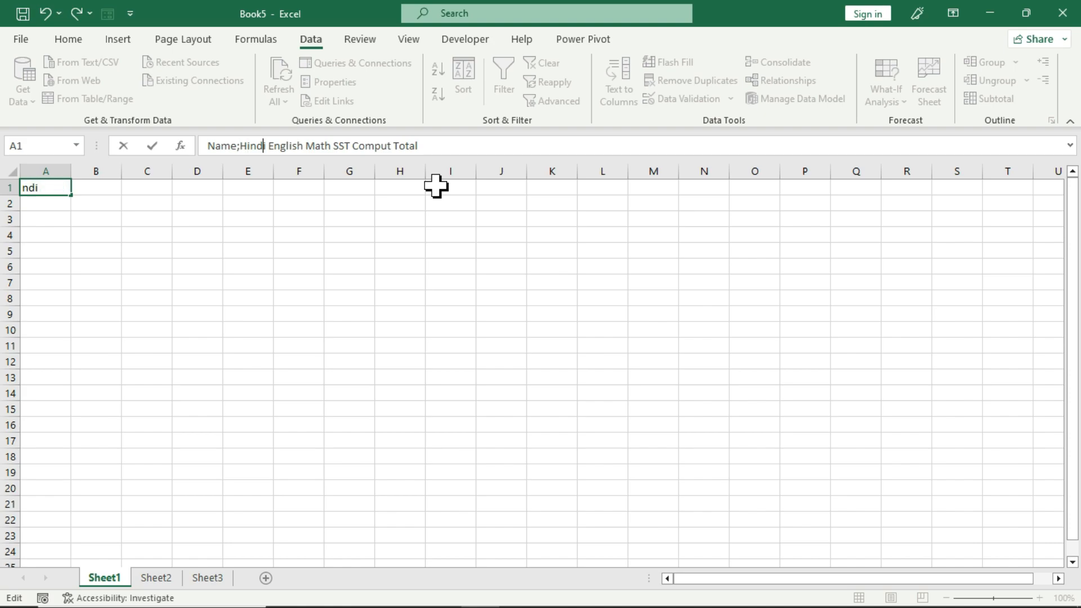
key(Delete)
text(;)
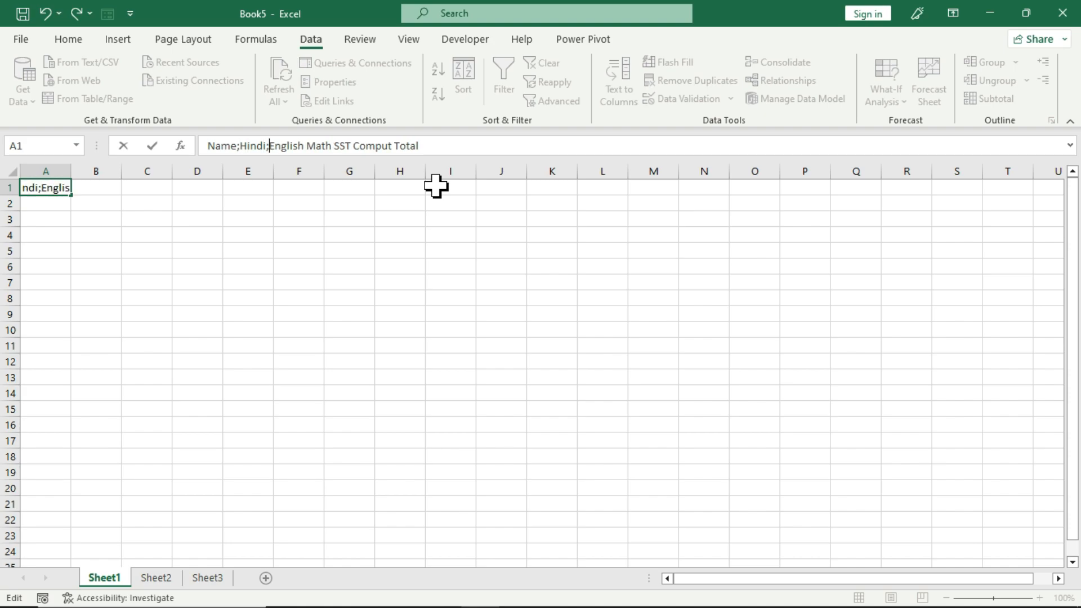
key(Right)
key(Delete)
text(;)
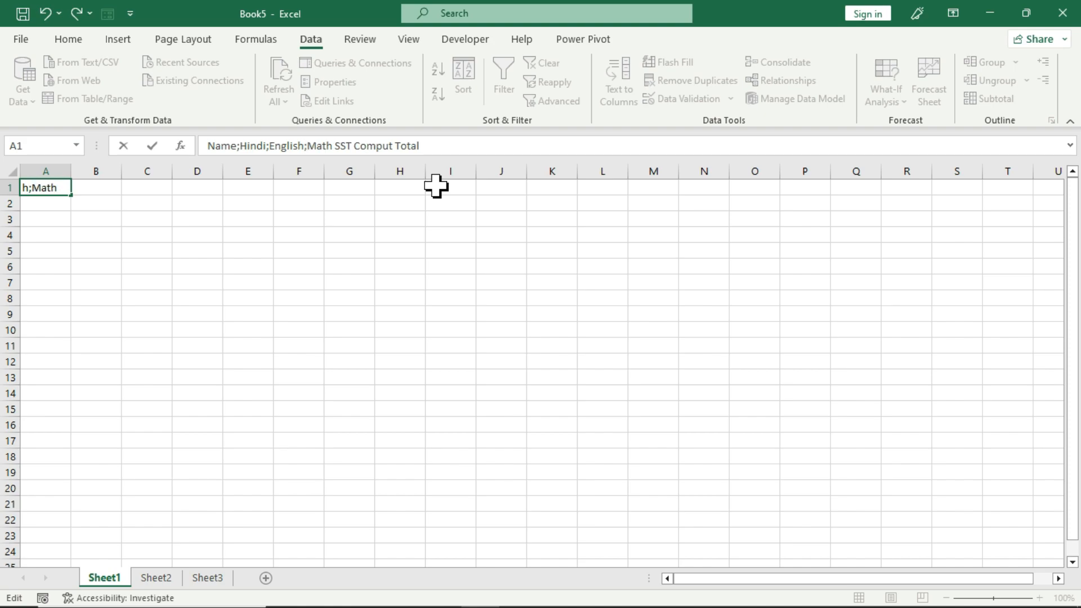
key(Right)
key(Right)
key(Right)
key(Right)
key(Delete)
text(;)
key(Right)
key(Right)
key(Right)
key(Delete)
text(;)
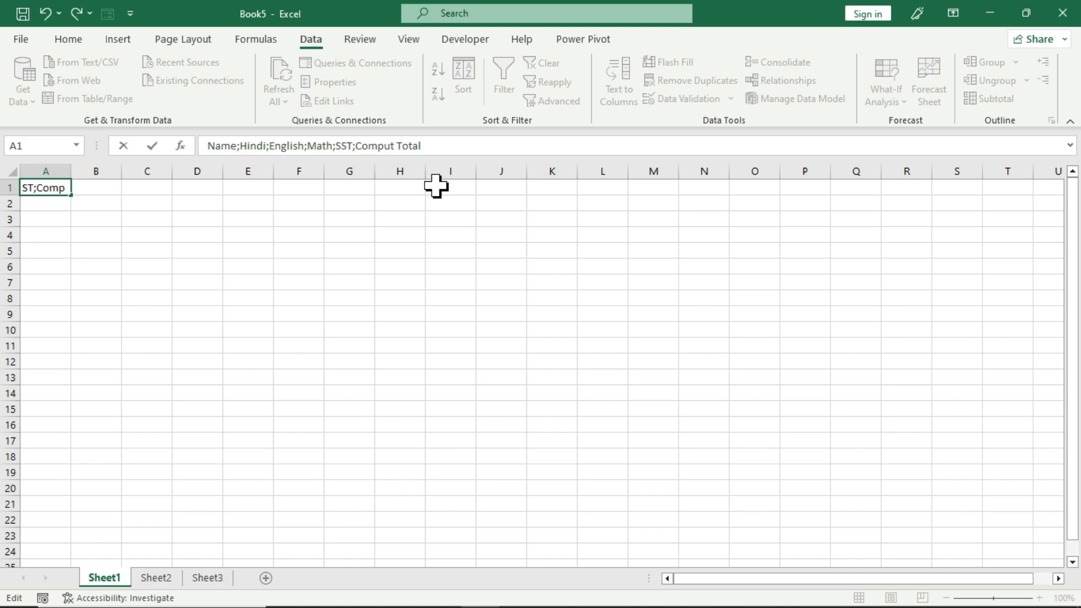
key(Right)
key(Right)
key(Right)
key(Right)
key(Delete)
text(;)
click(229, 256)
Step: Try splitting A1 with Text to Columns as delimited data, using the Tab and Semicolon delimiters, and undo the split
click(46, 192)
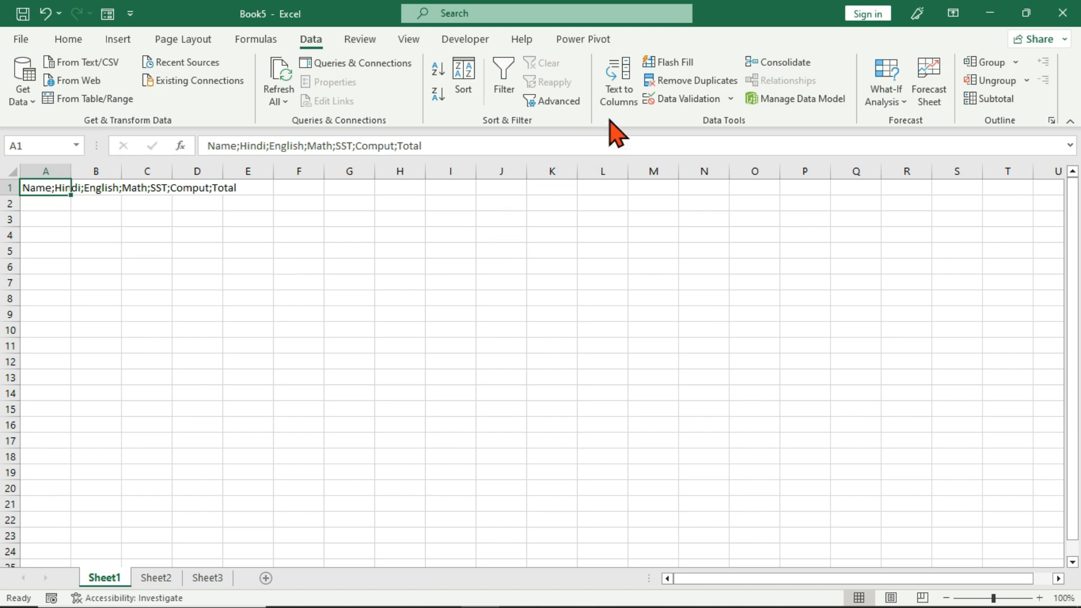
click(620, 95)
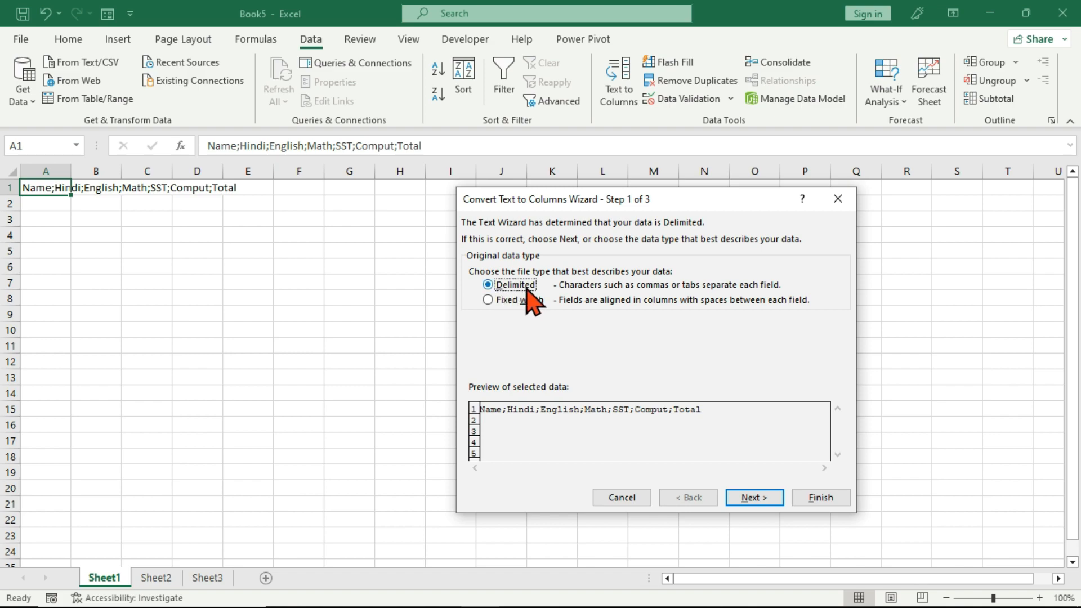
click(746, 495)
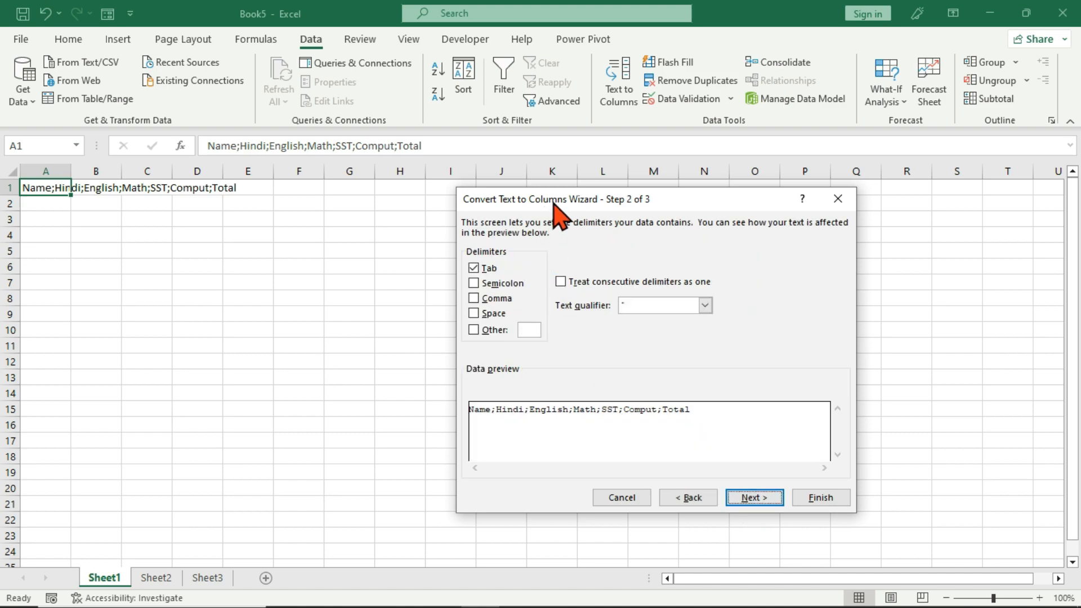
drag(555, 201, 500, 214)
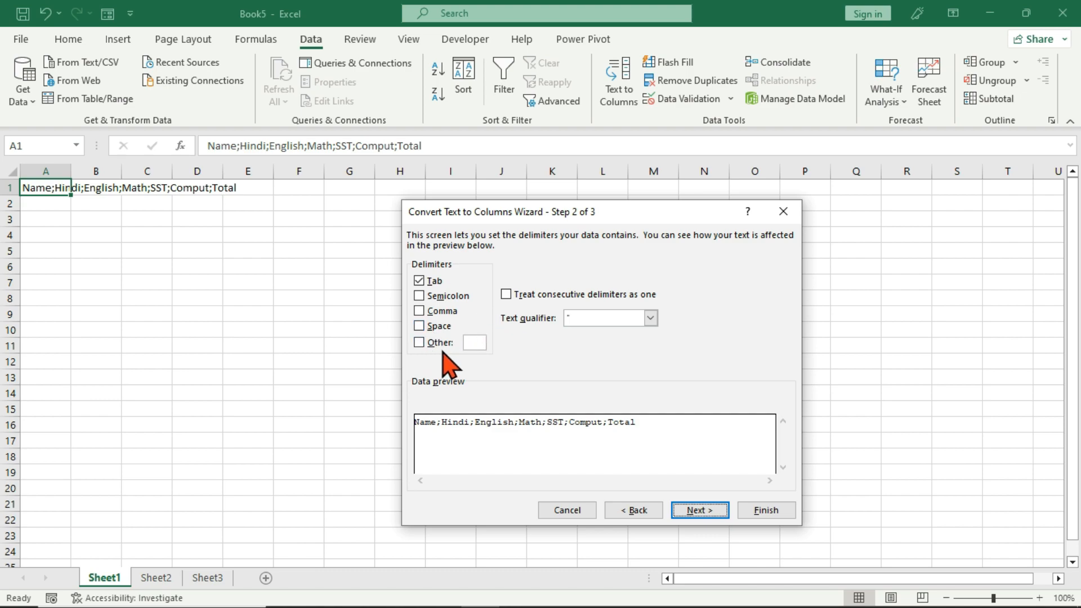
click(419, 297)
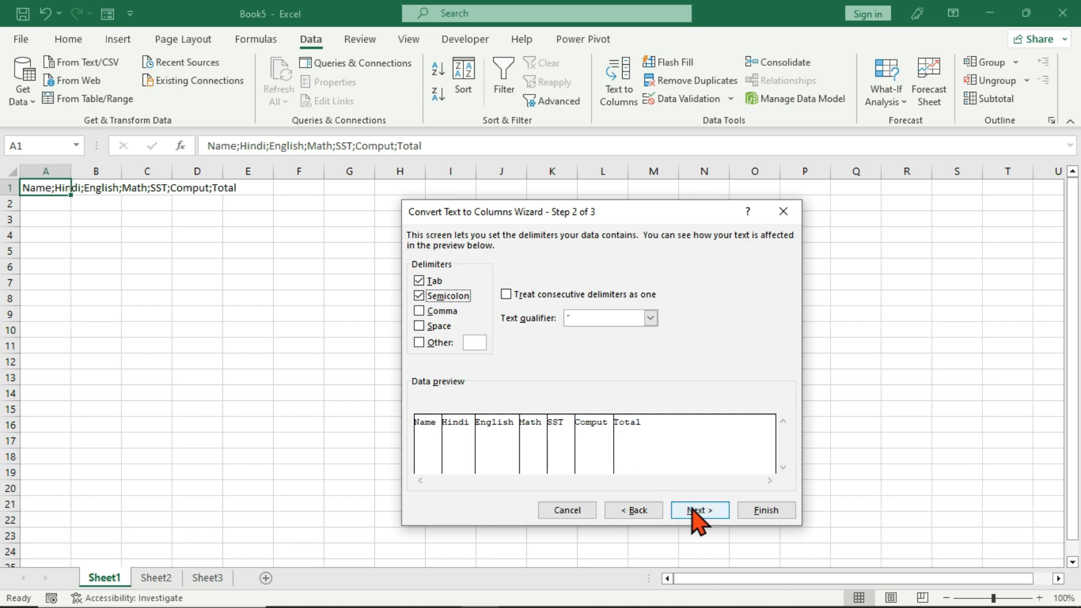
click(696, 510)
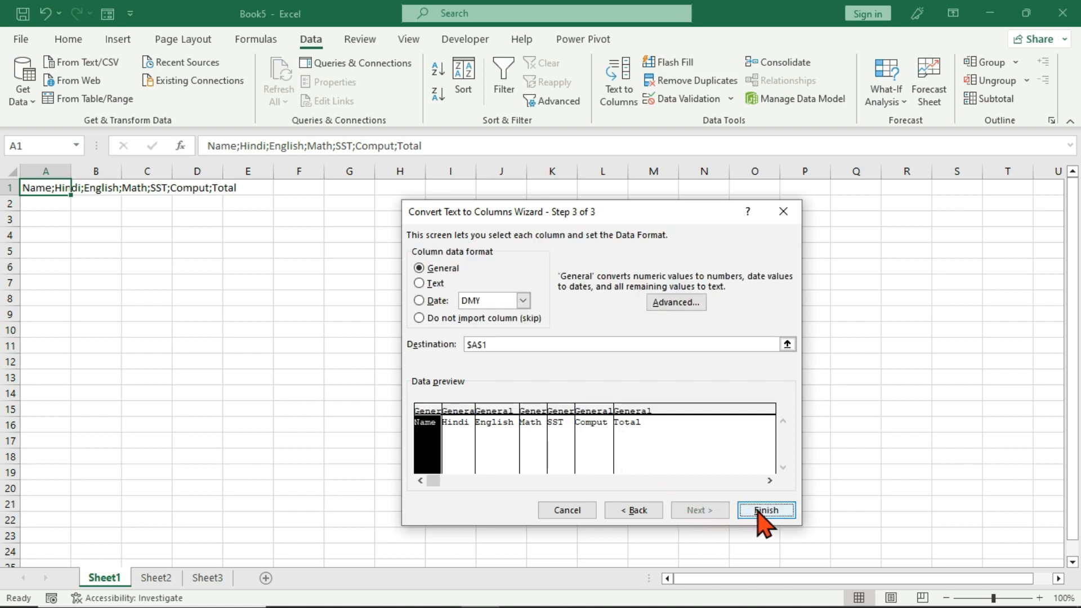
click(758, 511)
click(305, 331)
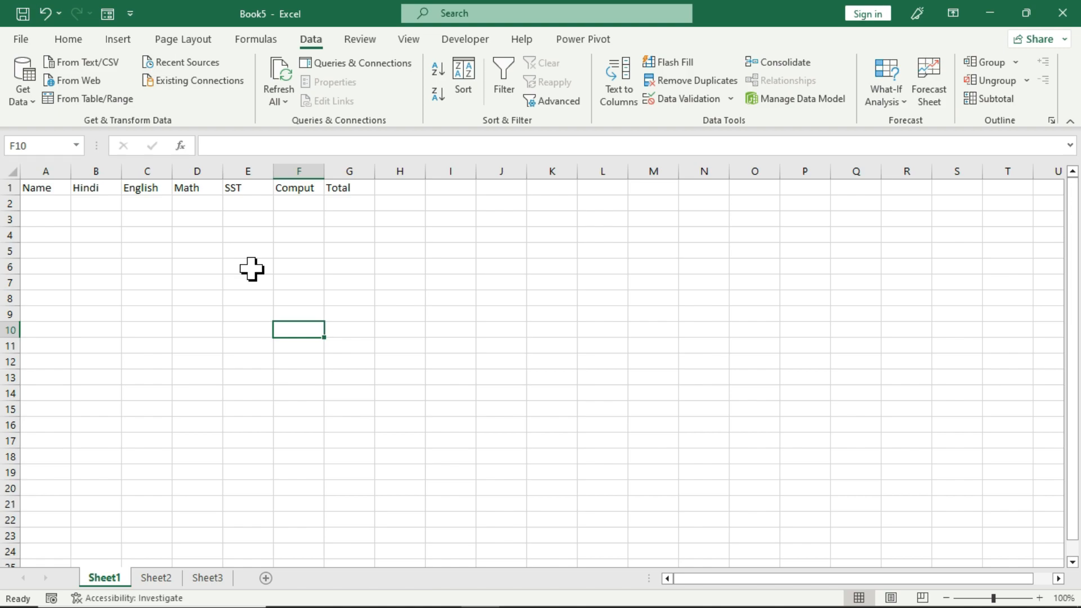
key(ctrl+z)
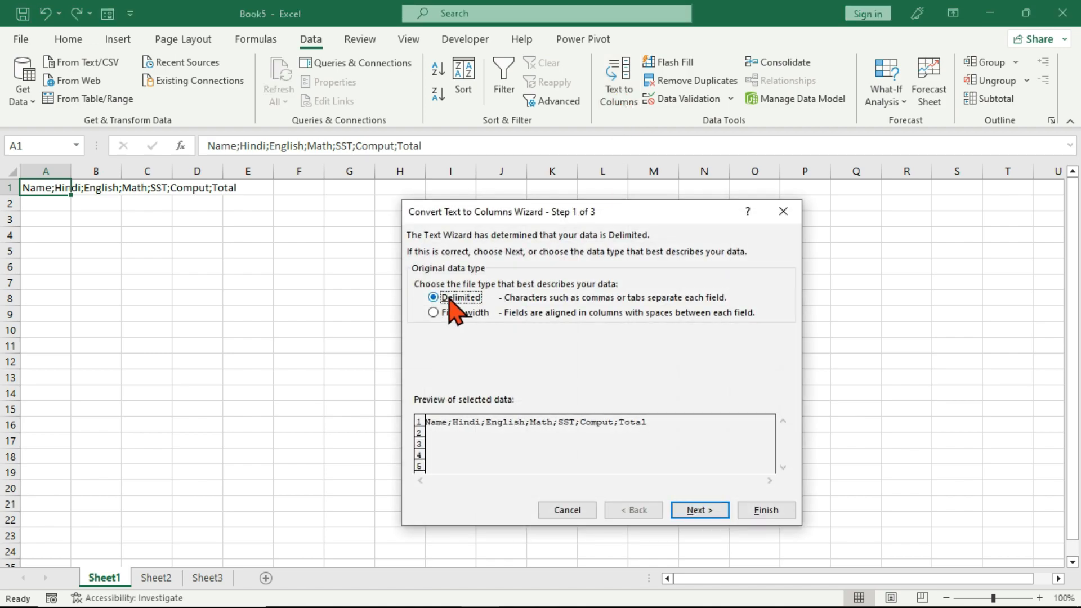
Step: Preview how the Tab, Semicolon, Comma, Space and Other delimiters each divide A1's text in the Text to Columns wizard
click(704, 510)
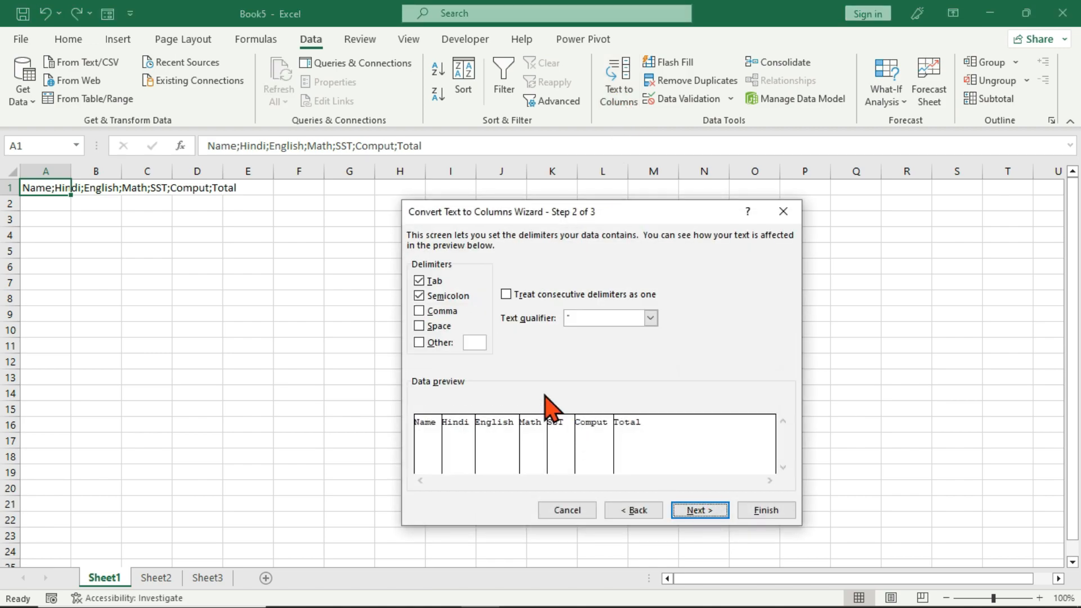
click(421, 281)
click(424, 296)
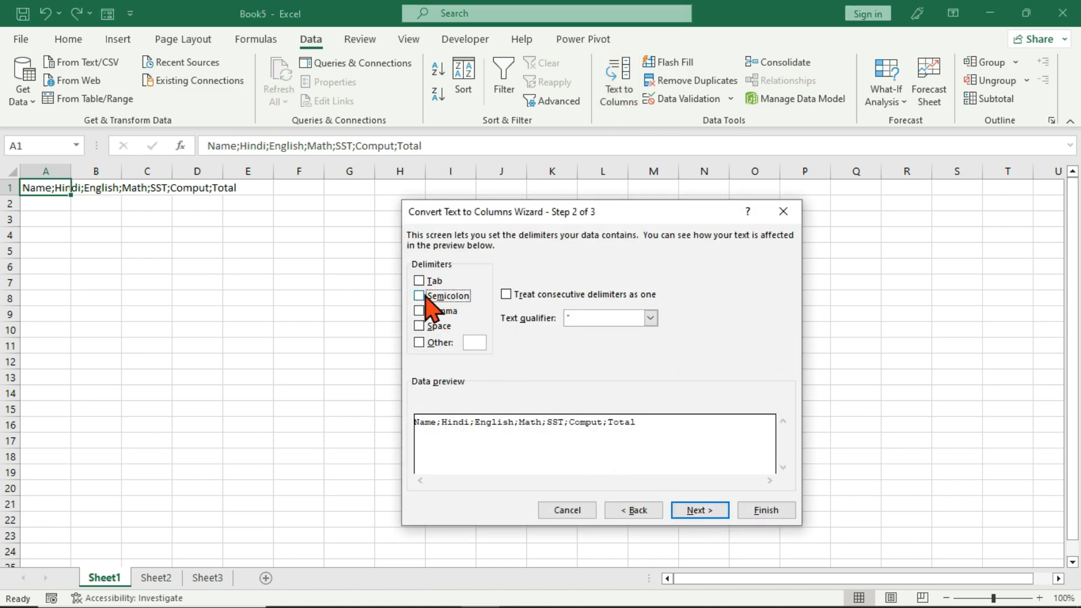
click(435, 281)
click(434, 281)
click(440, 297)
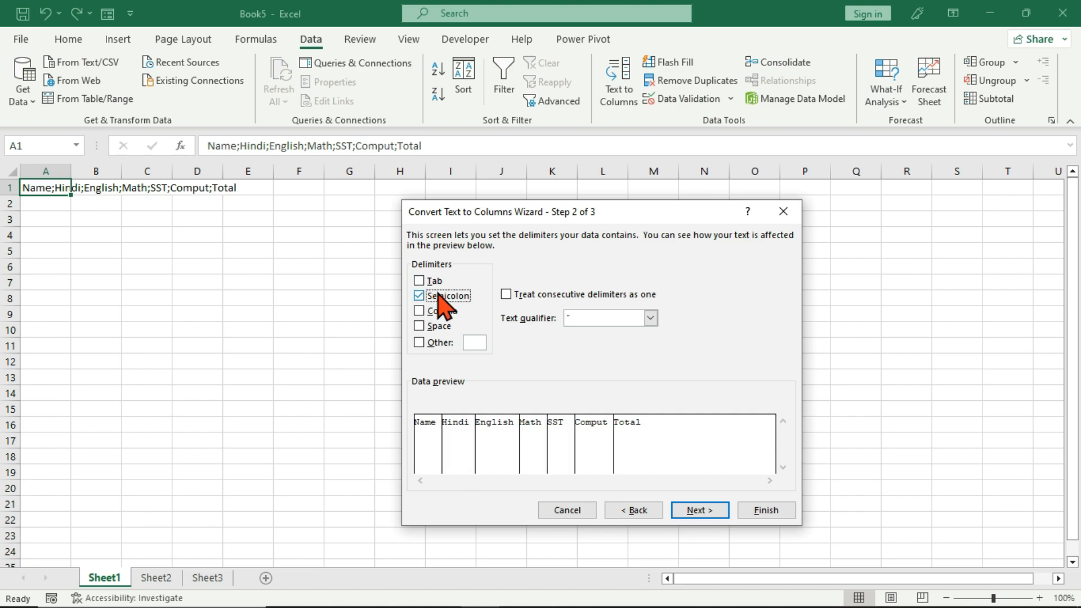
click(439, 297)
click(442, 312)
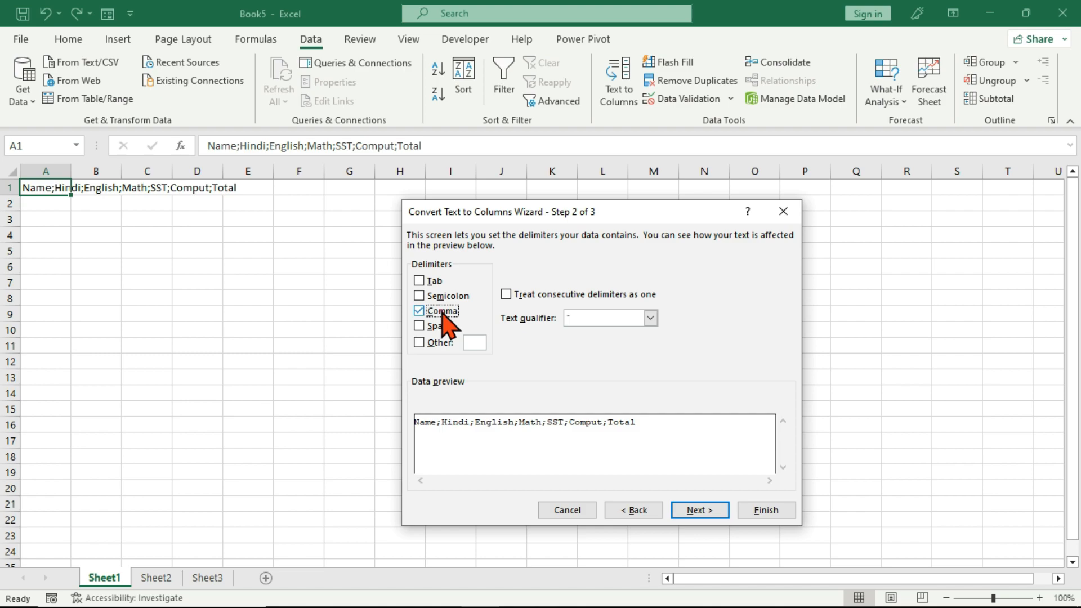
click(442, 312)
click(440, 326)
click(440, 326)
click(440, 346)
click(419, 342)
Step: Split A1 into separate columns on the Semicolon delimiter only, in General format with destination $A$1
click(419, 295)
click(684, 511)
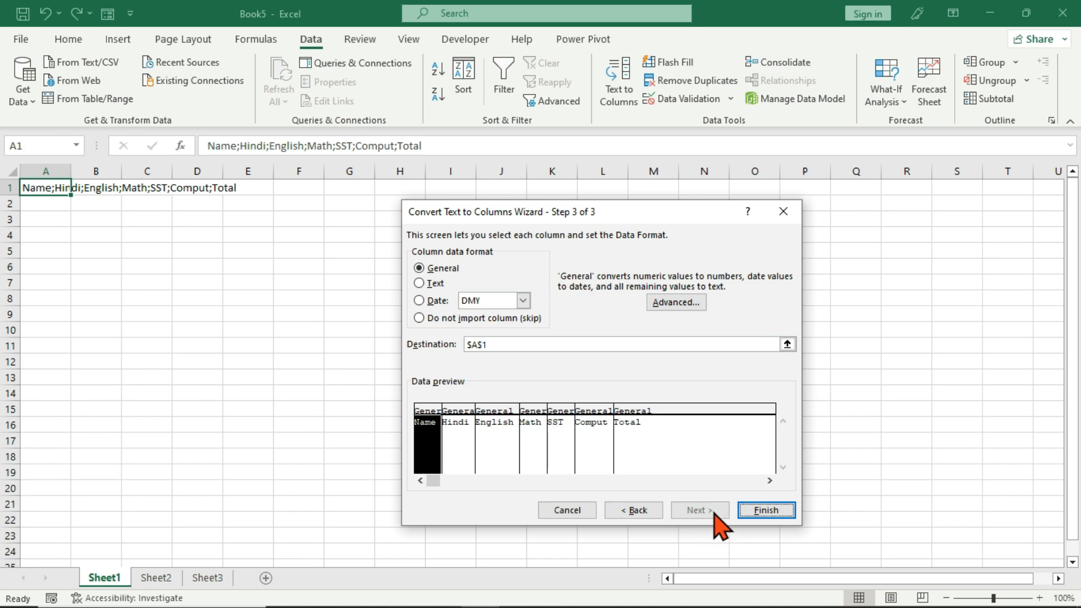
click(756, 510)
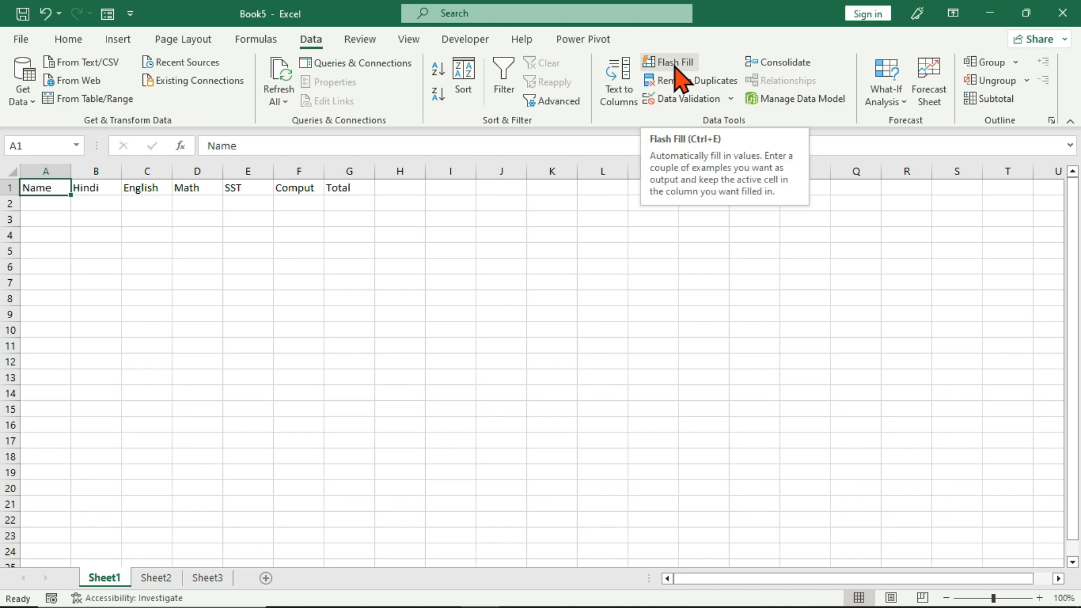
Step: Switch to Sheet2 and widen column A so the longest full names fit inside their cells
click(167, 576)
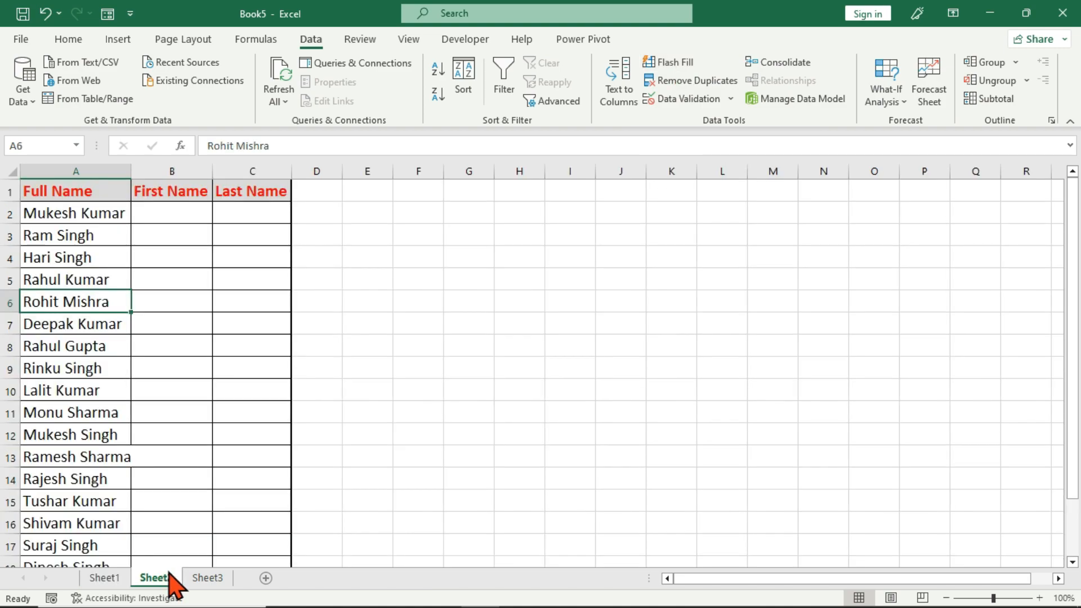
click(397, 285)
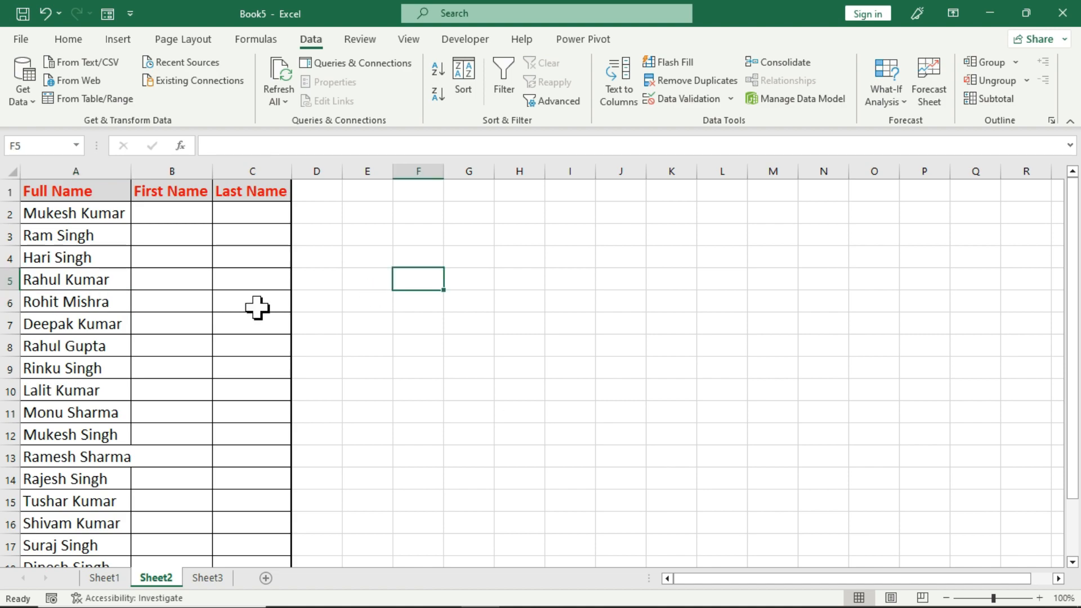
drag(76, 196, 67, 479)
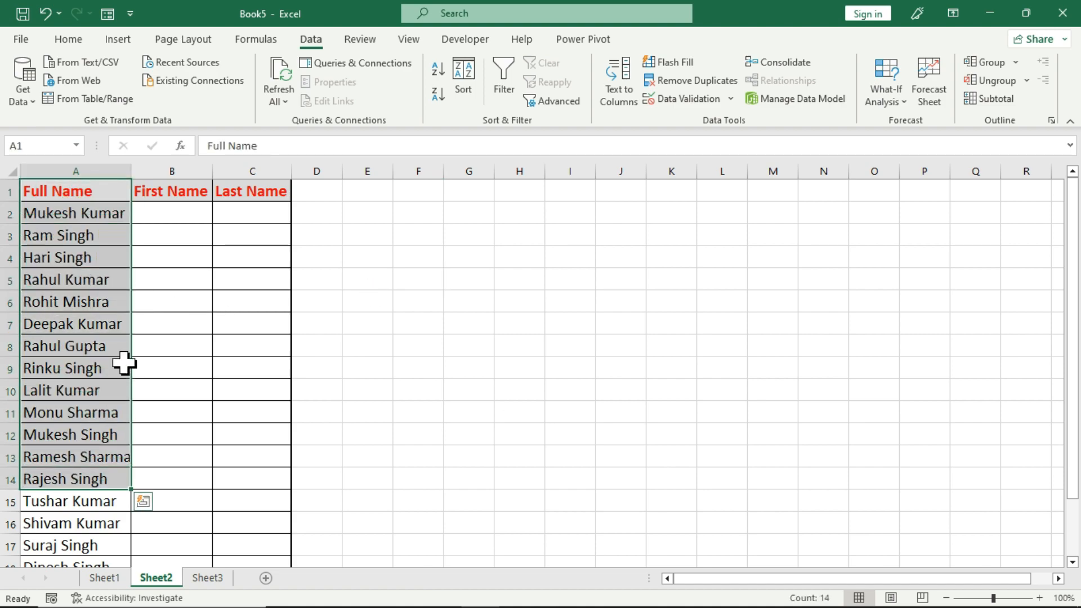
click(153, 302)
drag(176, 210, 181, 468)
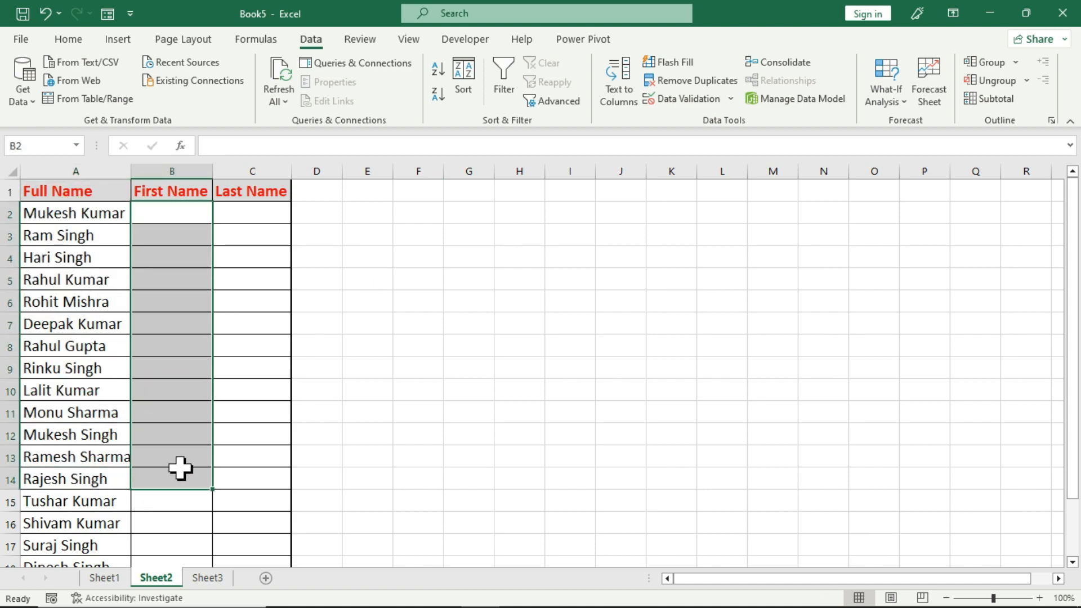
drag(261, 213, 243, 479)
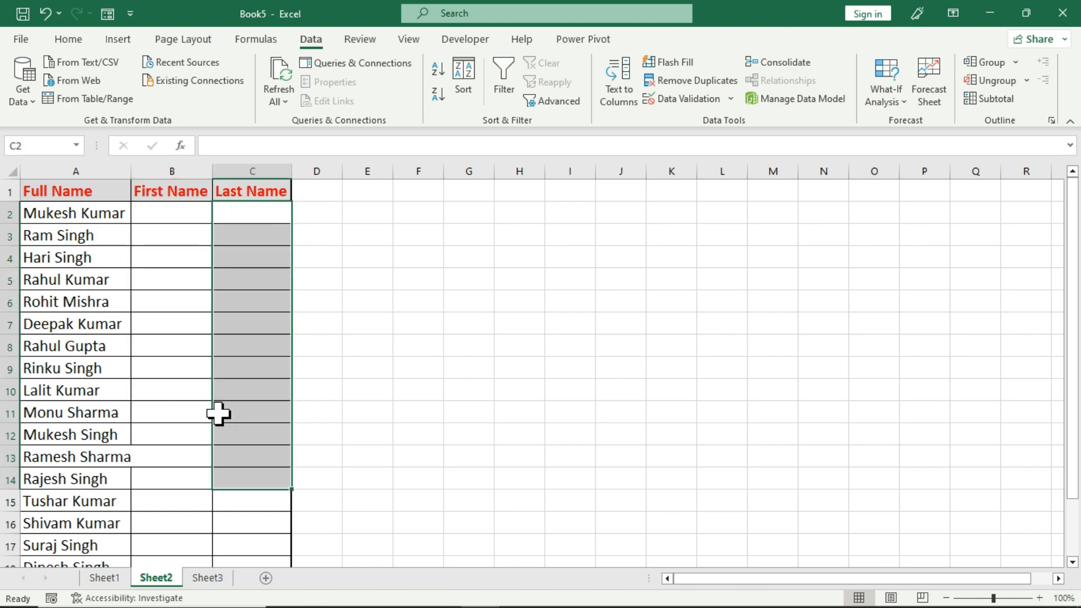
drag(130, 170, 138, 170)
Step: Examine how the full names in rows 2 to 5 line up with the empty First Name and Last Name cells
click(80, 231)
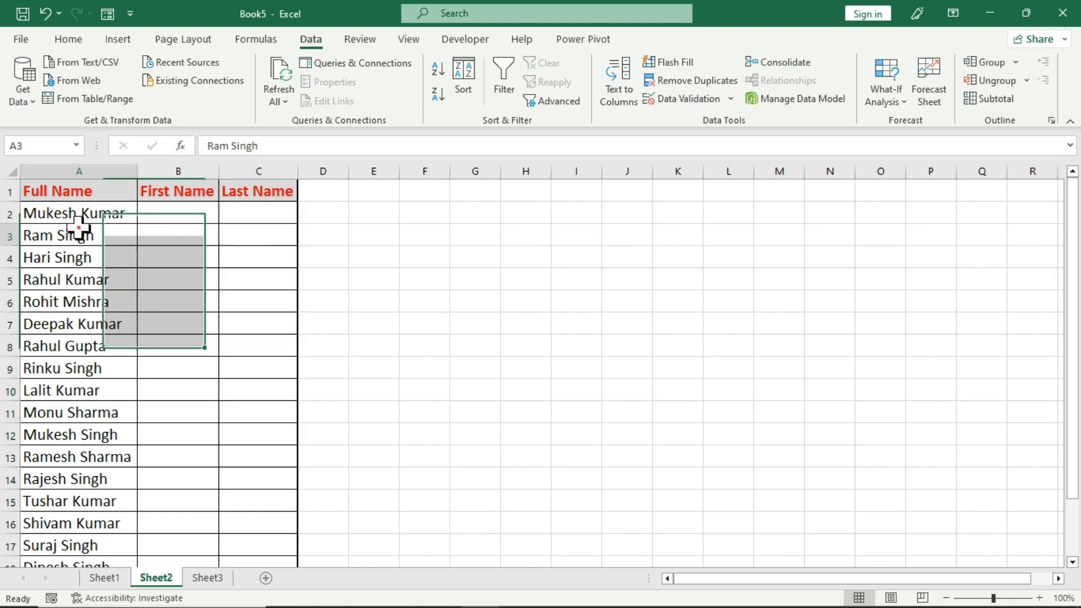
click(150, 213)
click(149, 240)
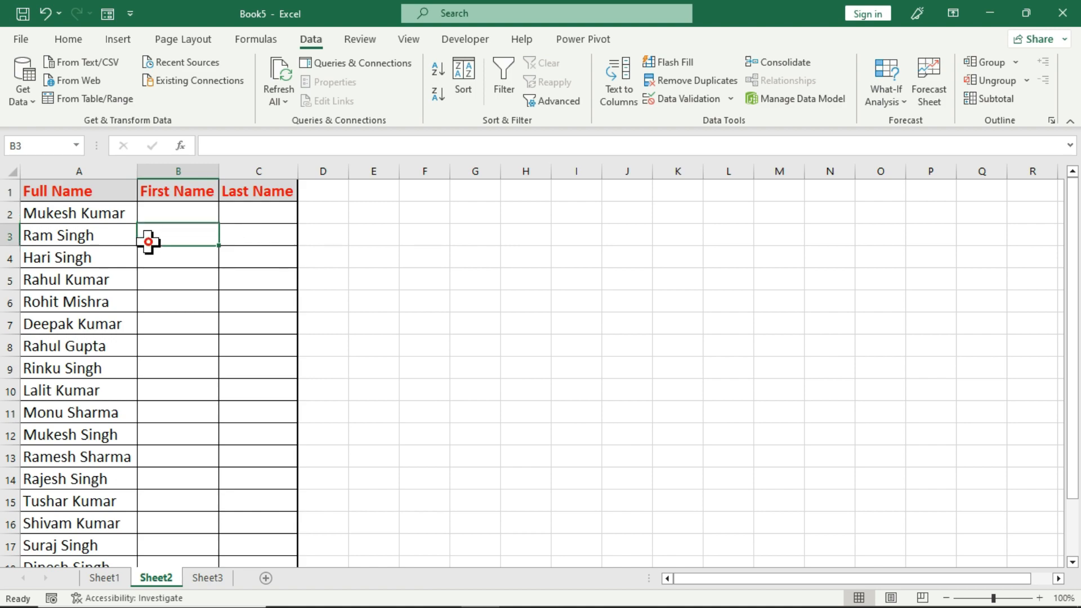
click(303, 241)
click(178, 256)
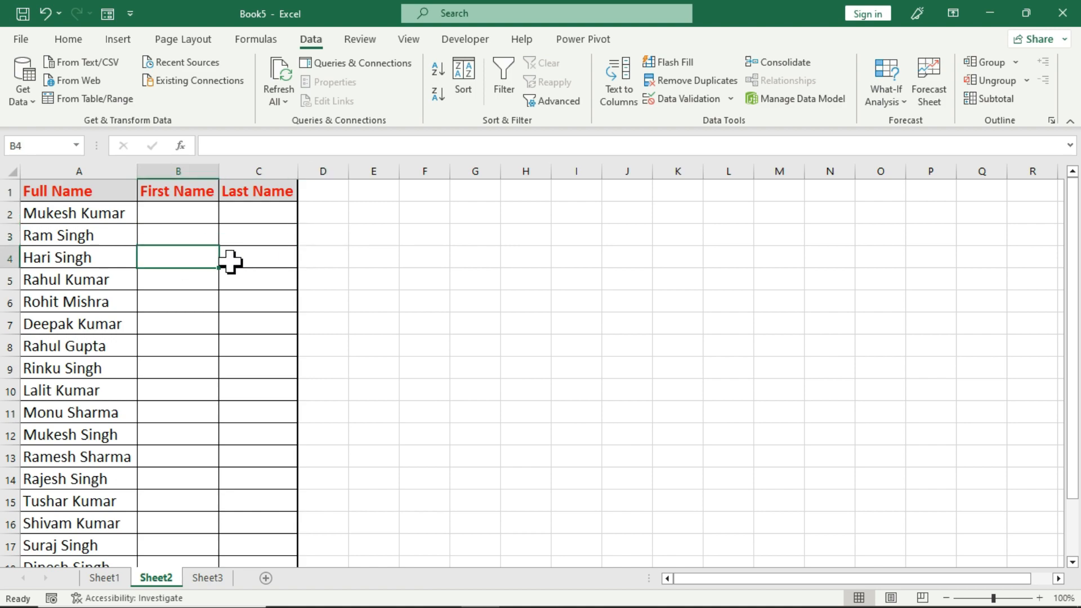
click(231, 260)
click(176, 284)
click(234, 280)
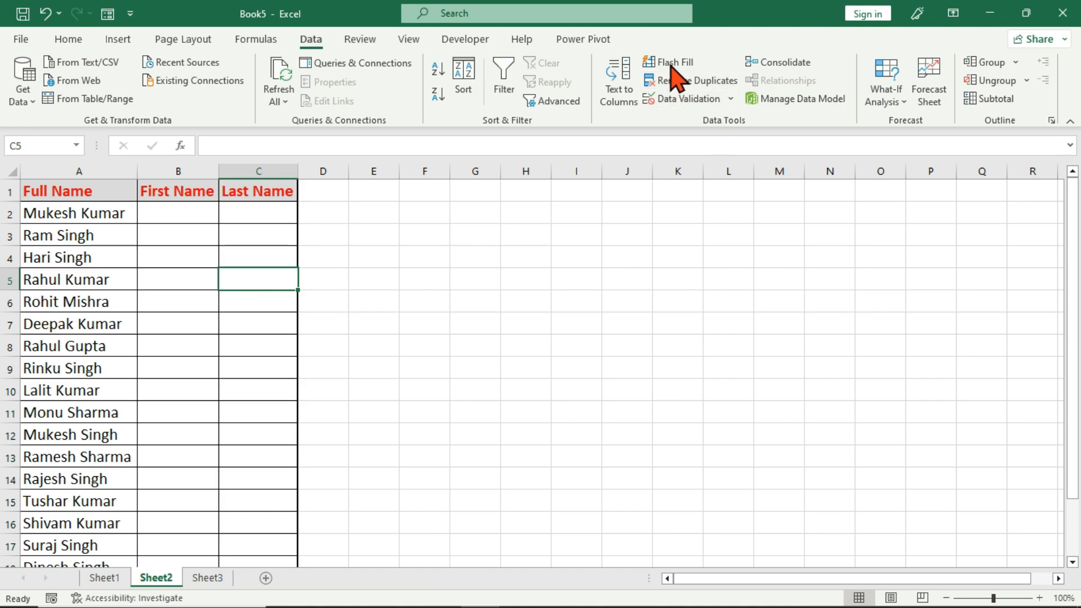
Step: Enter the first name from A2 in B2 and the last name in C2 as examples for filling
click(191, 213)
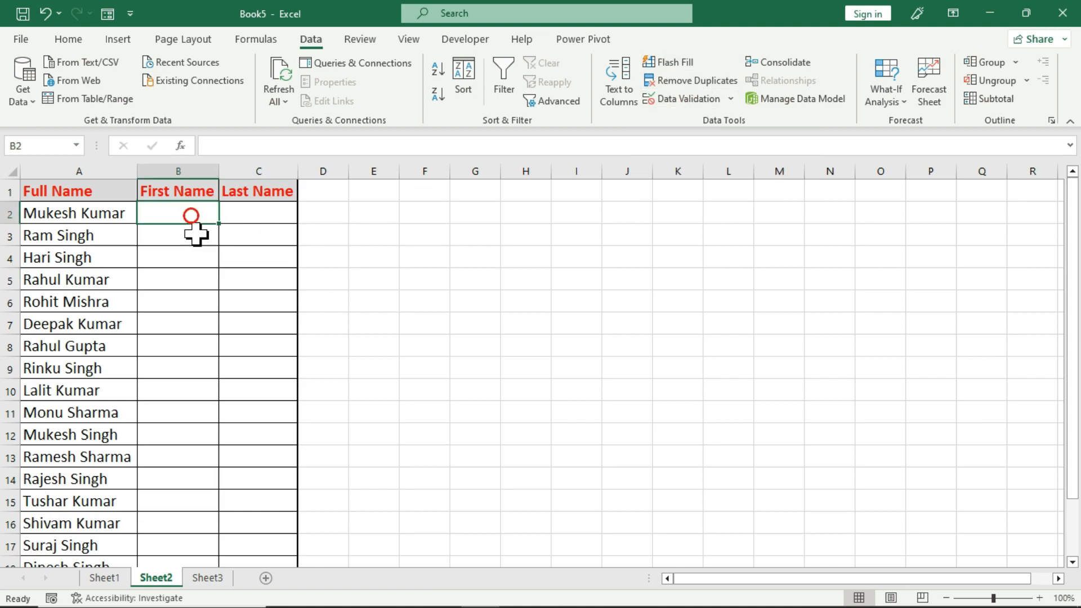
text(Mu)
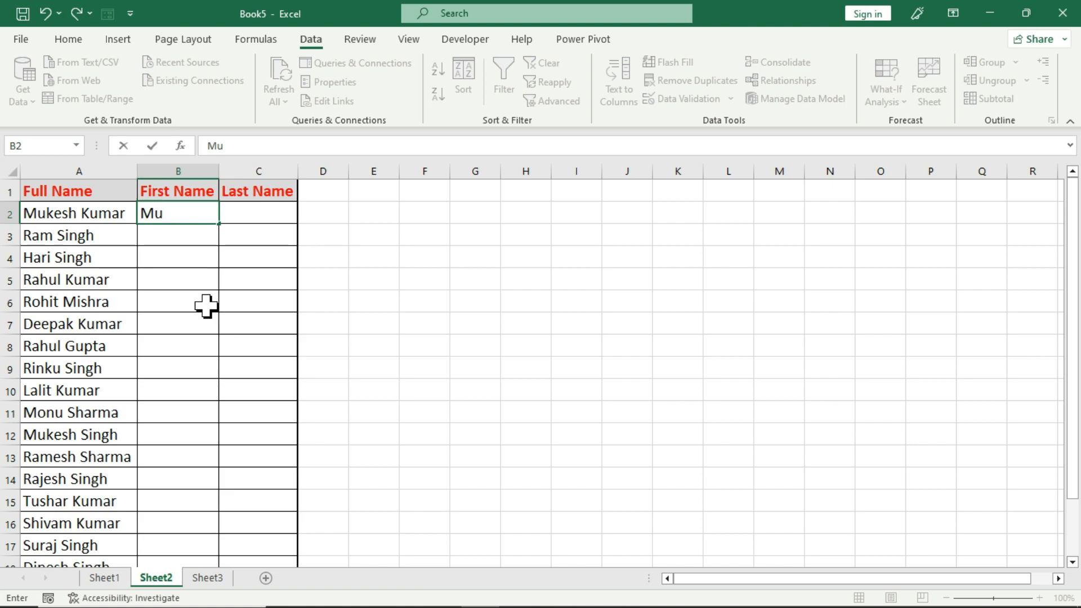
text(kesh)
key(Tab)
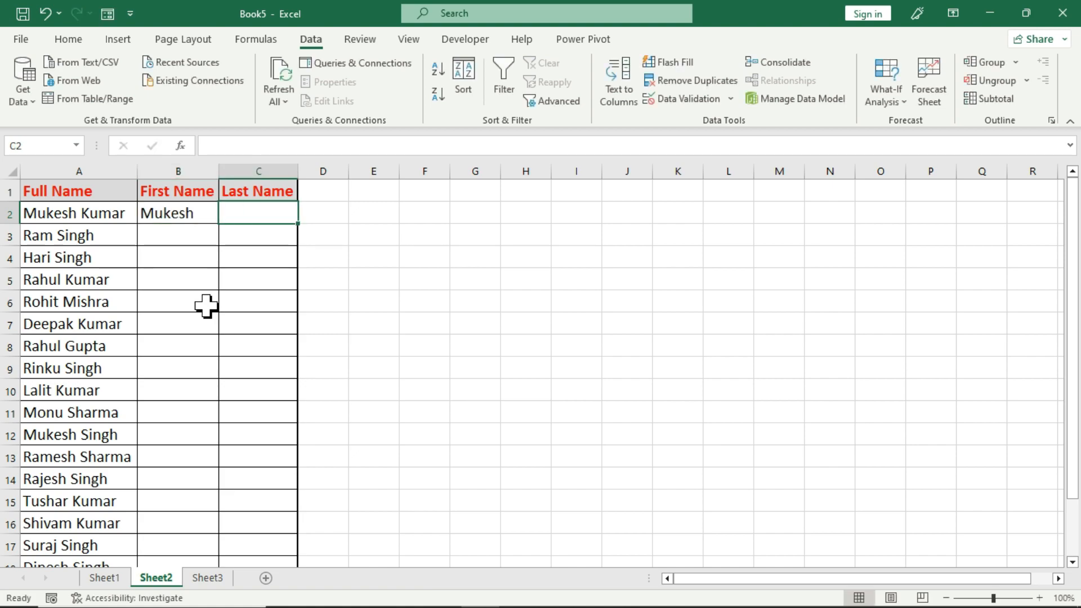
text(Ku)
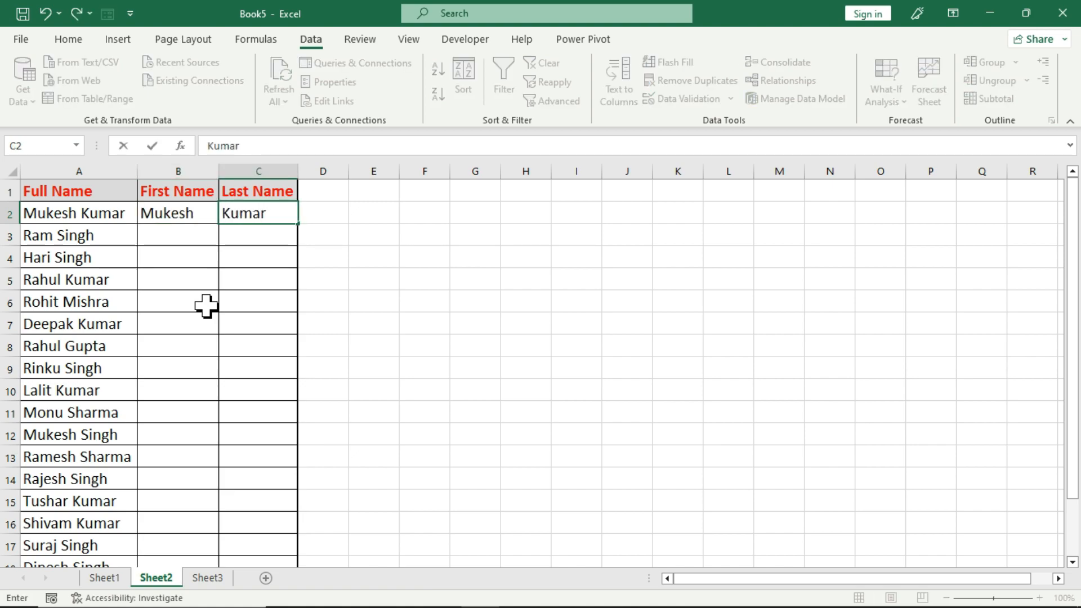
text(mar)
key(Return)
Step: Flash Fill the First Name column from the example in B2 down through B18
click(186, 213)
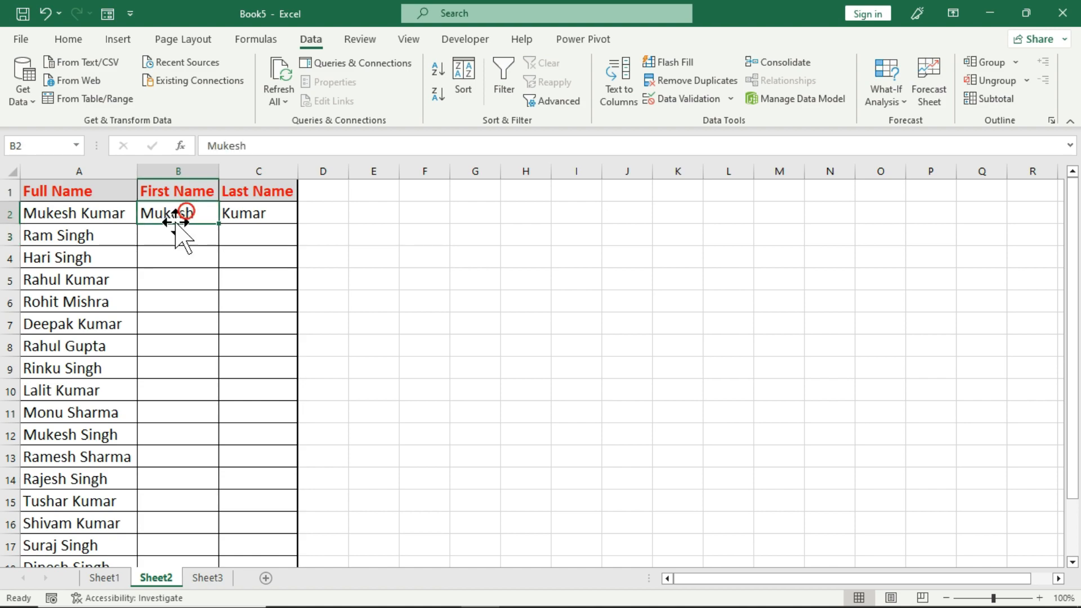
click(248, 217)
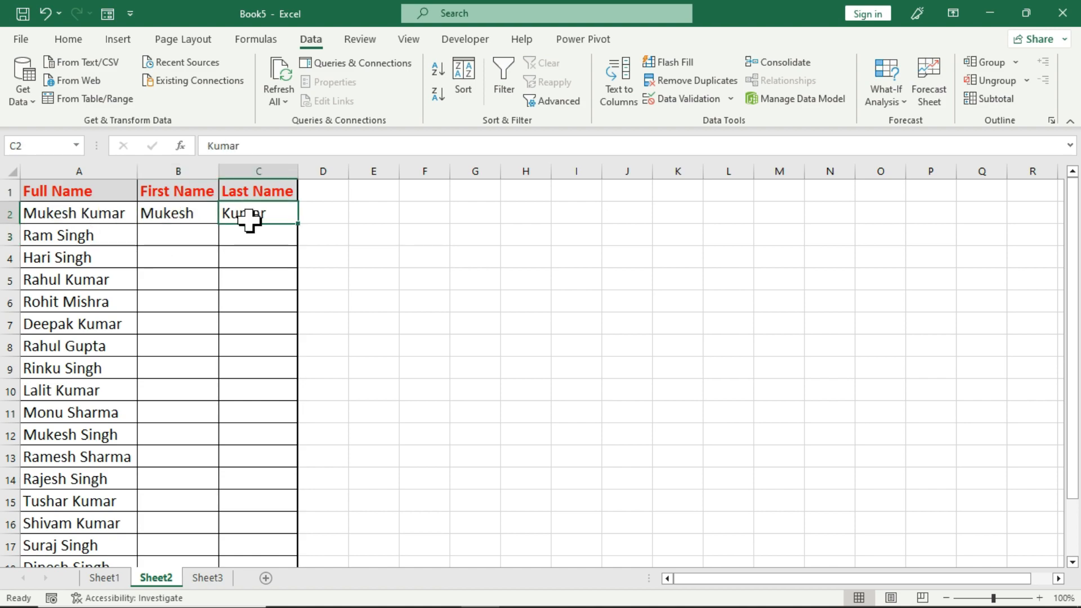
drag(195, 217, 188, 518)
scroll(199, 499, up, 1)
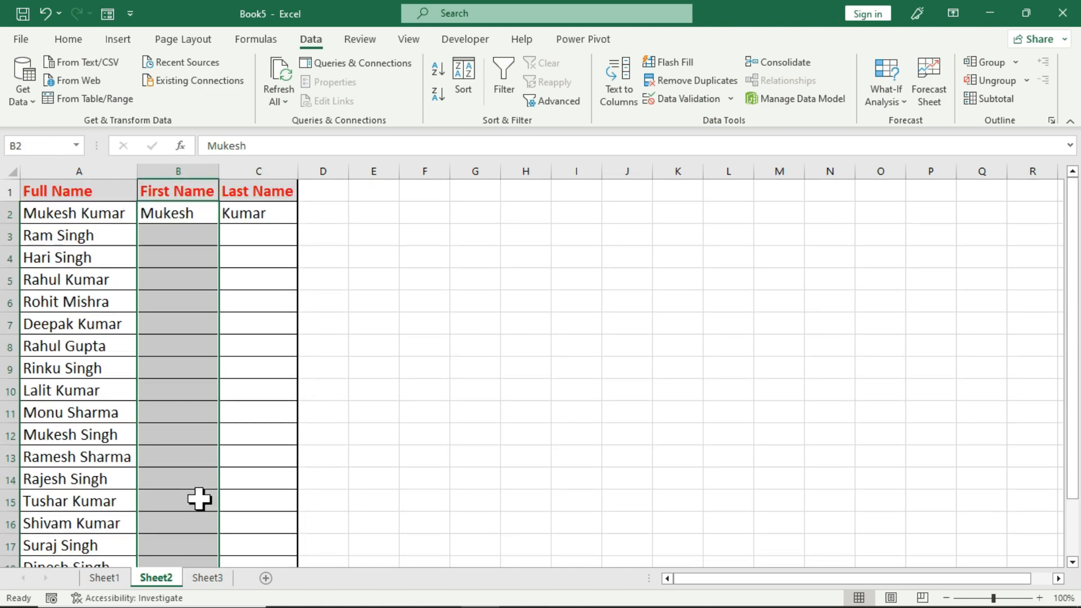
click(676, 63)
click(197, 276)
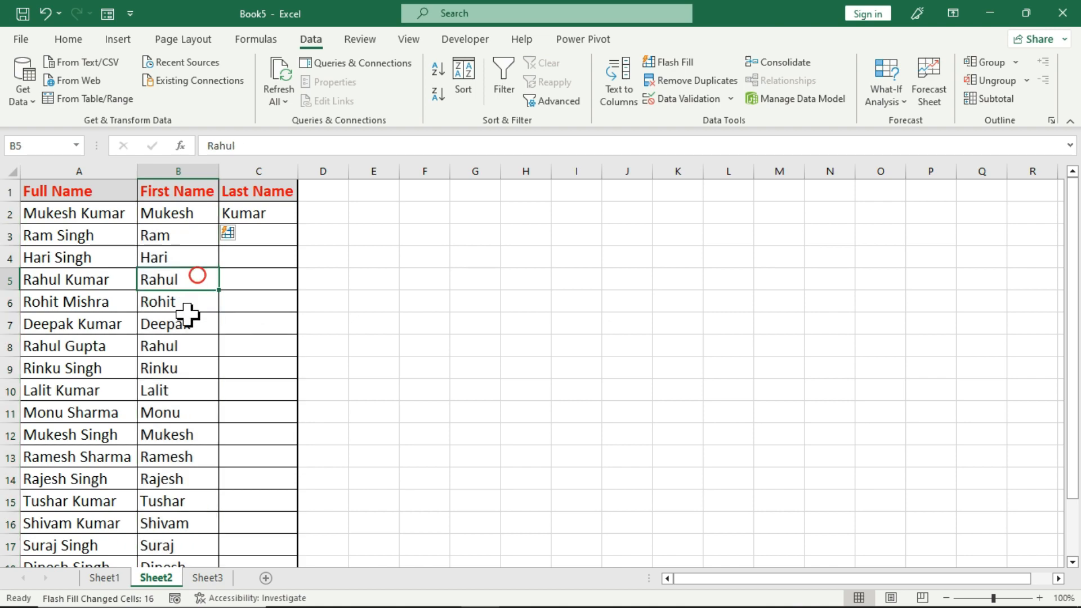
Step: Flash Fill the Last Name column from the example in C2 down through C18
drag(247, 216, 248, 519)
scroll(597, 305, up, 1)
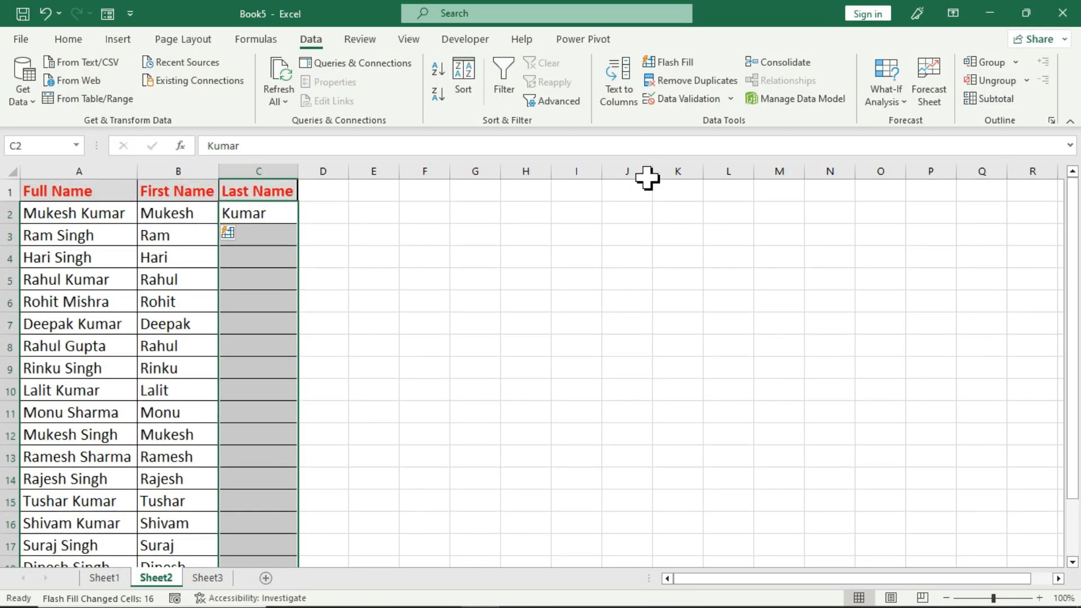
click(676, 63)
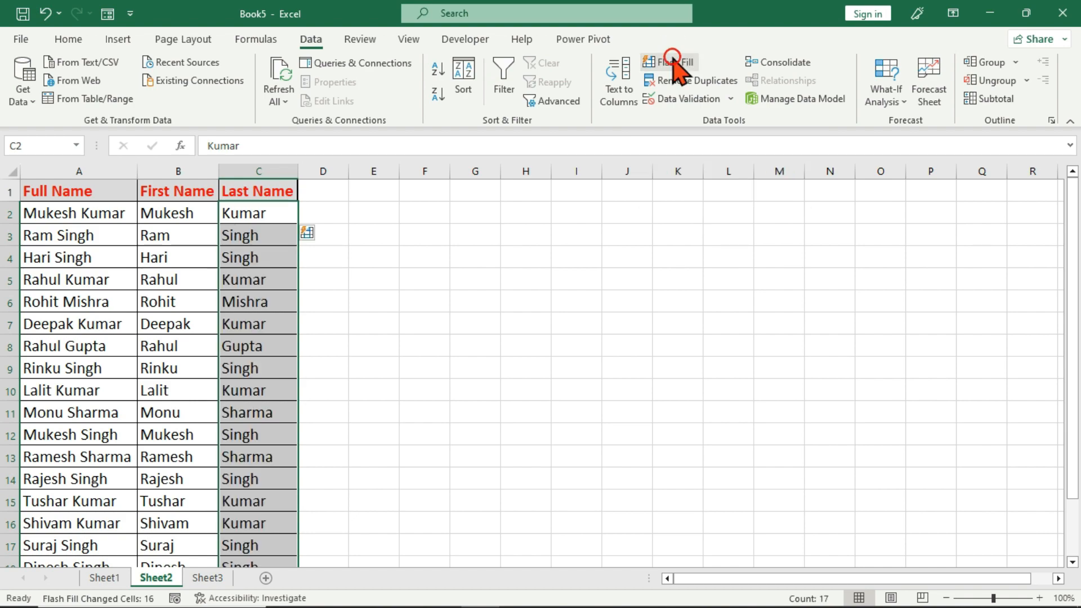
click(254, 330)
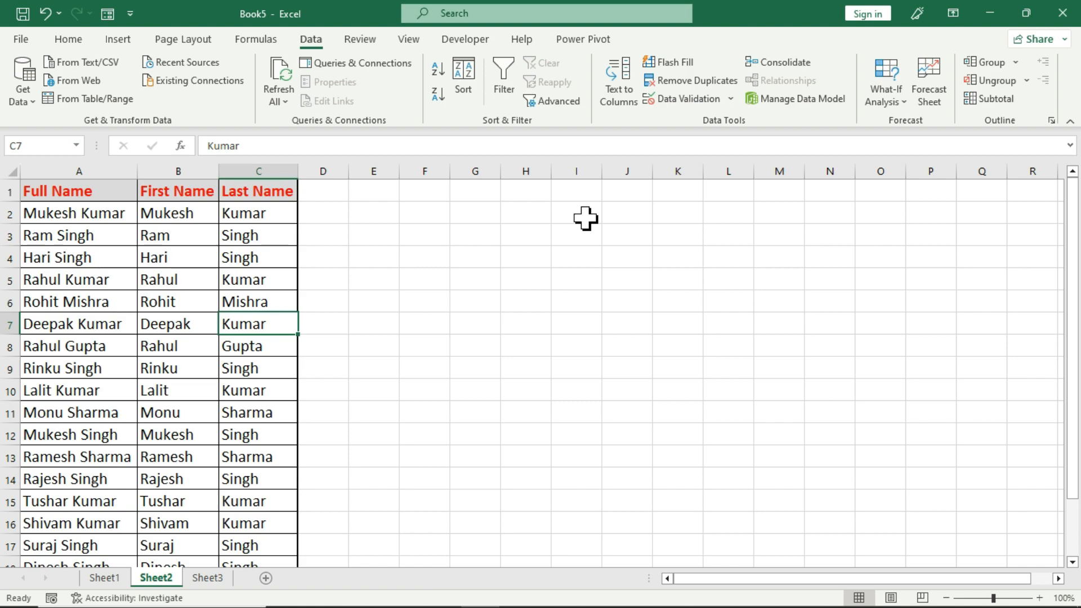
Step: Examine the First Name and Last Name columns for names that occur more than once
click(192, 217)
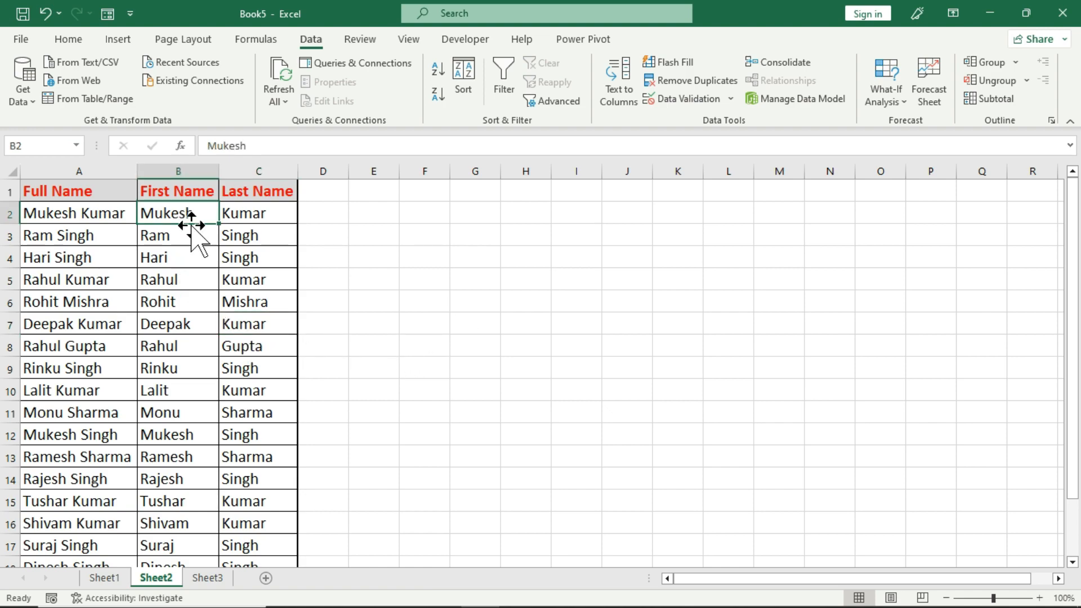
click(190, 344)
scroll(189, 366, down, 1)
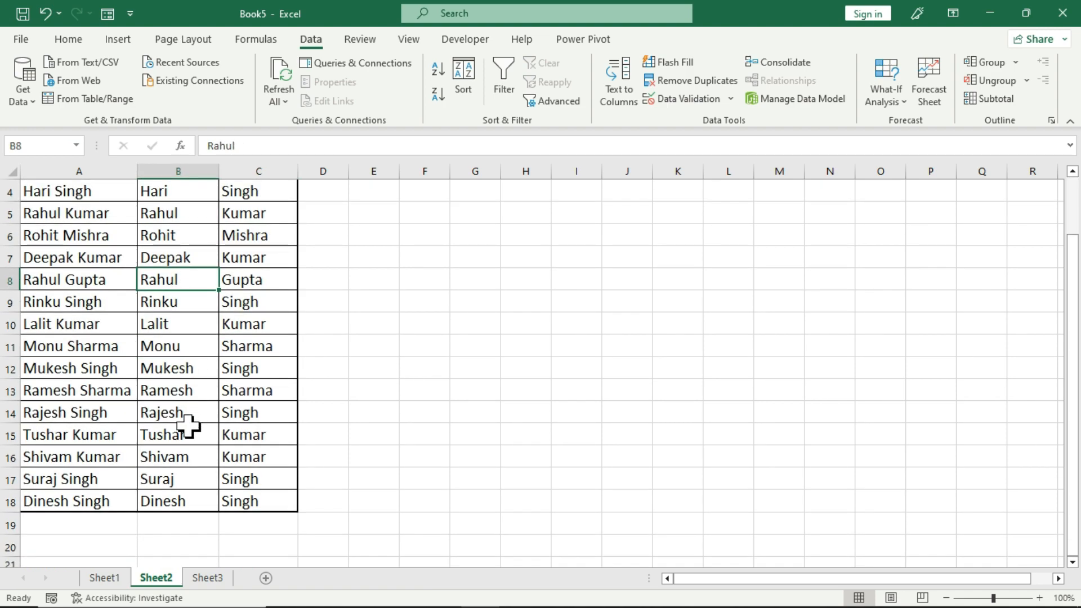
scroll(187, 426, up, 1)
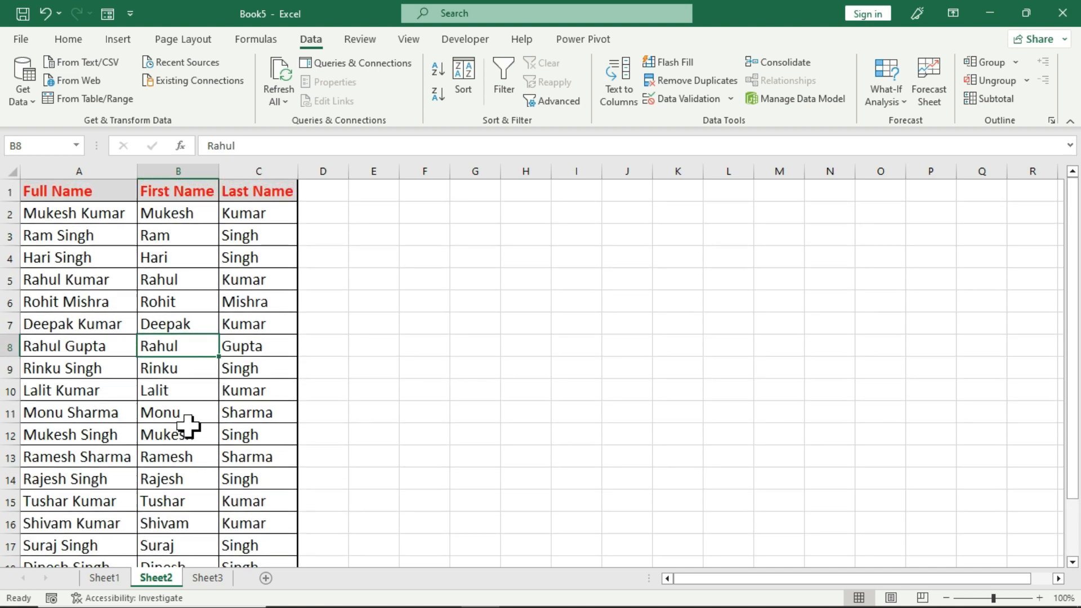
click(185, 281)
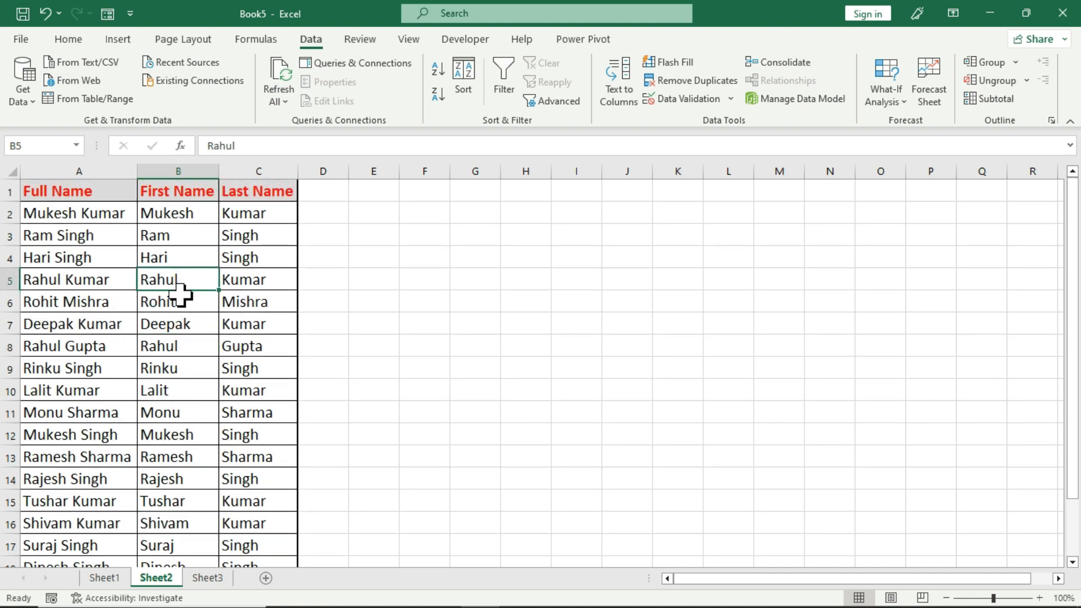
click(186, 361)
click(188, 345)
click(186, 279)
click(192, 215)
click(191, 432)
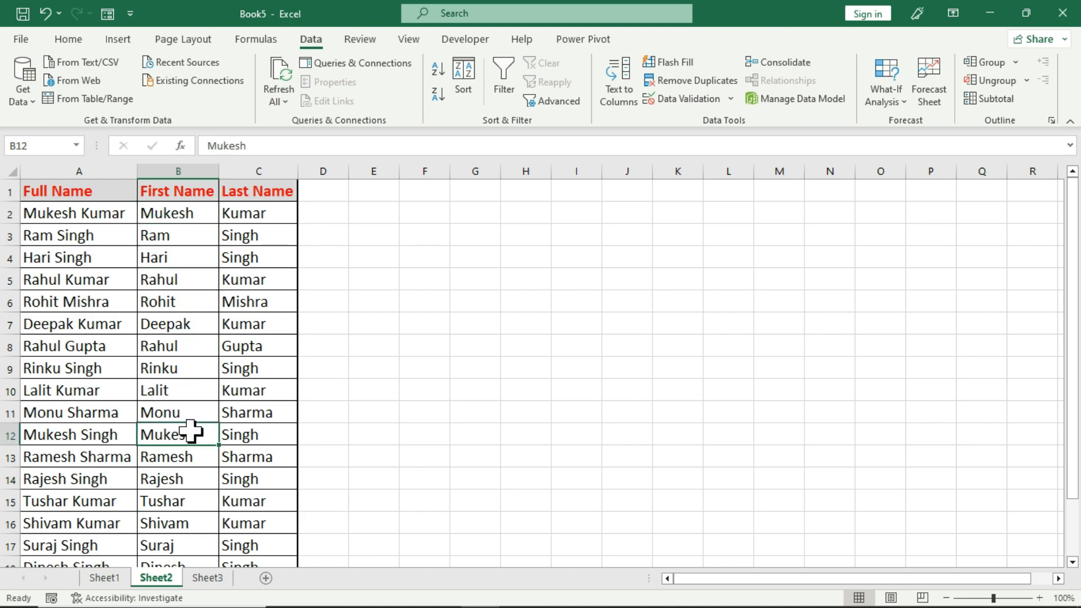
scroll(190, 432, down, 1)
scroll(188, 461, up, 1)
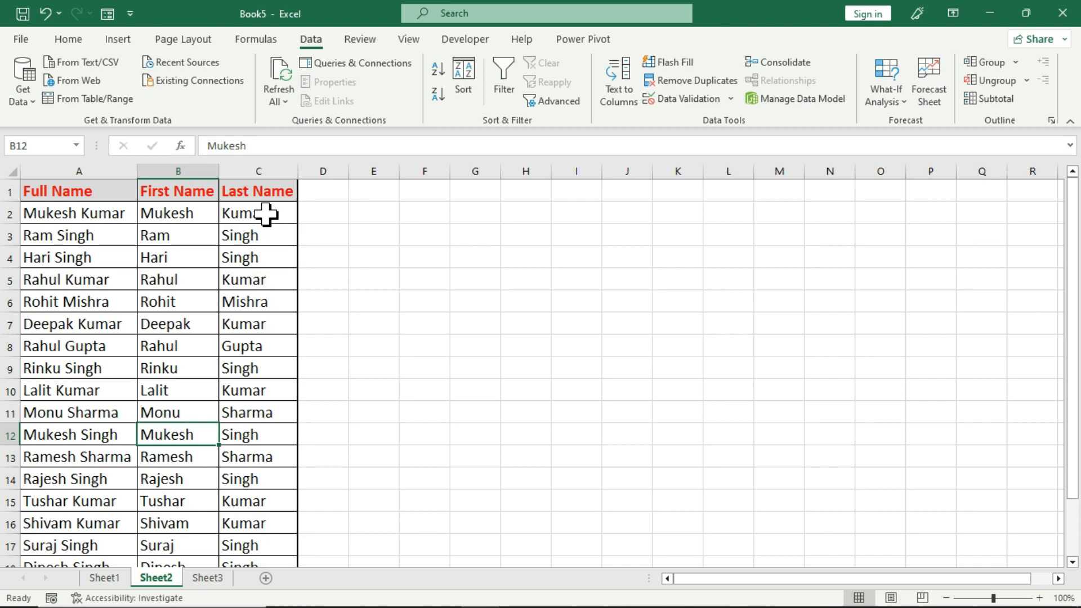
click(249, 285)
click(250, 343)
click(257, 390)
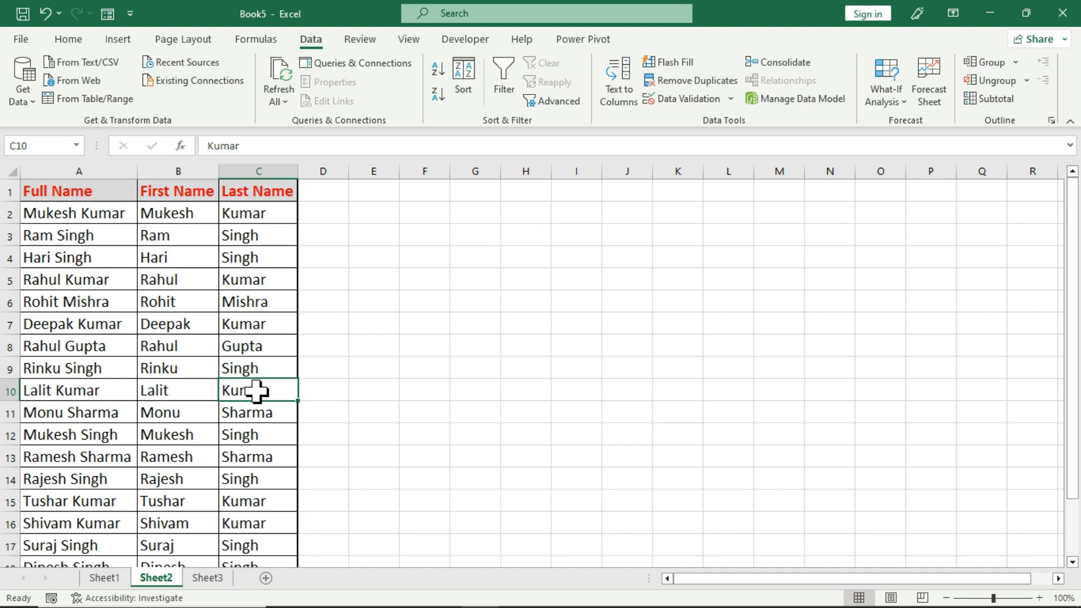
Step: Remove duplicates from the first names in B2:B18, continuing with the current selection and the First Name column checked
drag(176, 212, 186, 527)
scroll(309, 445, up, 1)
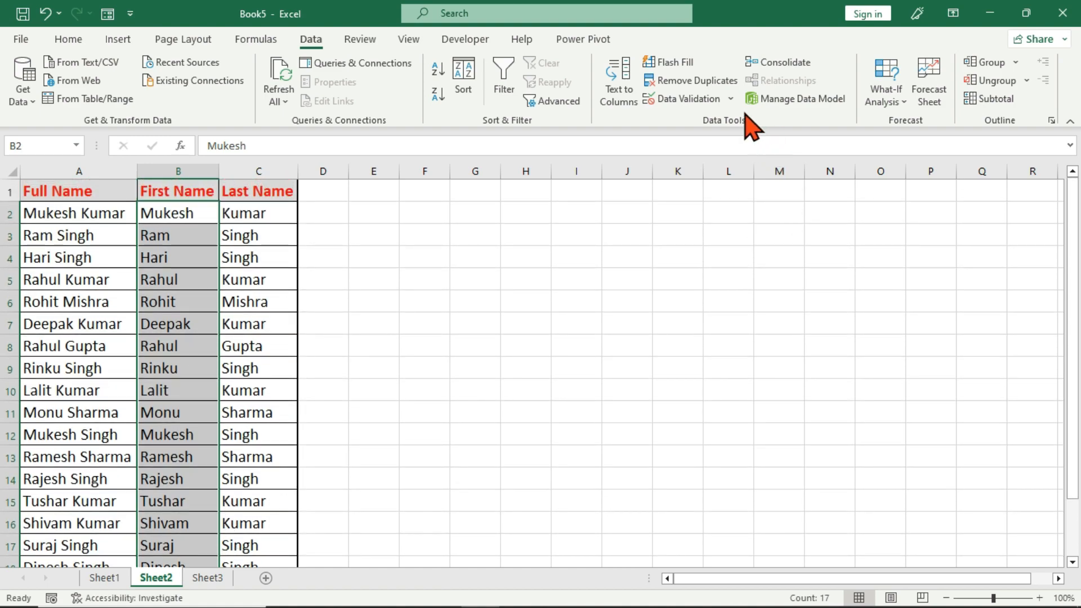
click(701, 83)
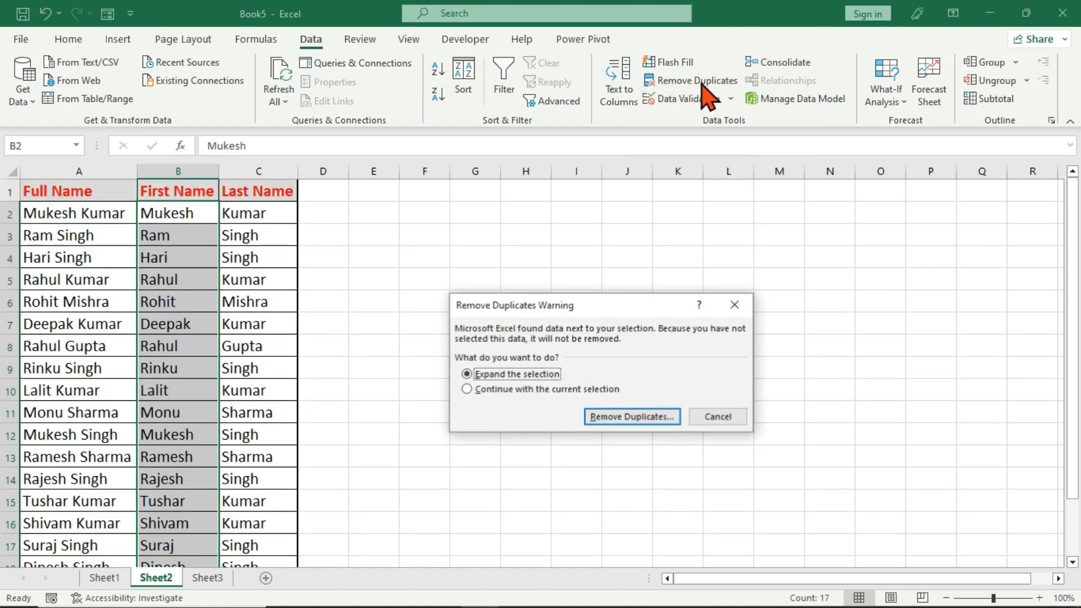
drag(583, 313, 538, 246)
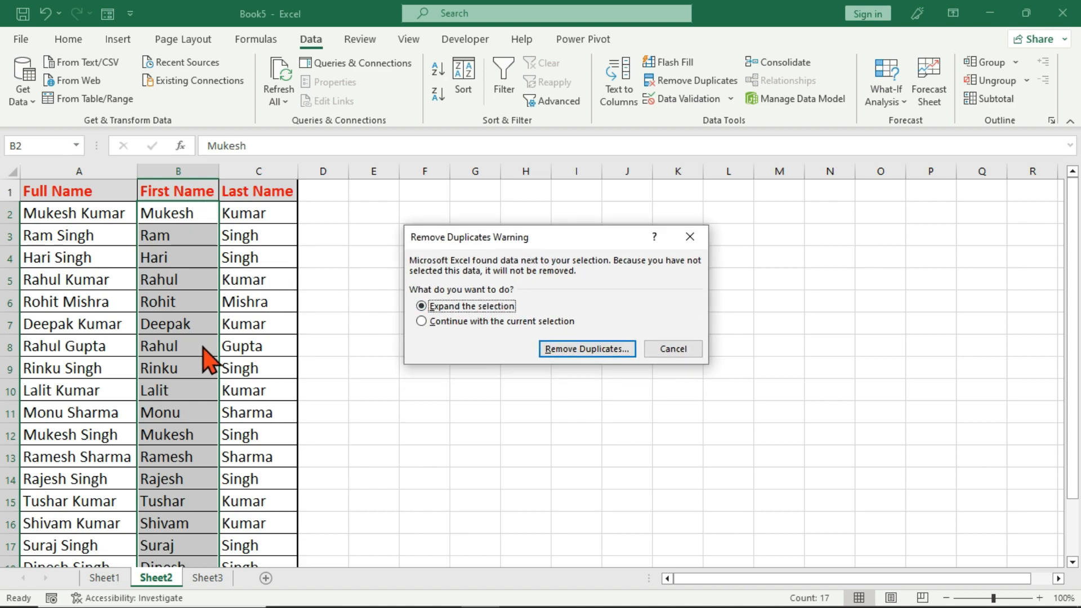
click(504, 324)
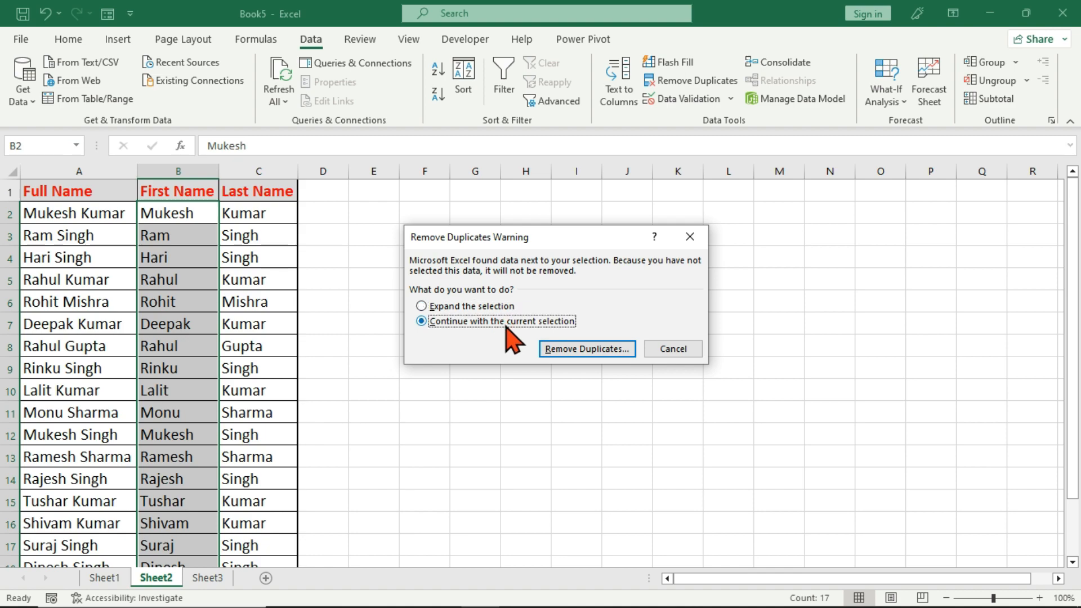
click(578, 352)
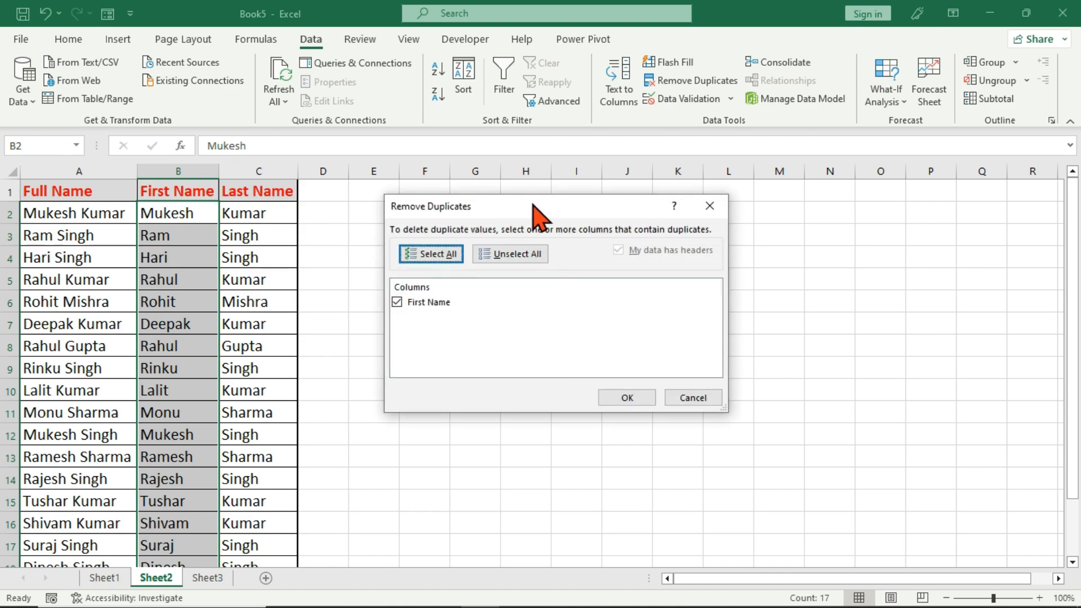
drag(533, 203, 571, 212)
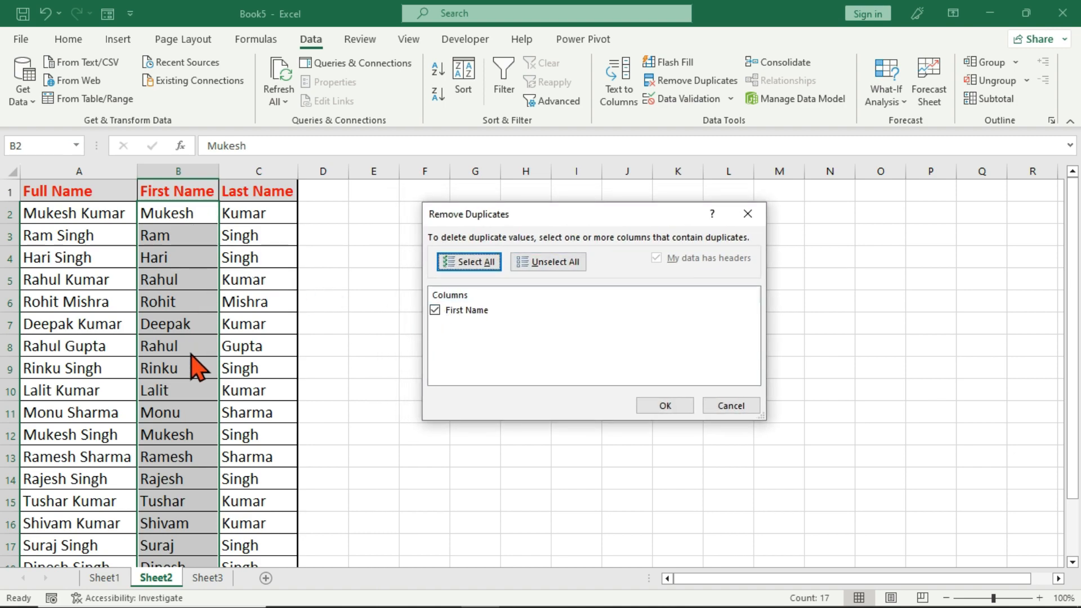
click(668, 406)
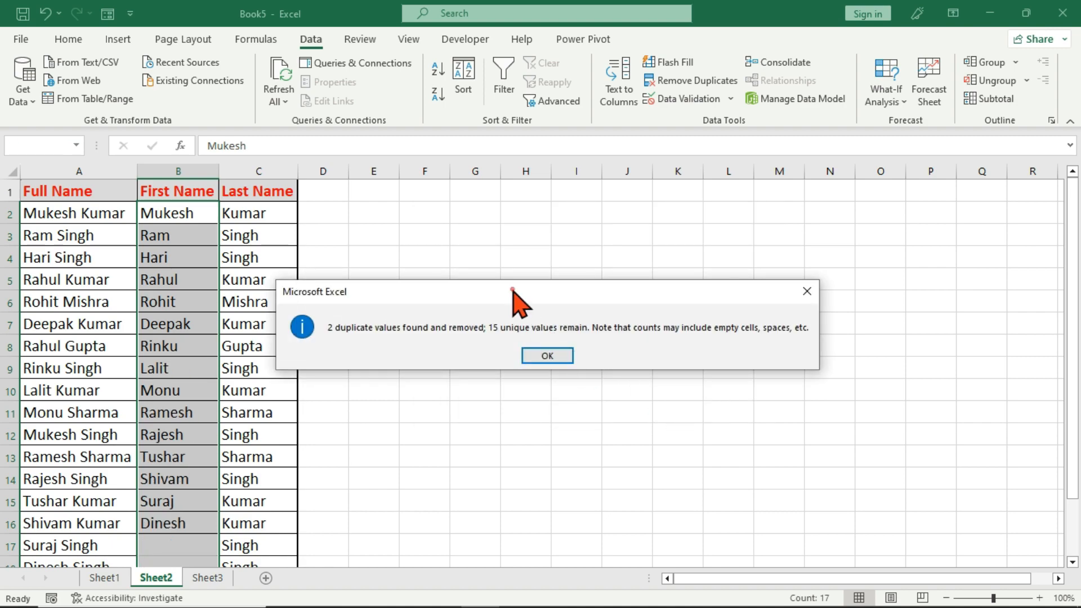
drag(512, 290, 653, 236)
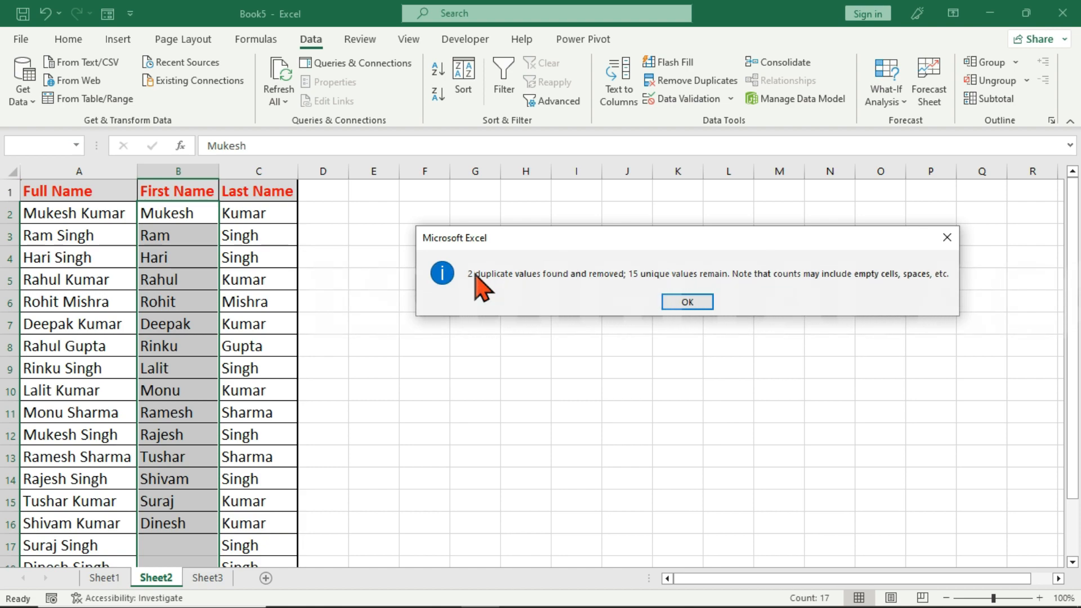
Step: Inspect the shortened First Name column down to B17:B18 and undo its duplicate removal
click(679, 305)
click(413, 291)
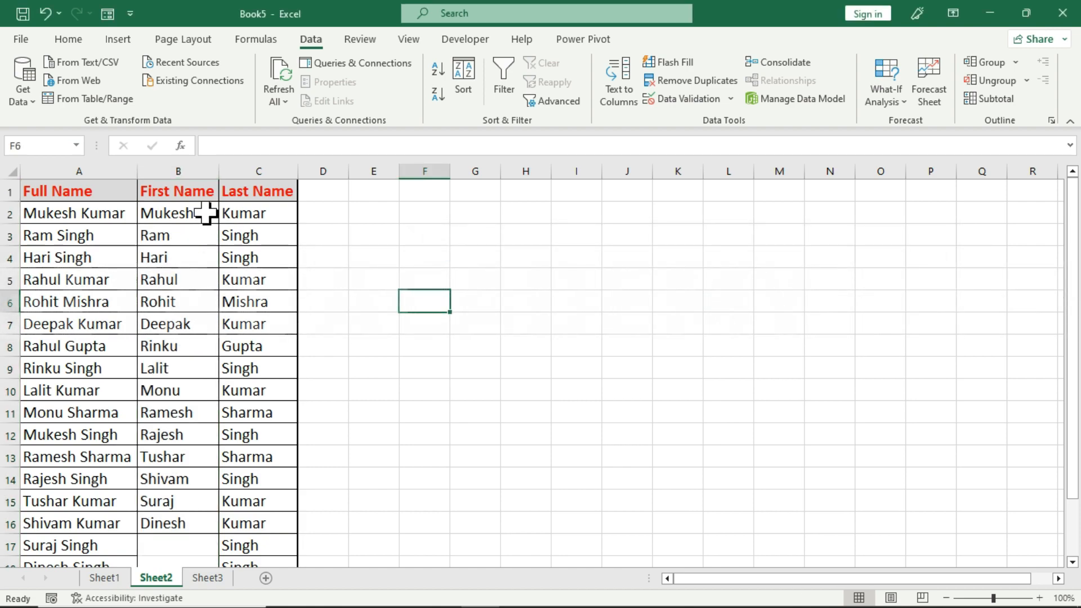
click(200, 213)
click(189, 280)
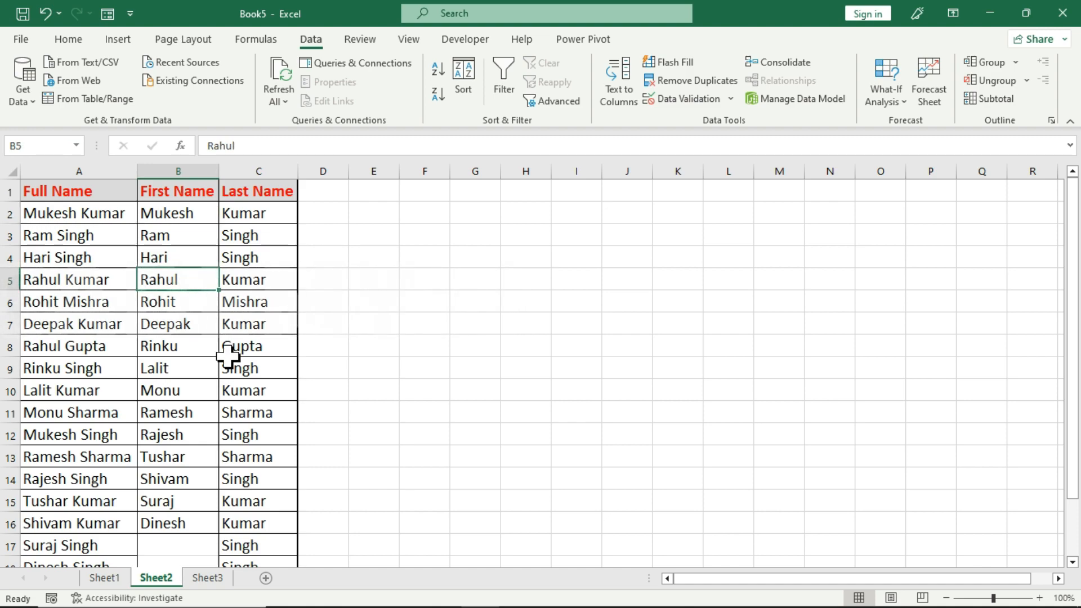
scroll(228, 355, down, 2)
drag(190, 407, 186, 433)
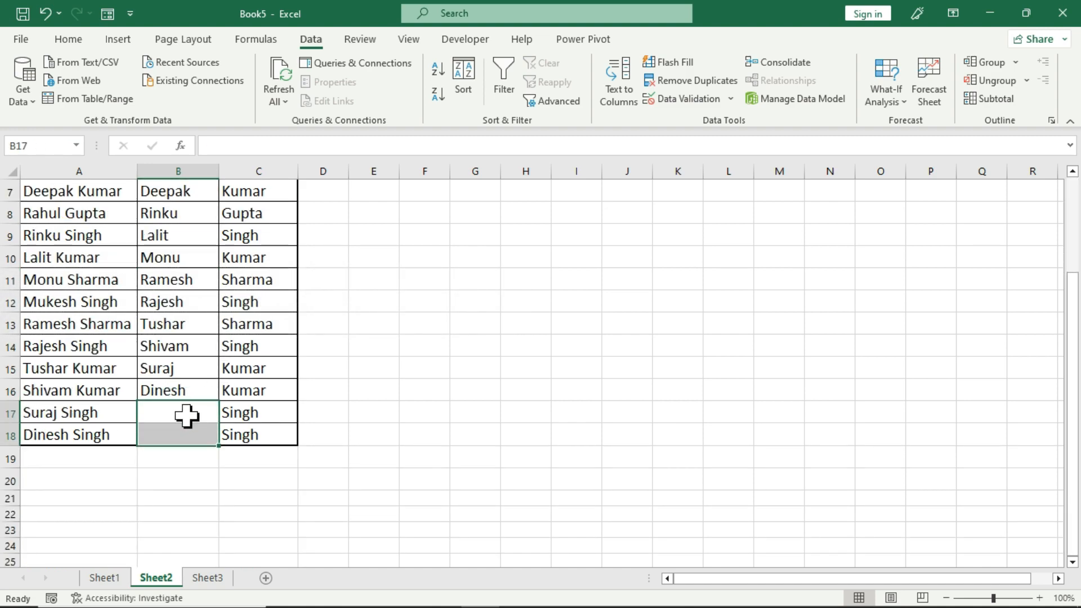
key(ctrl+z)
click(358, 420)
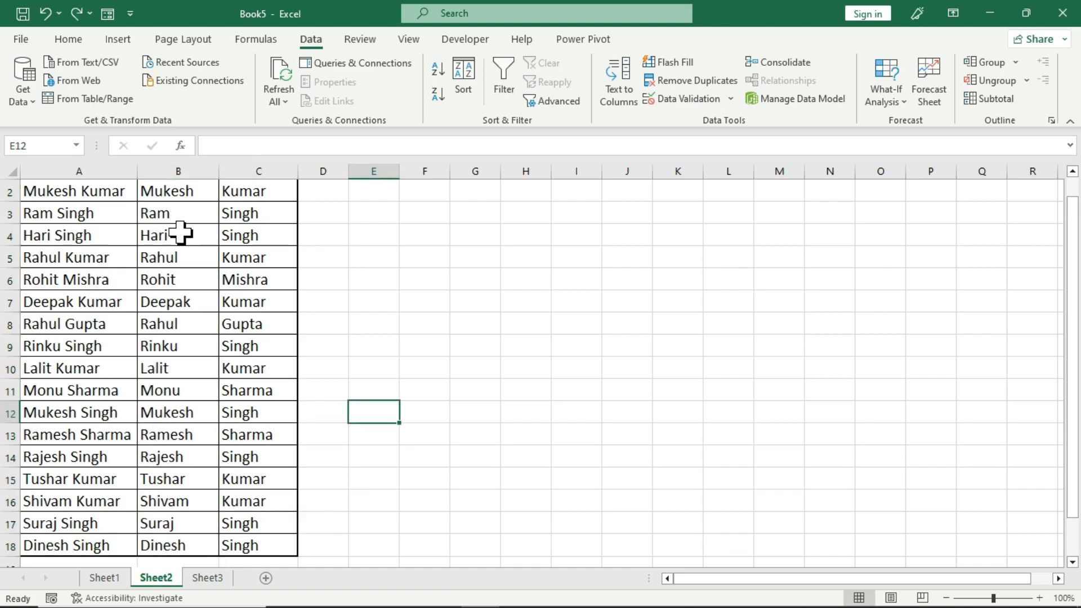
scroll(180, 233, up, 1)
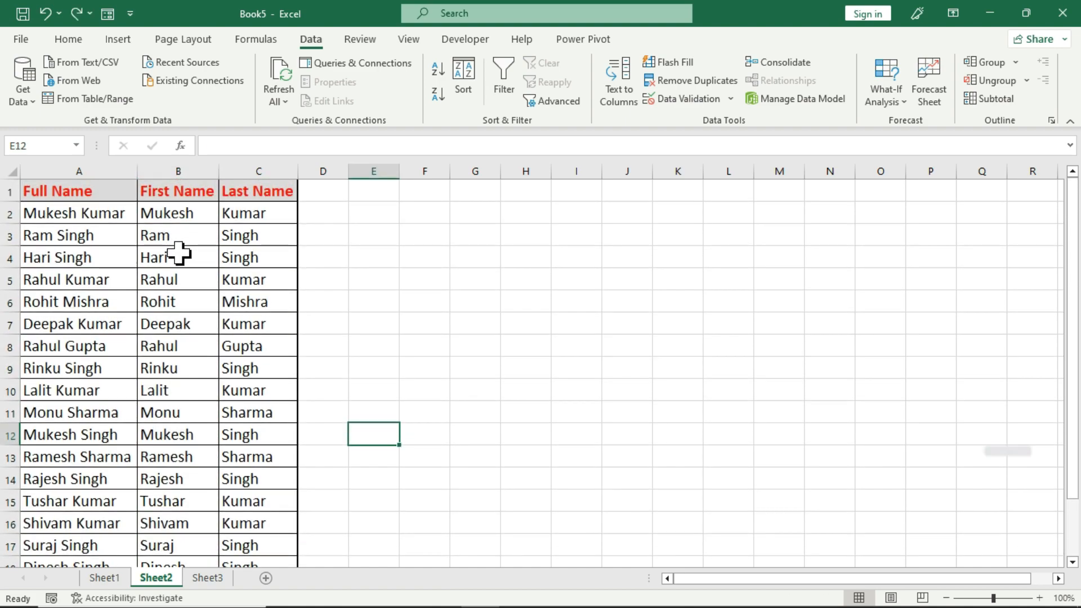
Step: Remove duplicates from the First Name range B1:B18, continuing with the current selection and treating the first row as a header
click(200, 217)
click(193, 437)
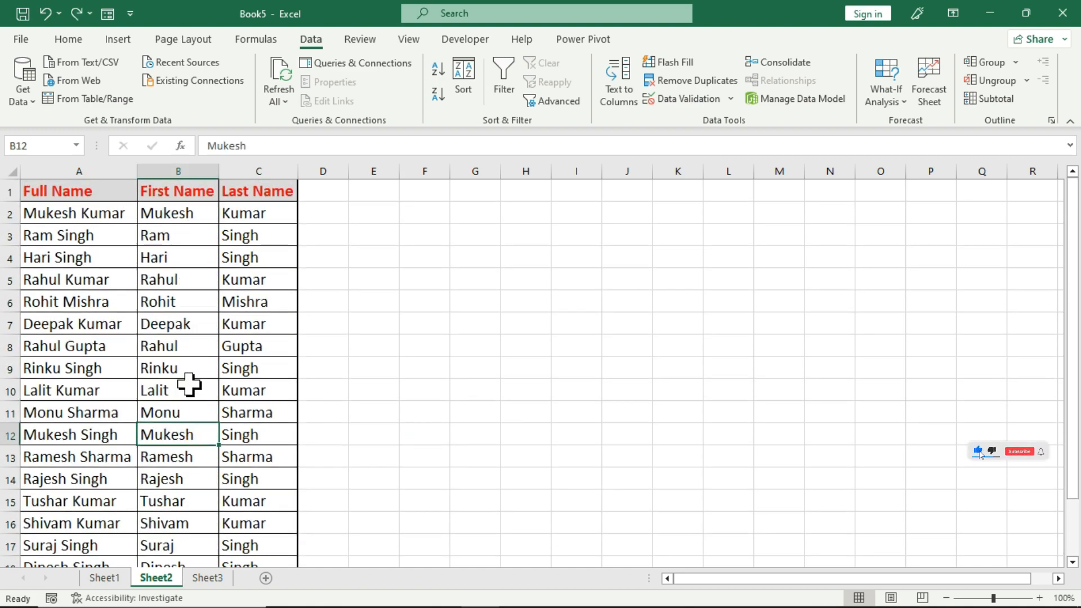
click(200, 347)
click(198, 283)
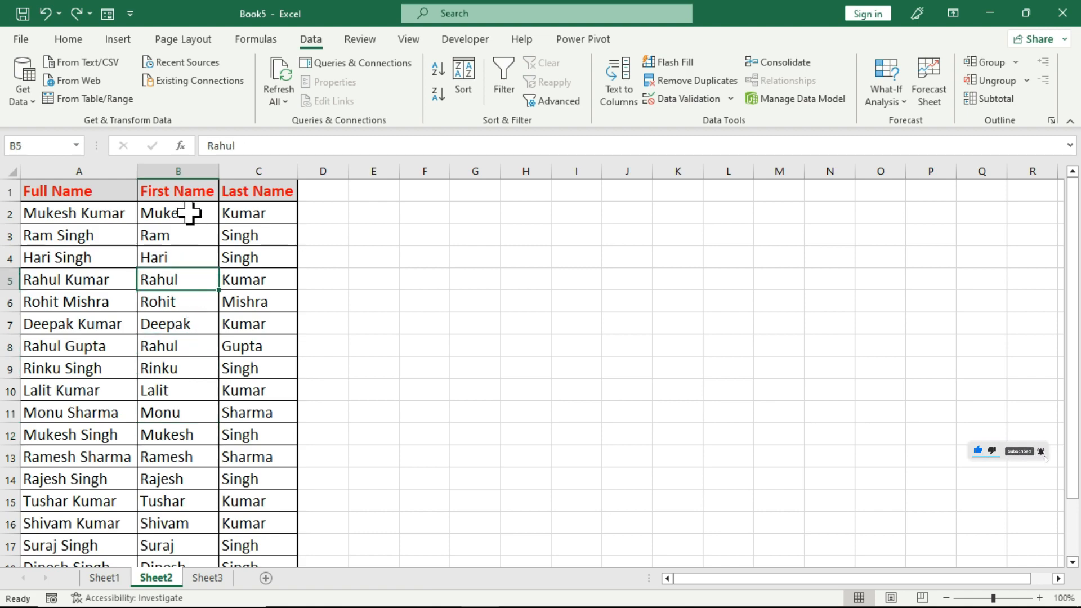
drag(188, 191, 178, 528)
click(692, 81)
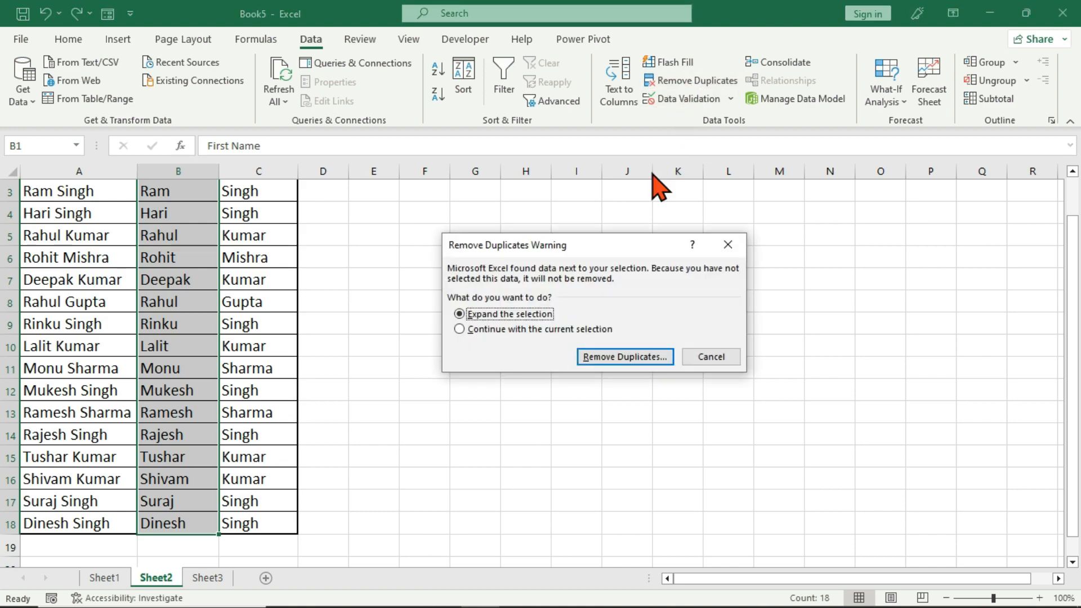
click(542, 331)
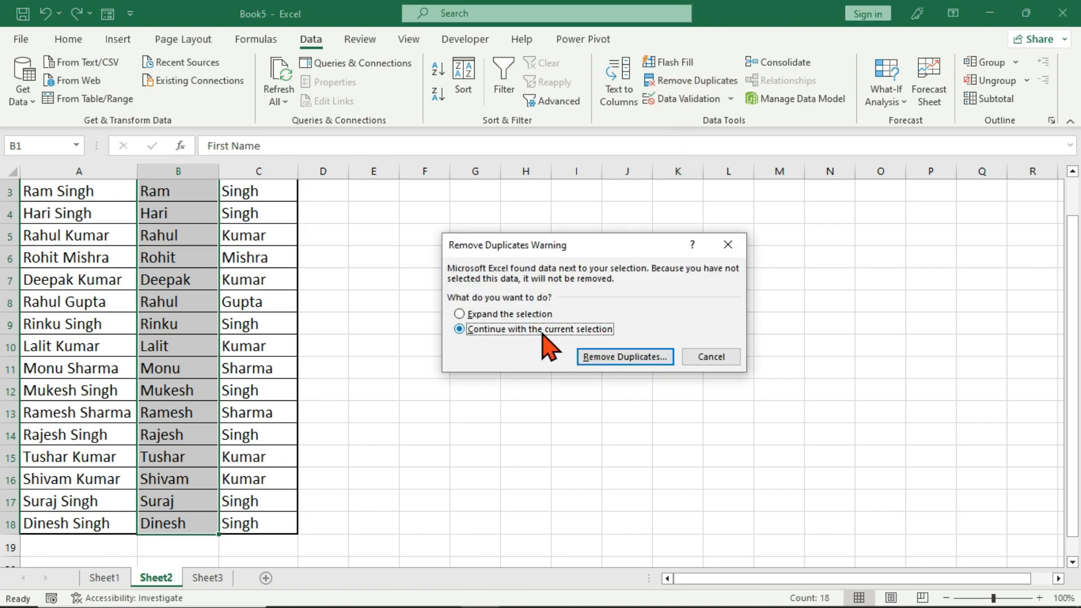
click(642, 359)
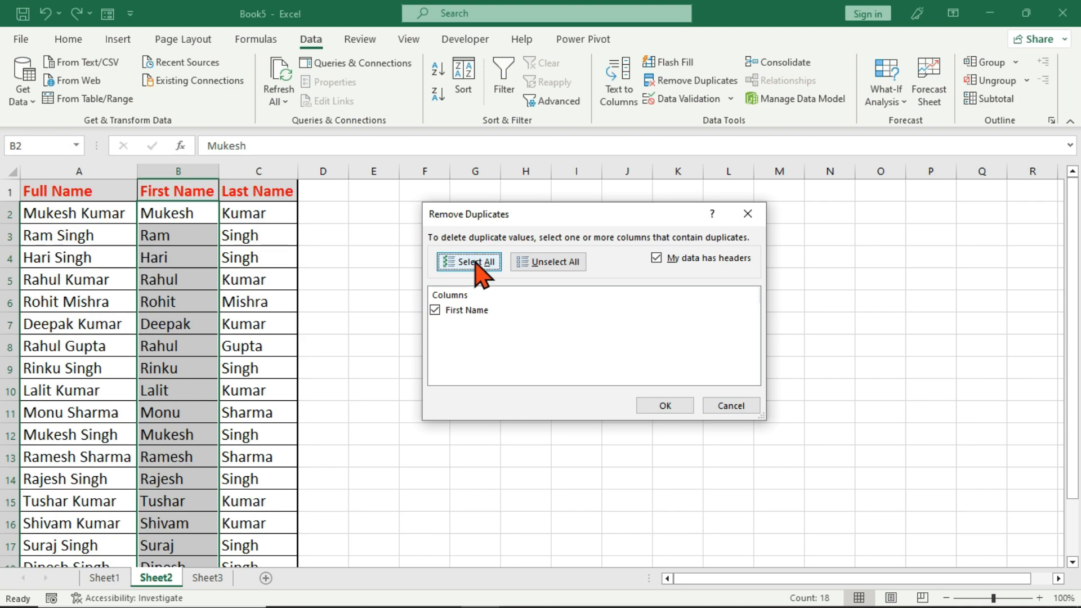
click(665, 406)
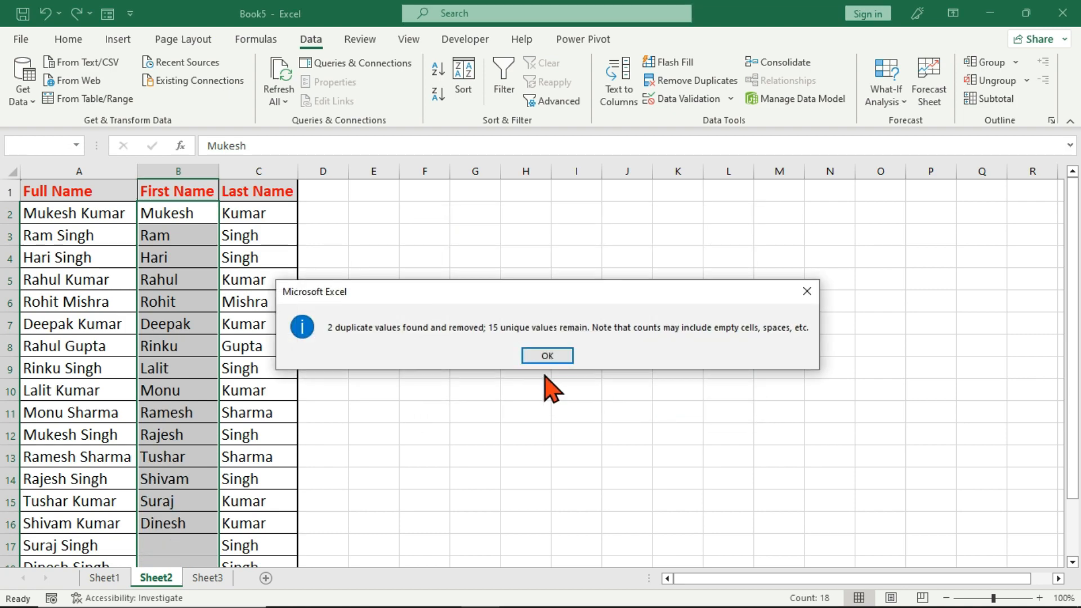
drag(409, 290, 487, 280)
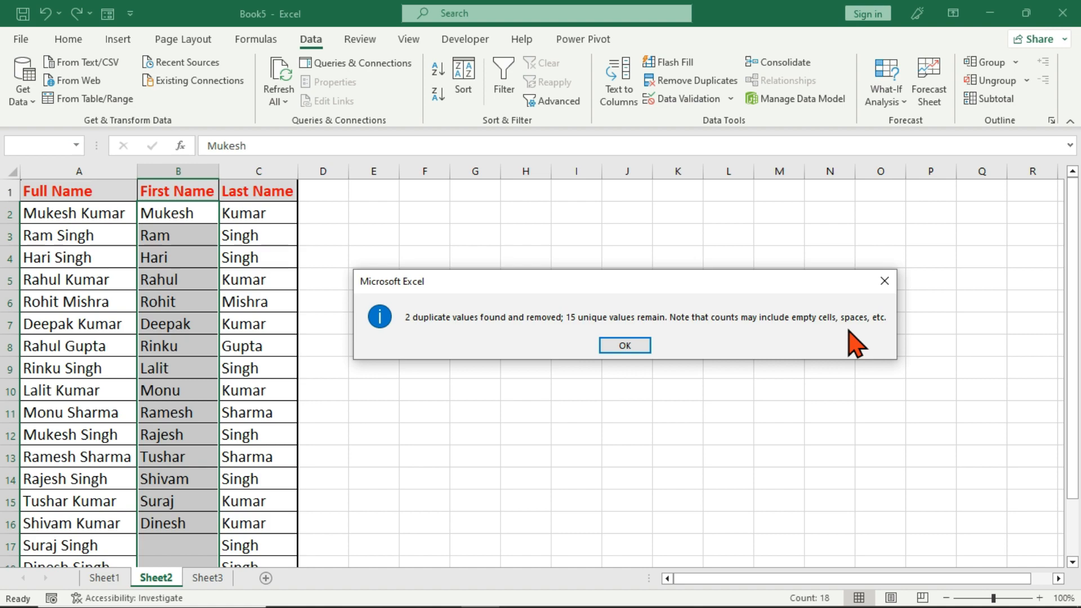
click(626, 345)
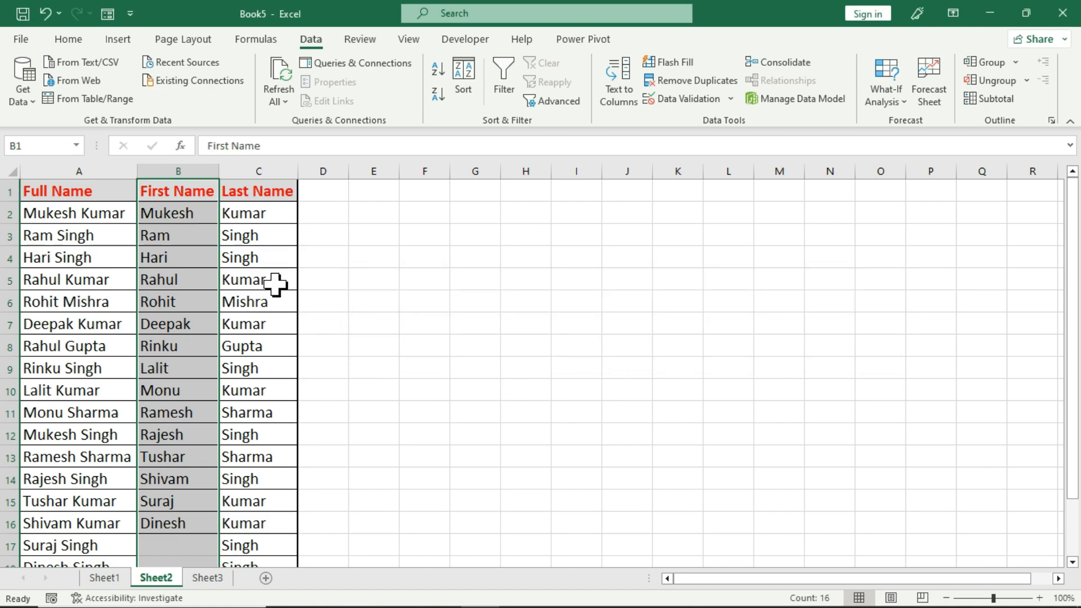
Step: Remove duplicates from the Last Name range C1:C18, continuing with the current selection and the Last Name column checked
click(264, 231)
drag(273, 191, 274, 521)
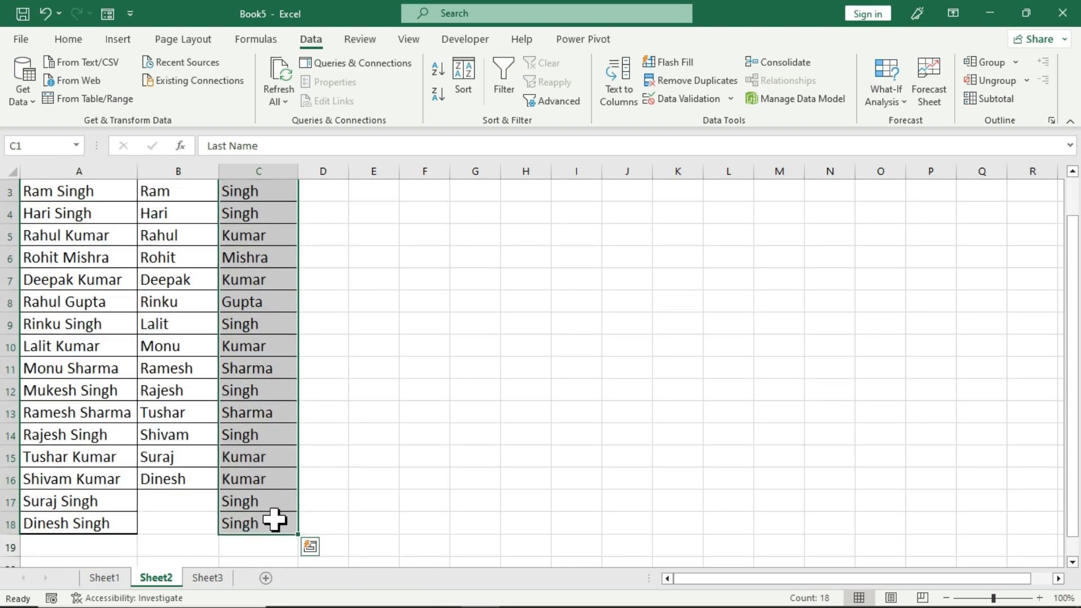
scroll(274, 521, up, 1)
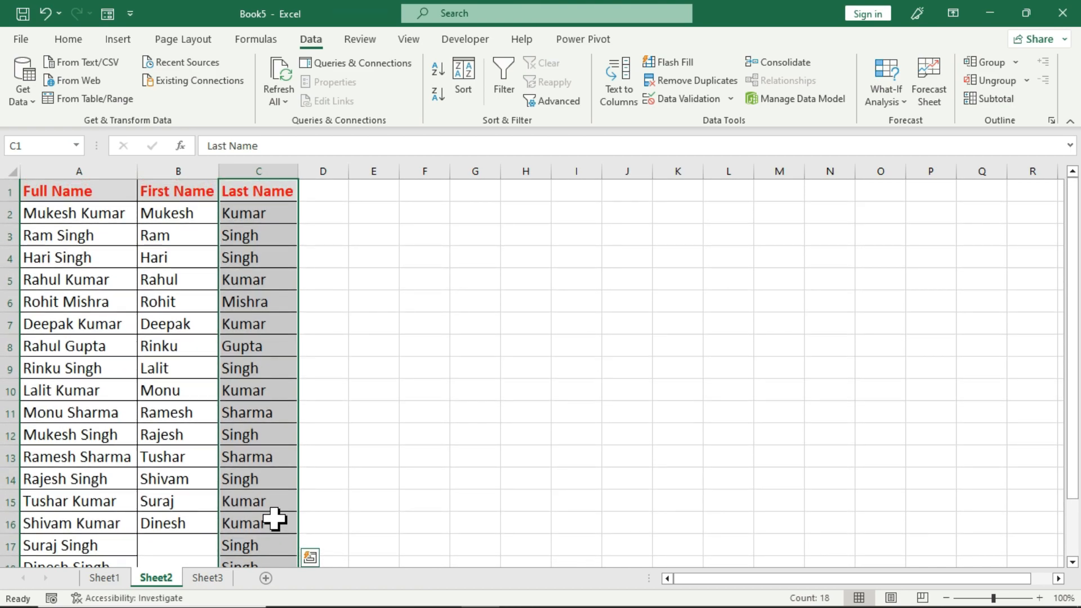
click(713, 84)
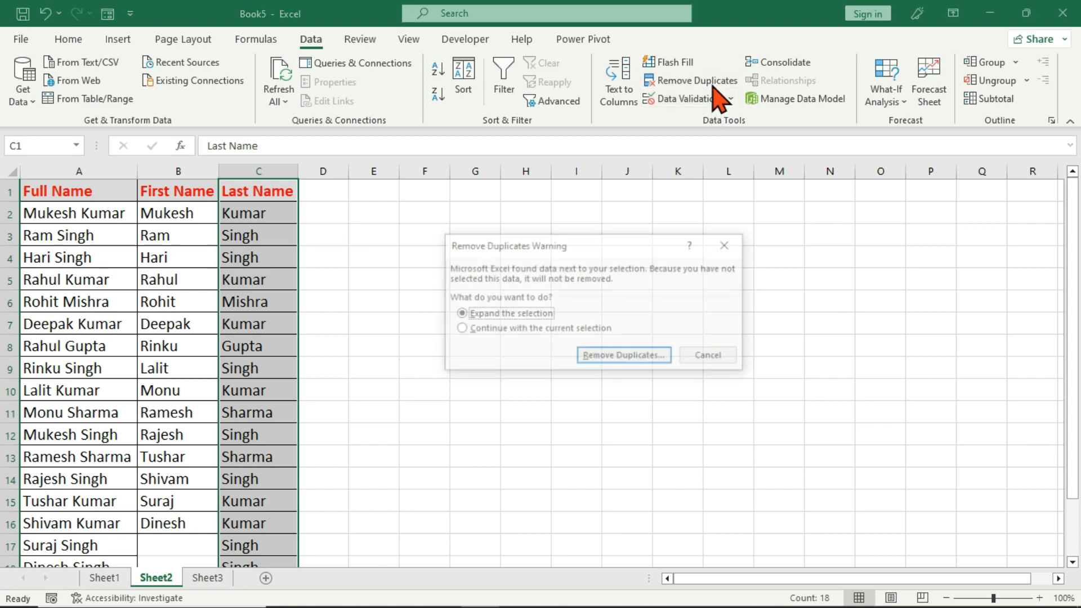
click(534, 330)
click(643, 360)
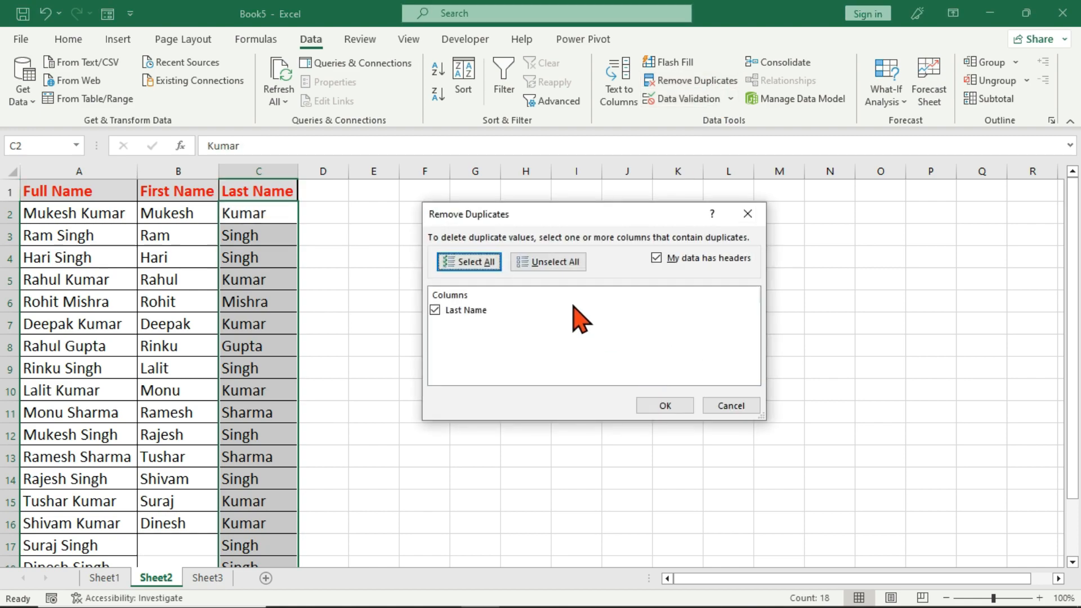
click(656, 411)
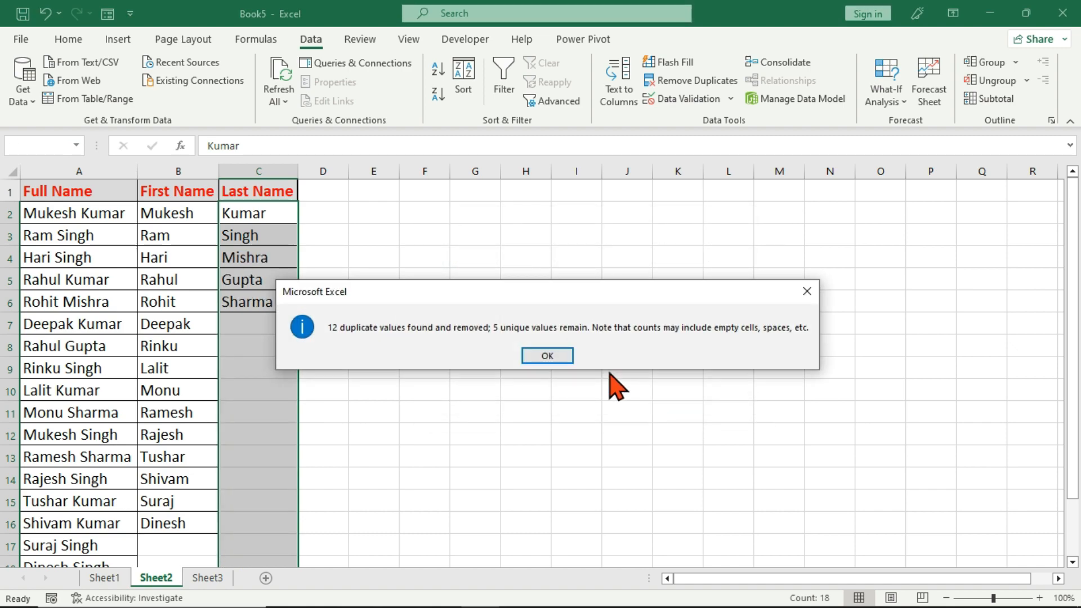
drag(479, 293, 624, 276)
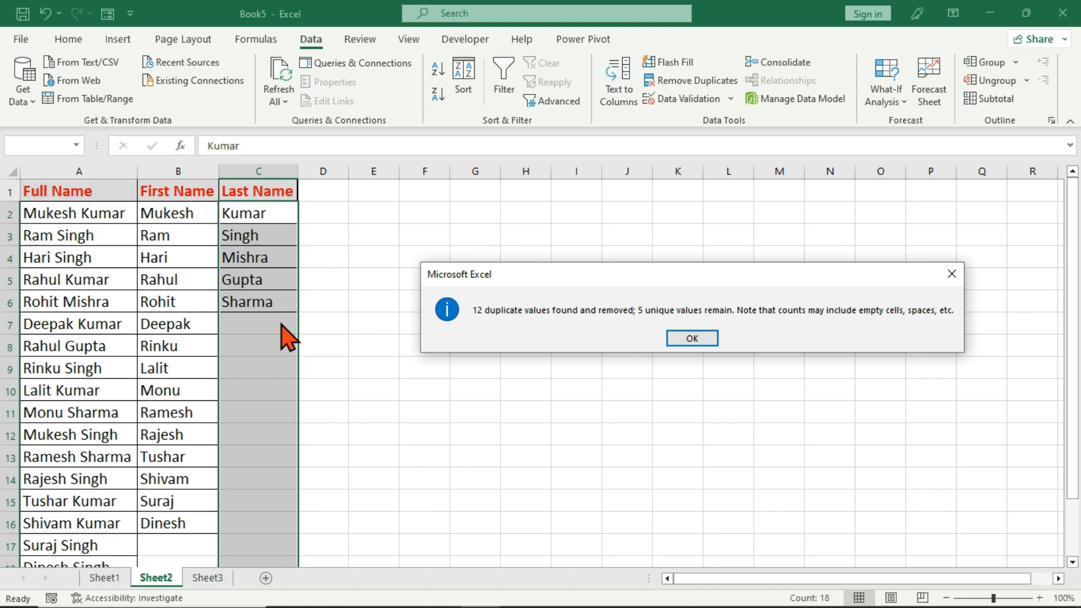
click(952, 273)
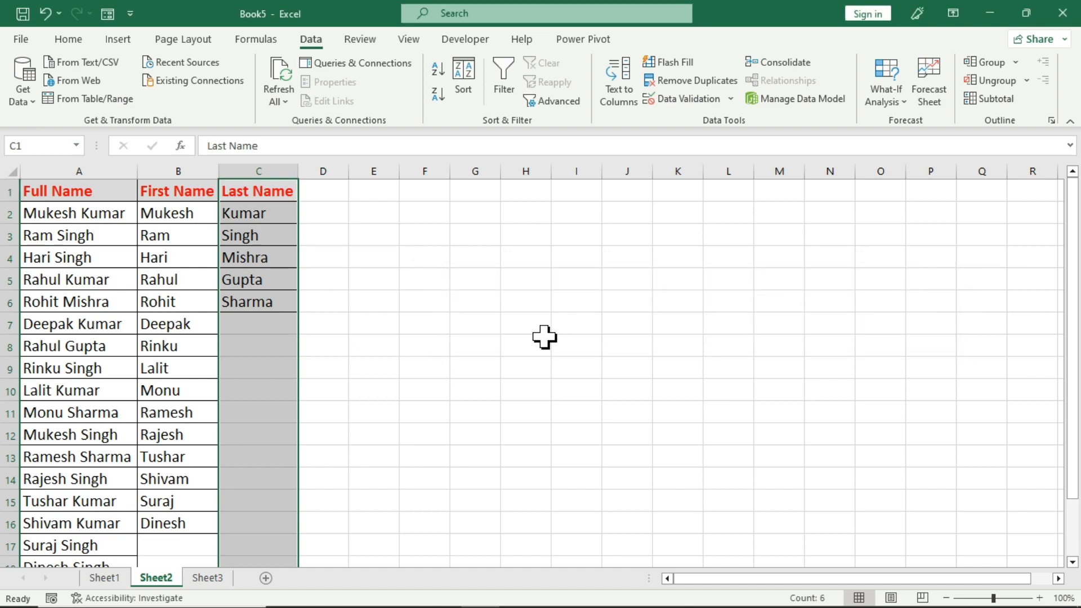
Step: Undo the duplicate removal in the Last Name column
click(544, 338)
key(ctrl+z)
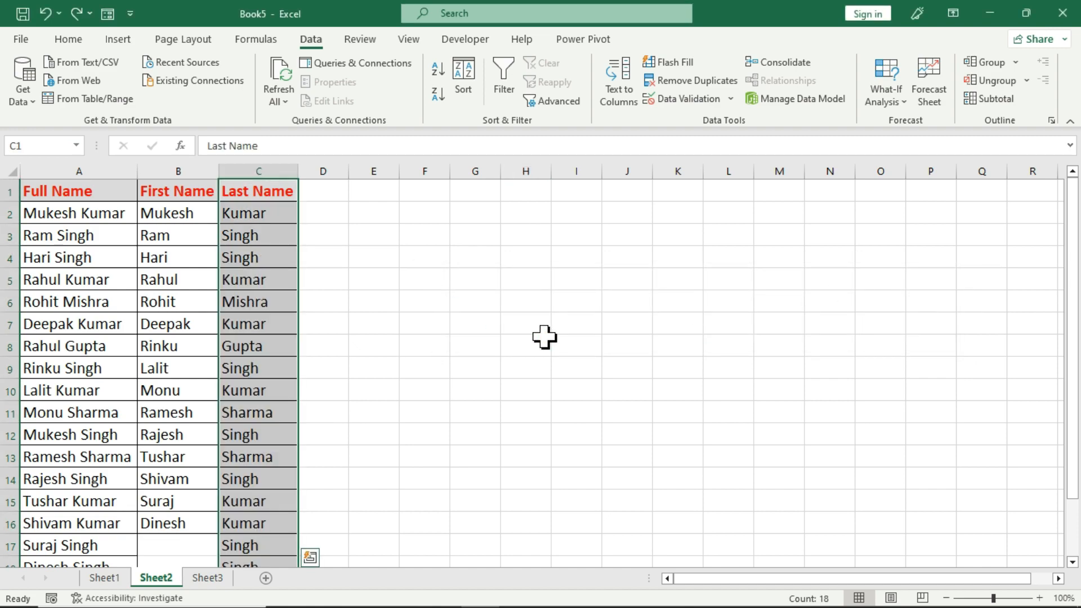
click(442, 336)
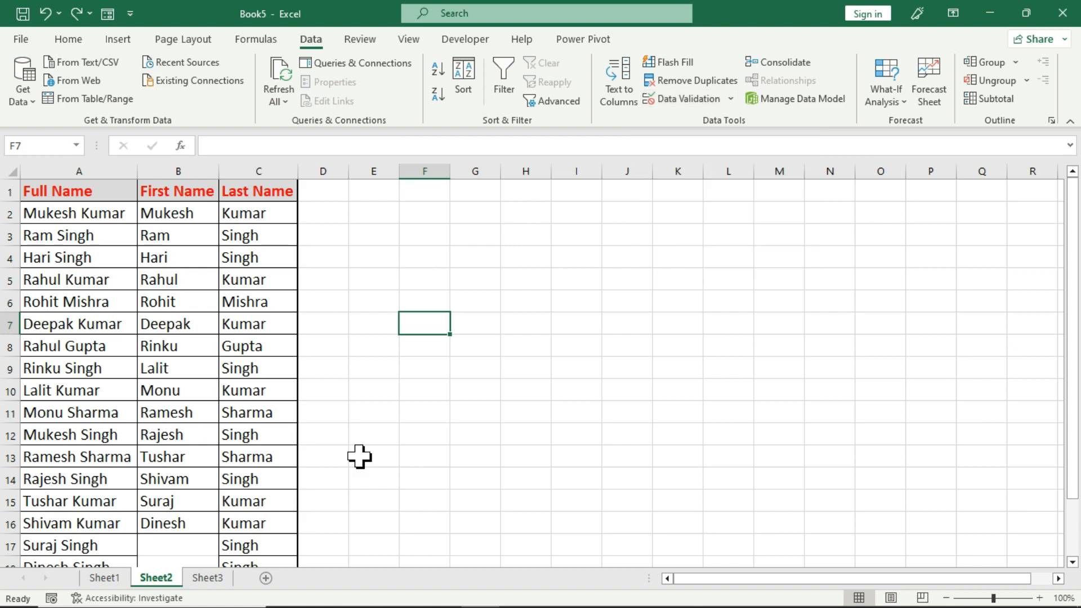
Step: On Sheet3, select the marks cells B2:G16 and autofit the width of the History column
click(207, 575)
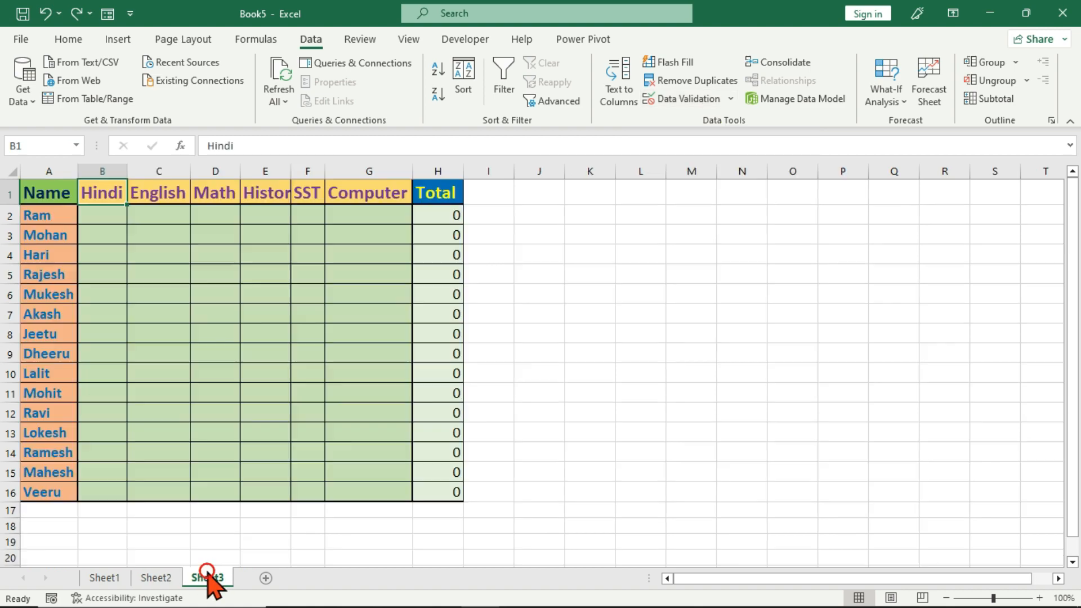
click(207, 351)
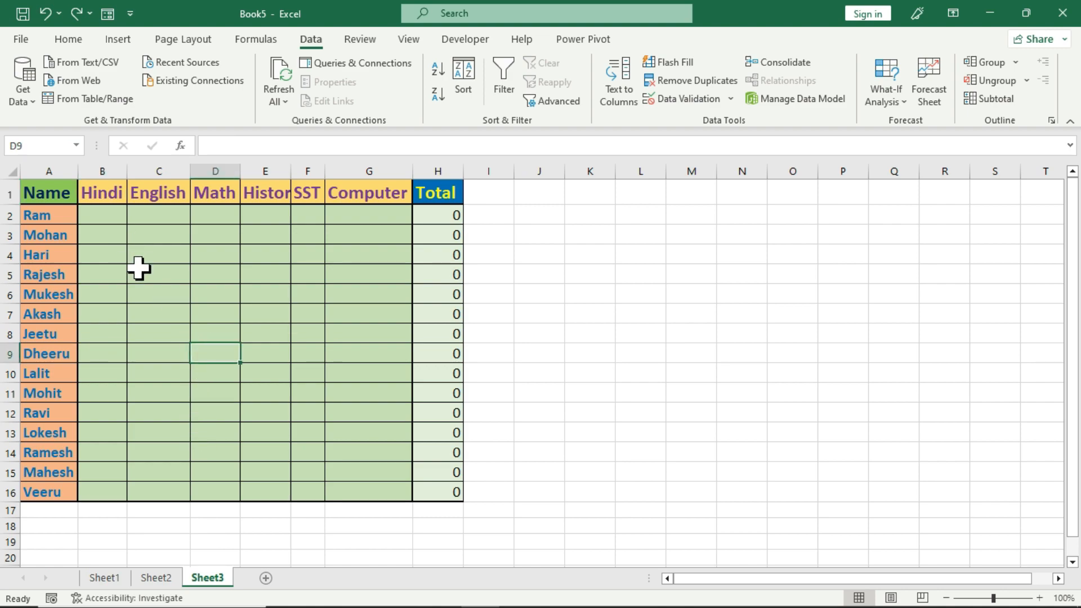
drag(107, 212, 360, 487)
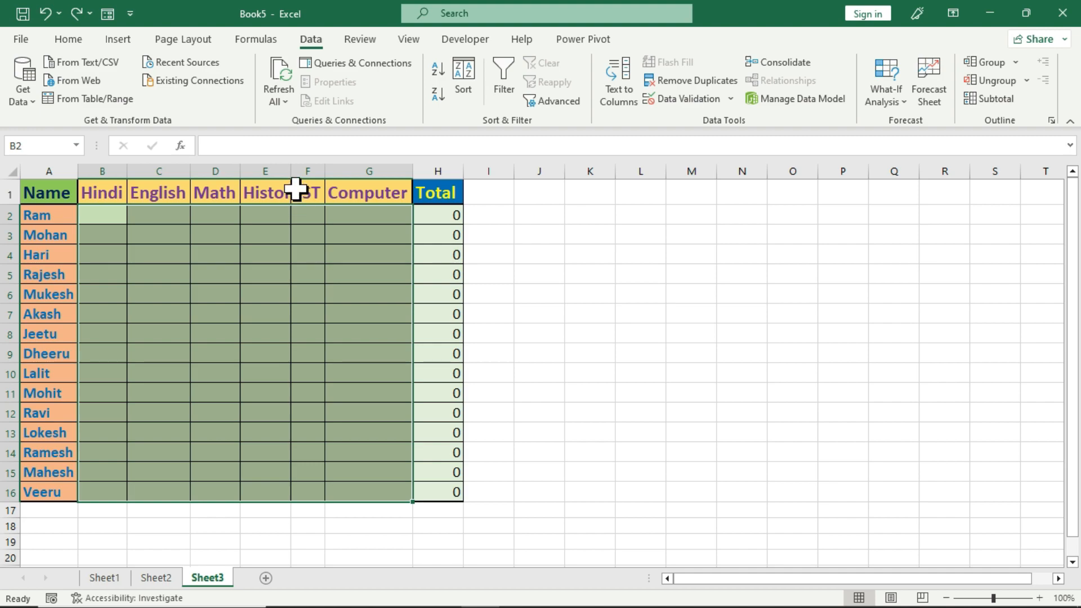
double_click(290, 171)
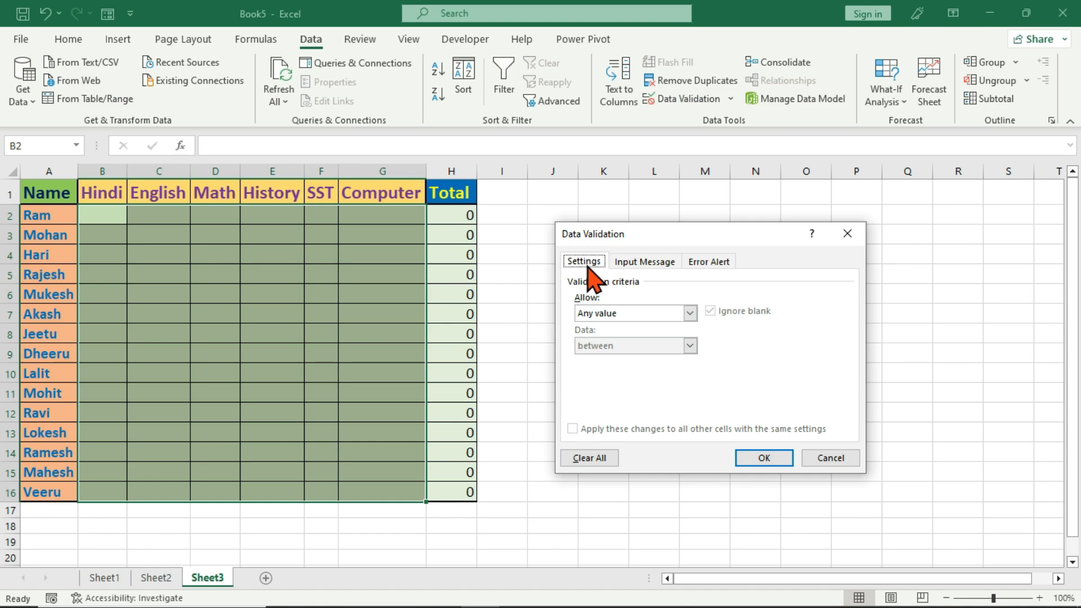
Step: Set the data validation criteria for B2:G16 to whole numbers between a minimum of 40 and a maximum of 90
click(627, 313)
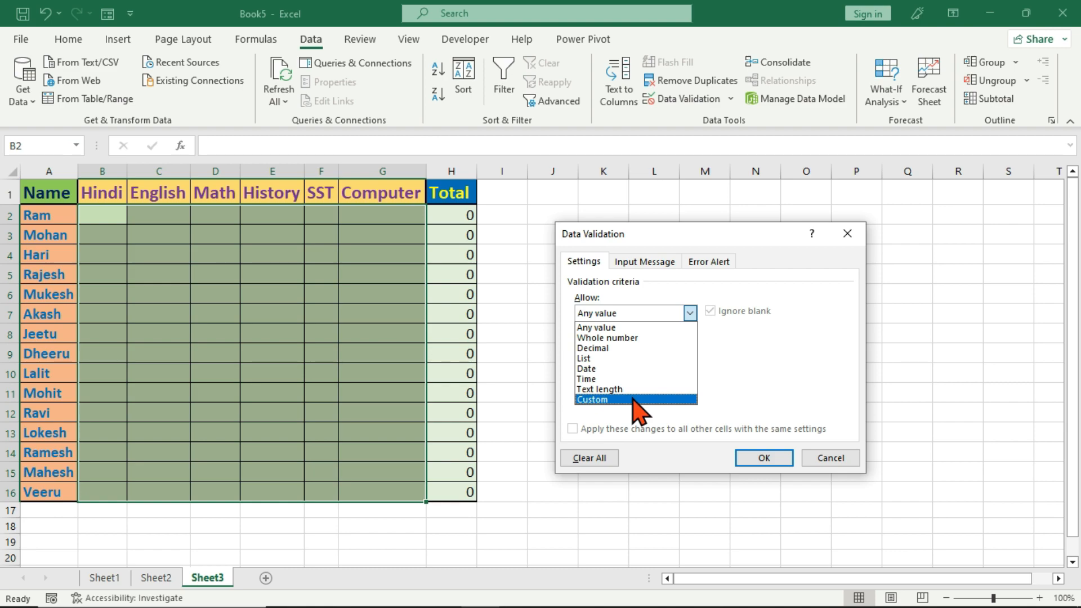
click(656, 338)
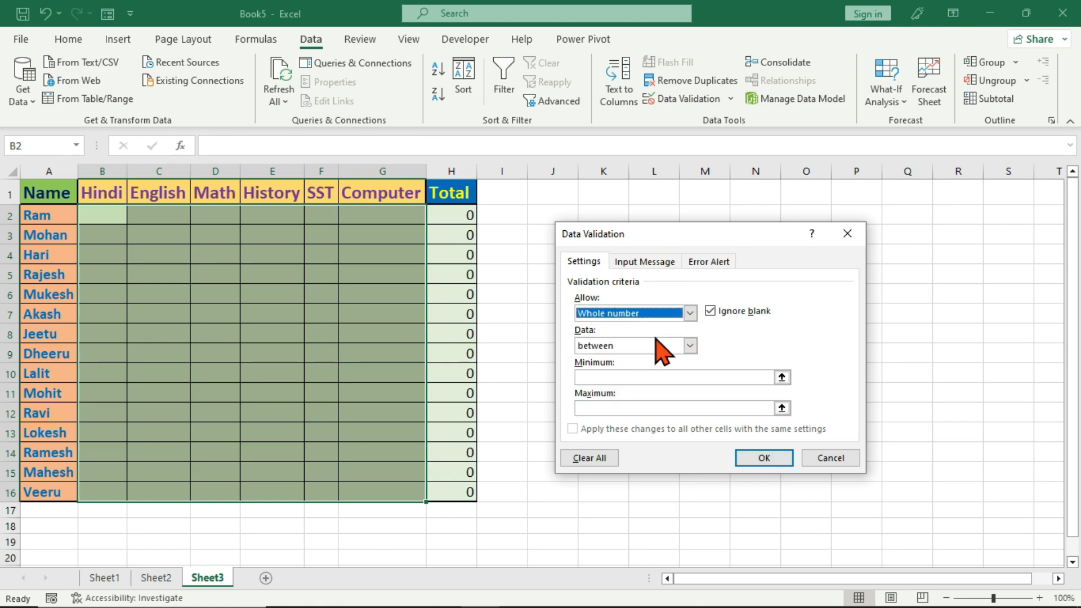
click(655, 346)
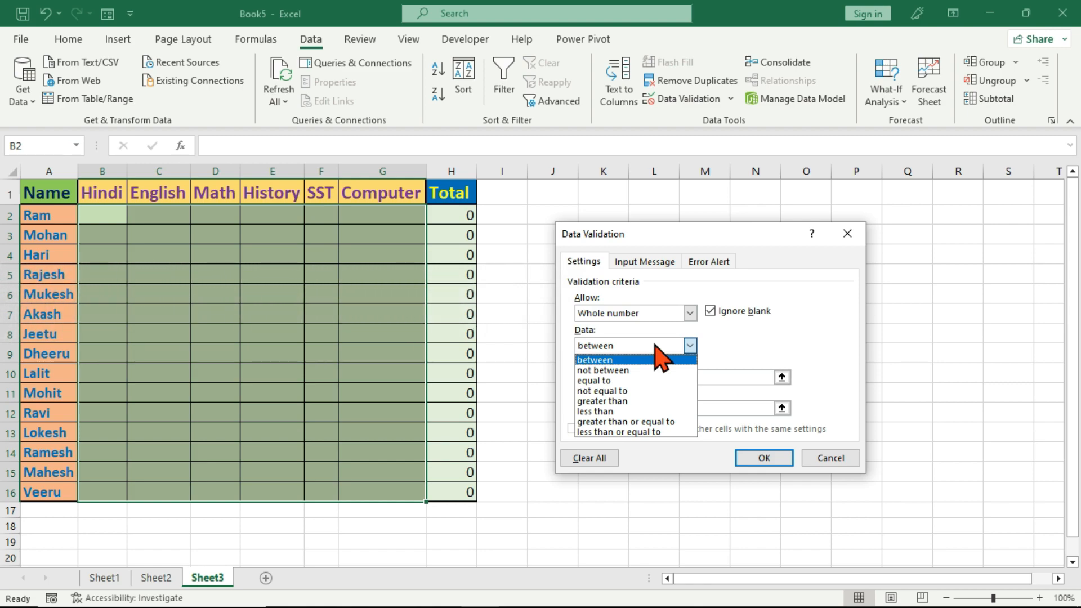
click(657, 359)
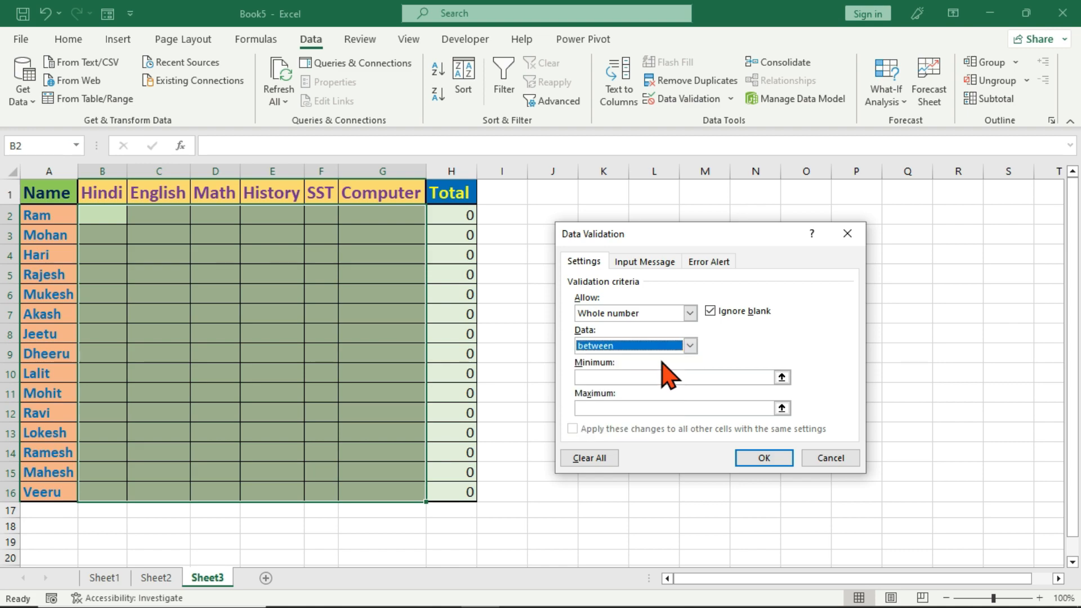
click(661, 376)
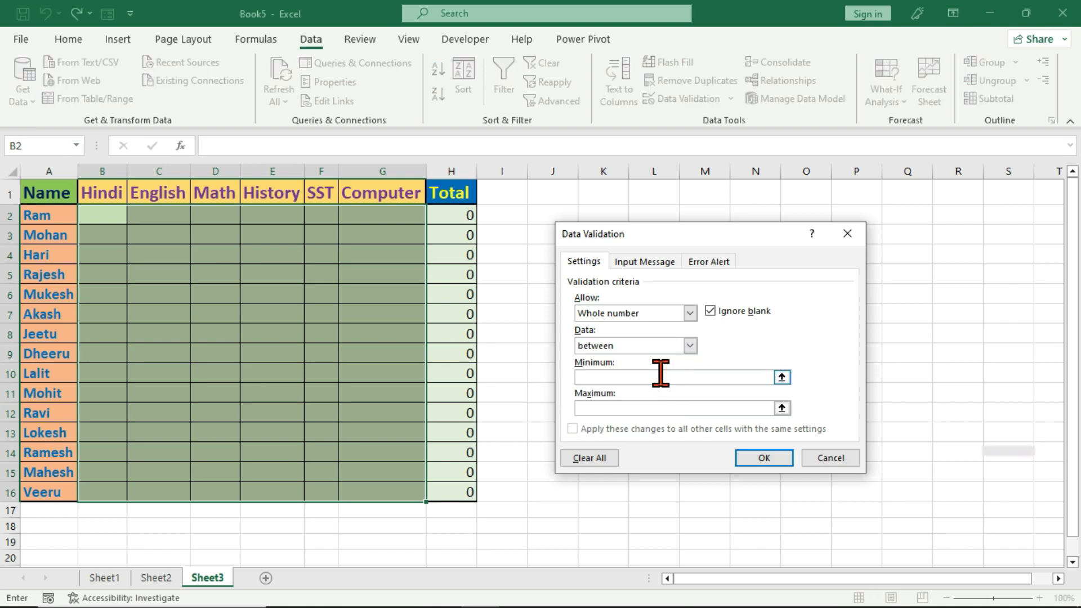
text(4)
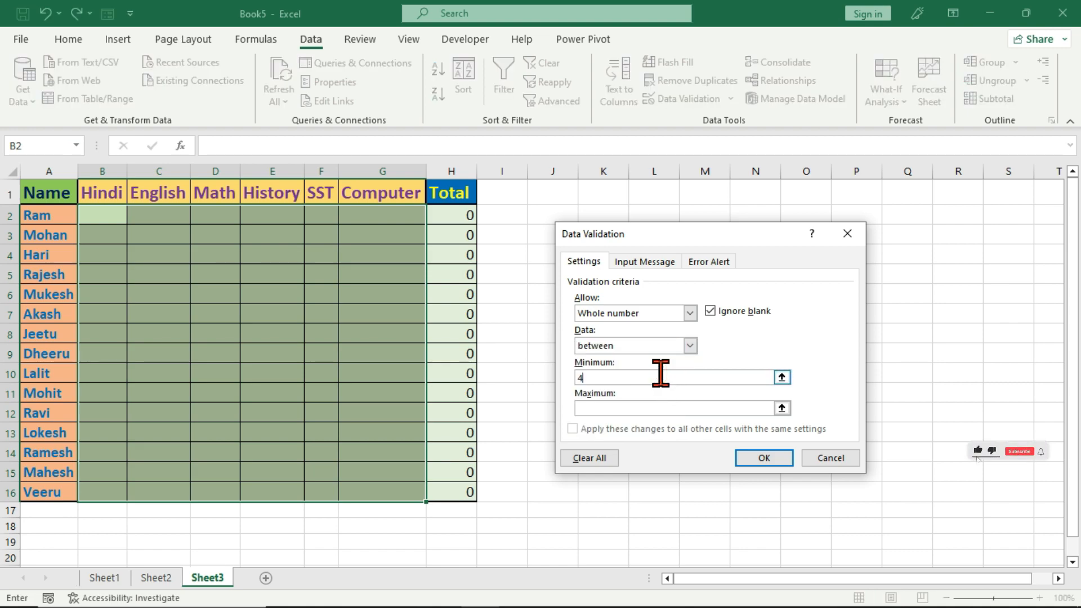
text(0)
click(650, 410)
text(90)
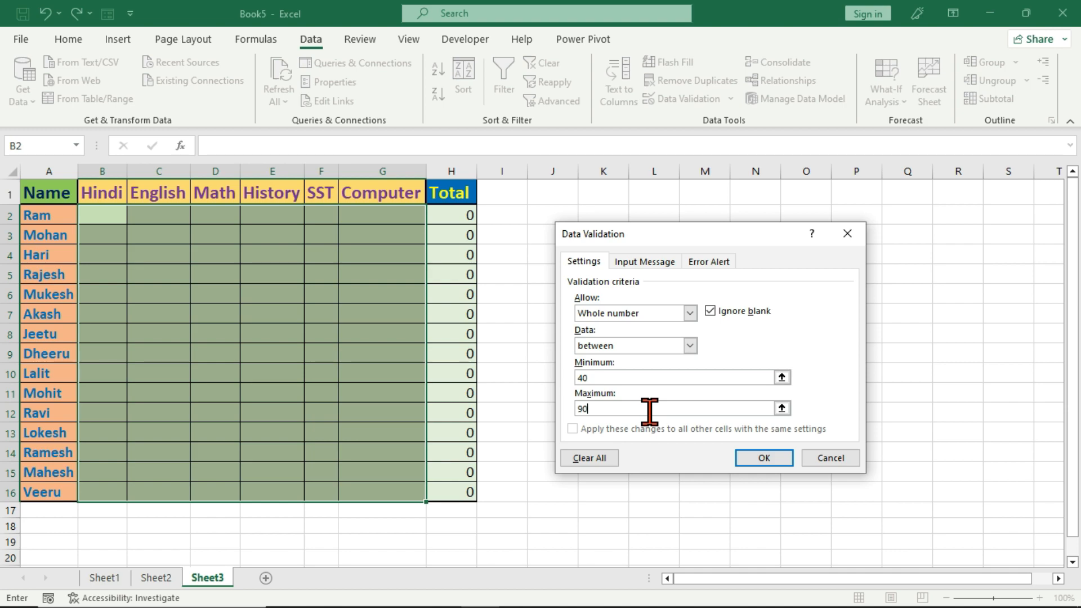
Step: Review the input message and error alert options, then apply the data validation to the marks cells
click(675, 264)
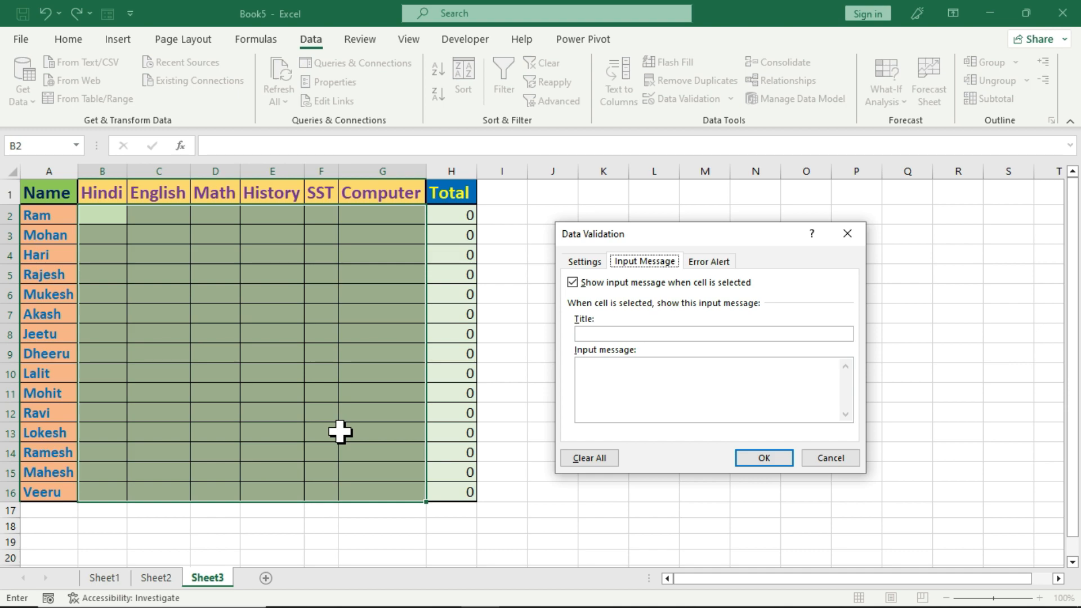
click(711, 262)
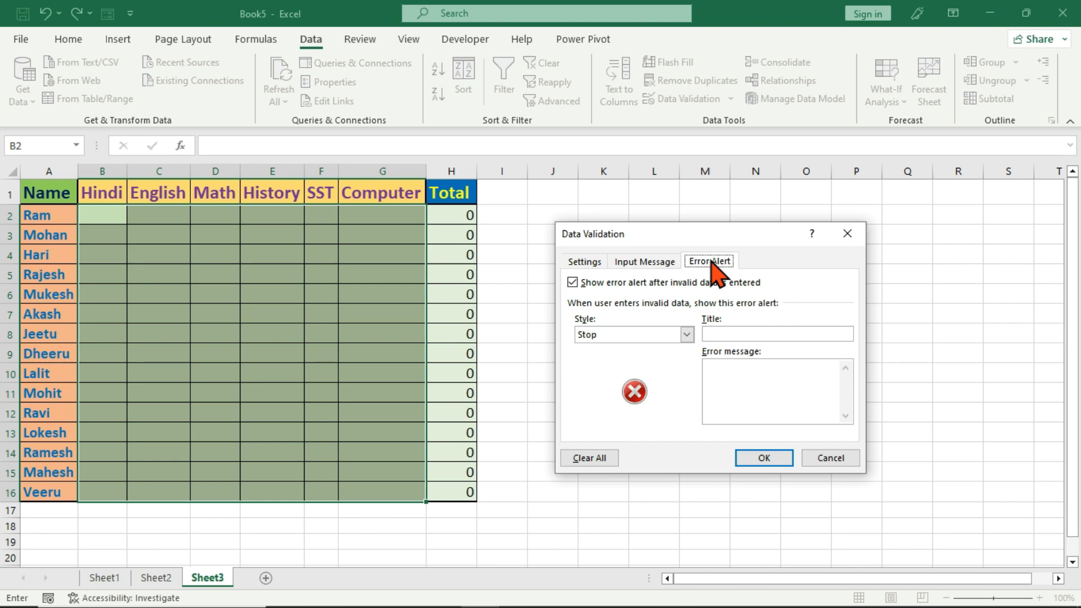
click(641, 261)
click(598, 262)
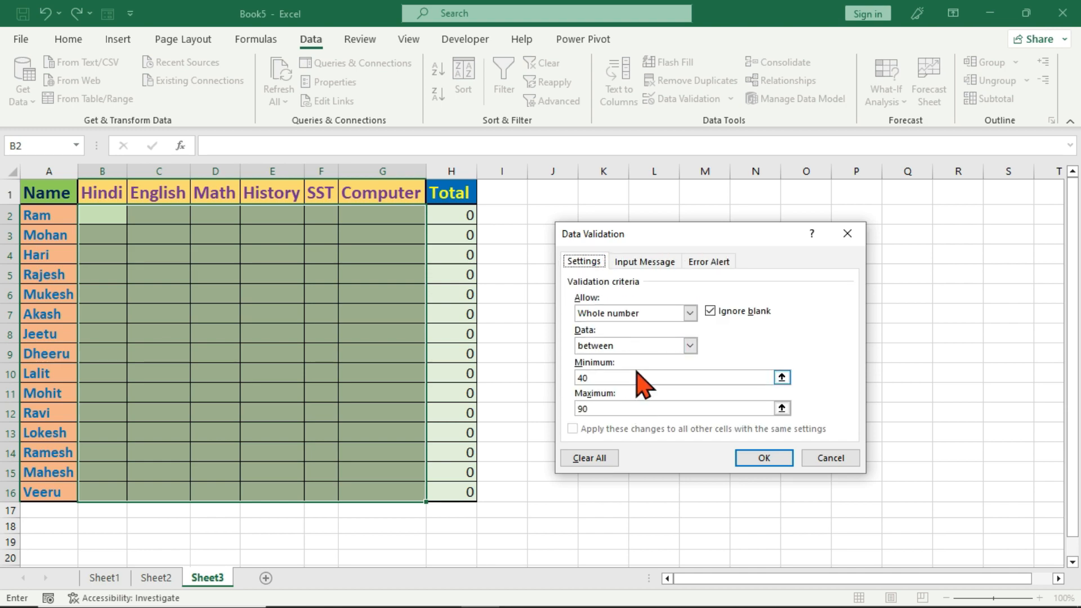
click(765, 458)
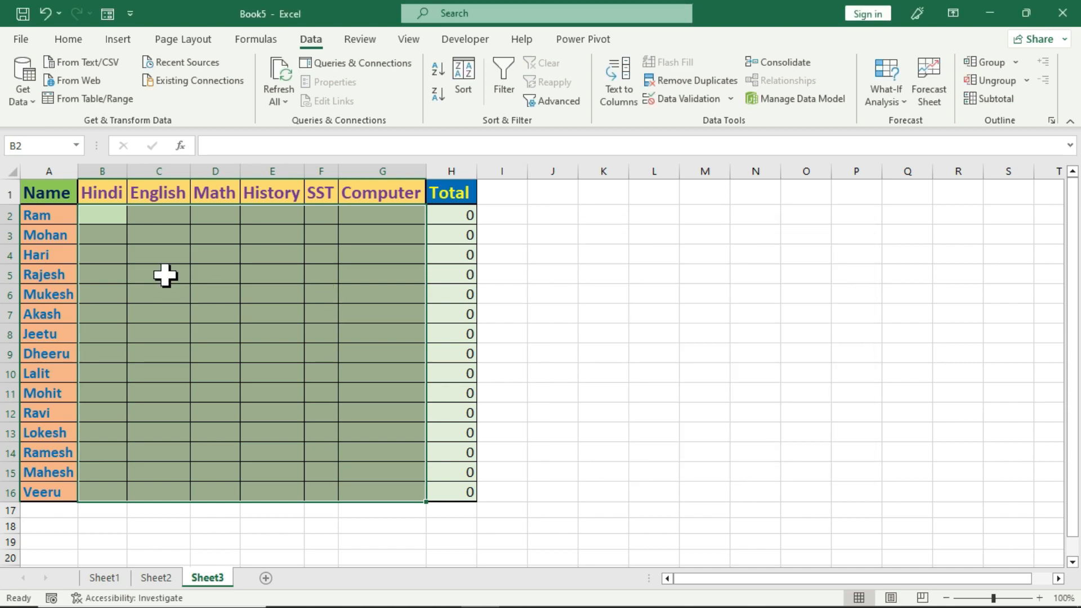
click(156, 246)
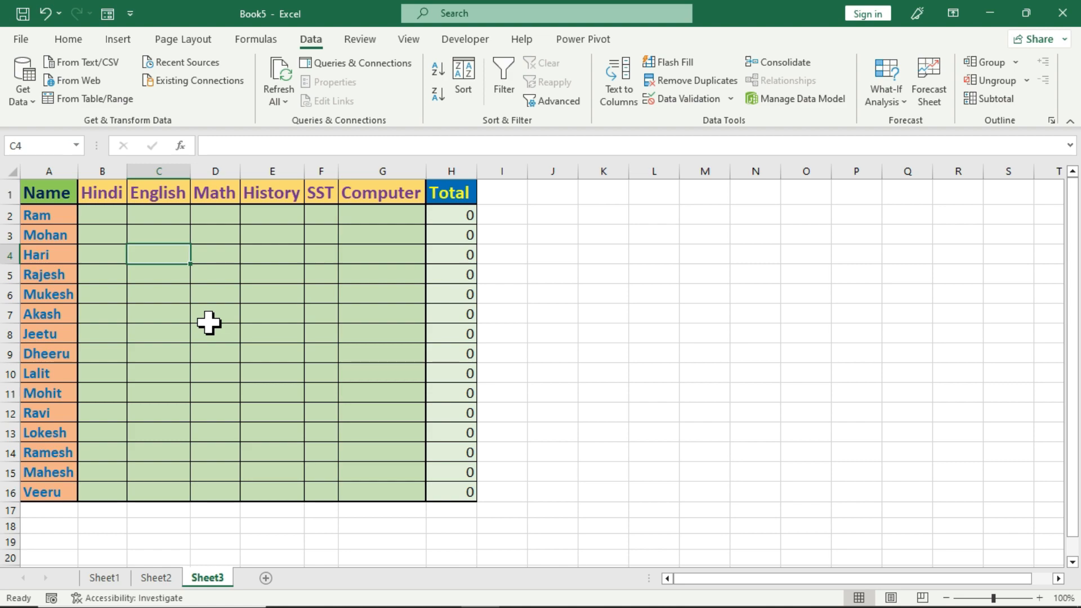
Step: Enter marks in row 2: 50 for Hindi, 60 for English and 80 for Math
click(104, 214)
text(50)
key(Tab)
text(60)
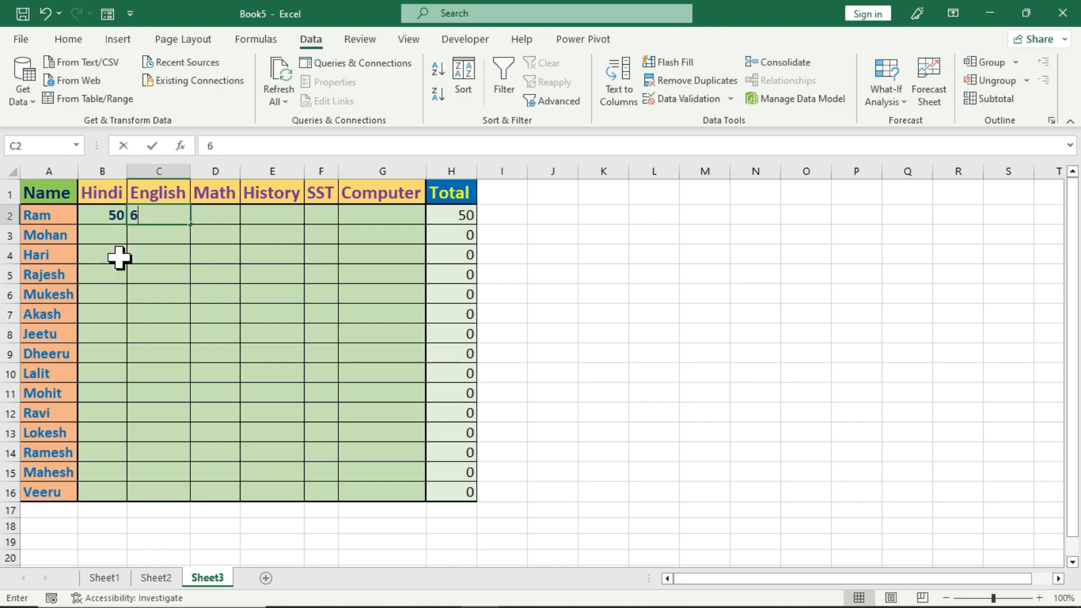
key(Tab)
text(80)
key(Tab)
Step: Try to enter 95 as the History mark in E2, retry it once and cancel the entry
text(95)
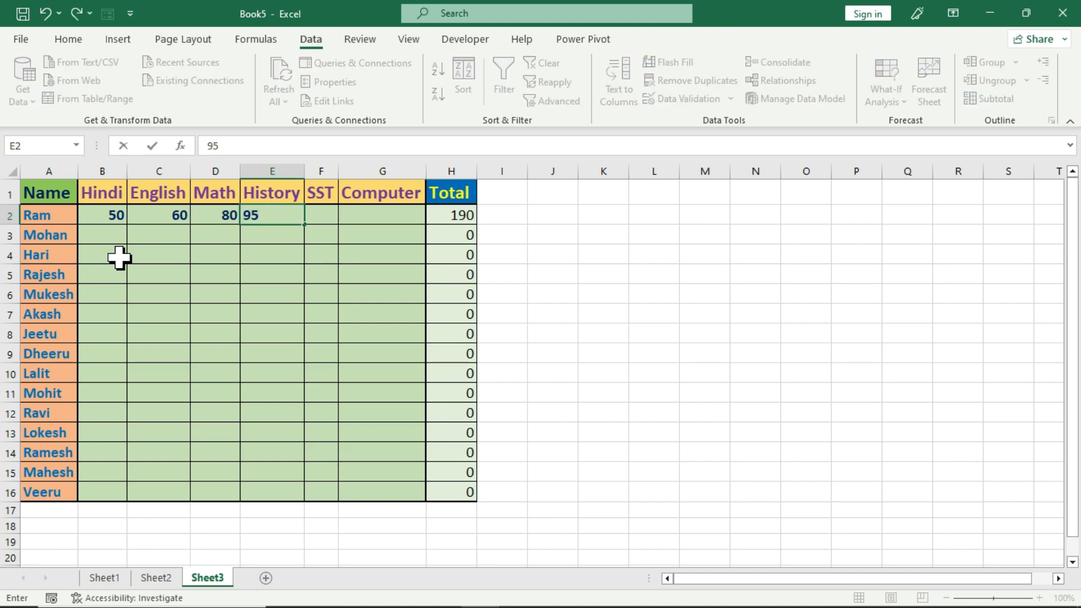
key(Tab)
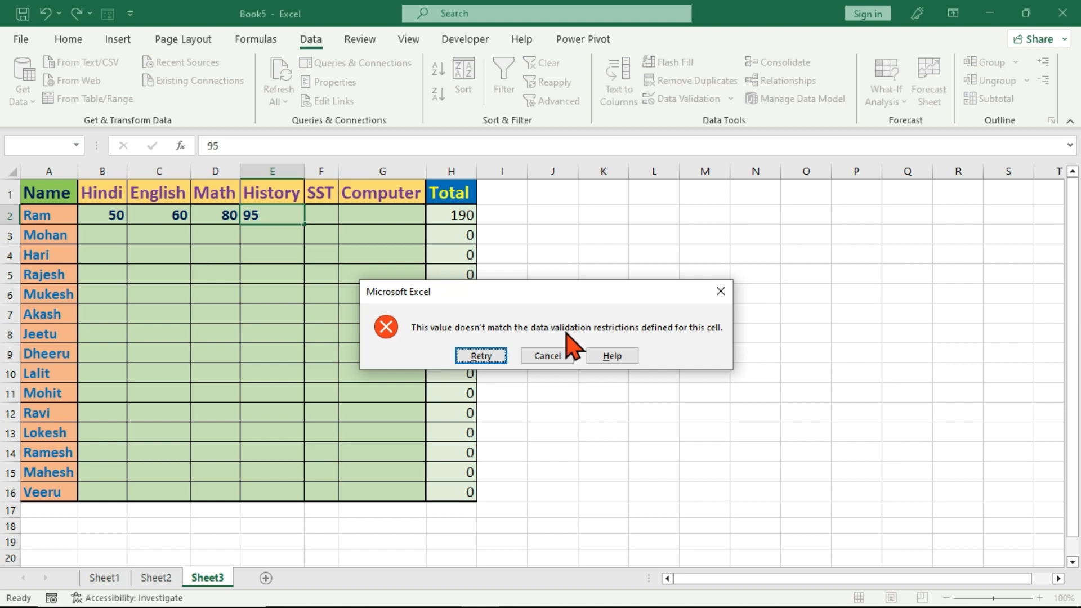
click(494, 355)
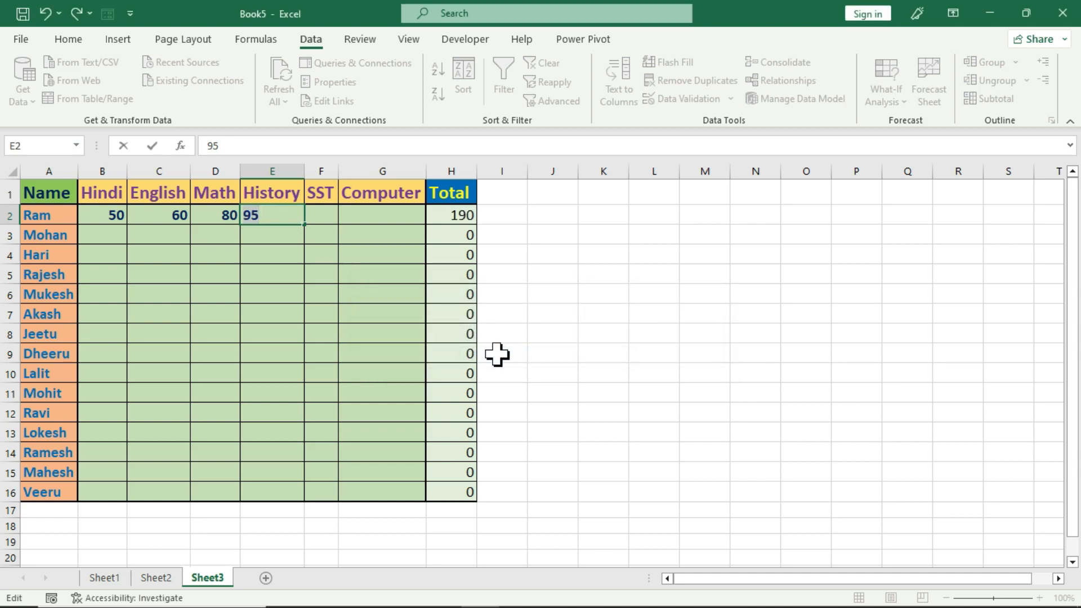
click(284, 235)
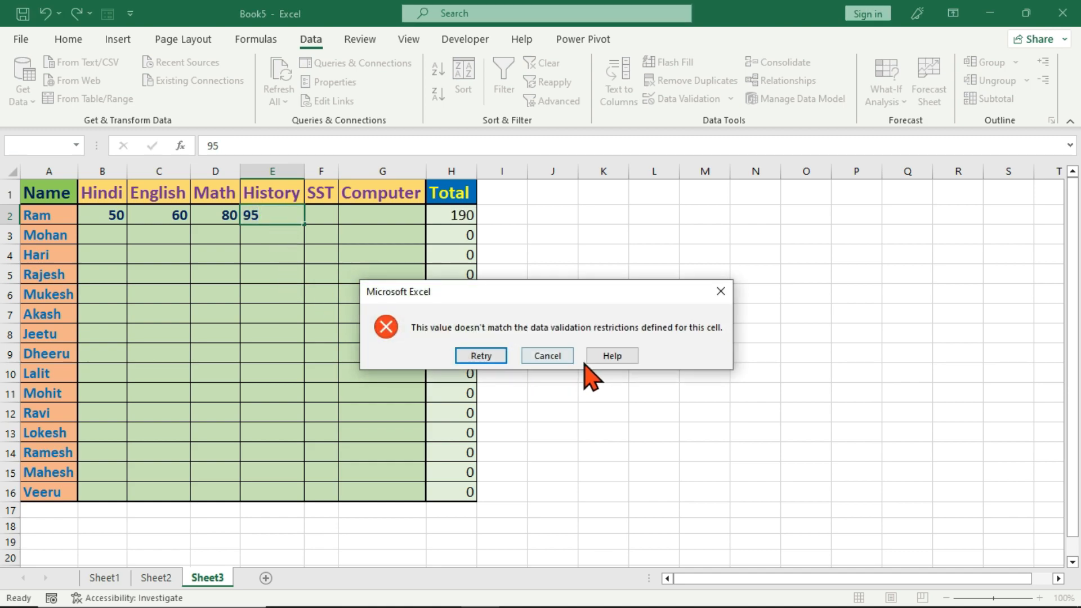
click(560, 357)
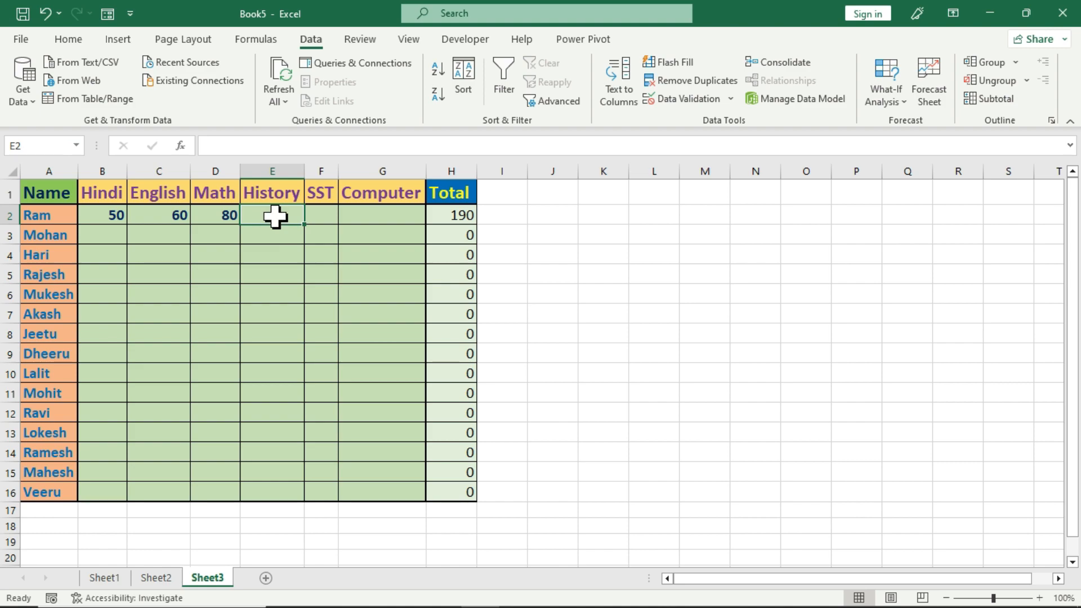
Step: Enter 65 for History and 78 for SST in row 2
text(65)
key(Return)
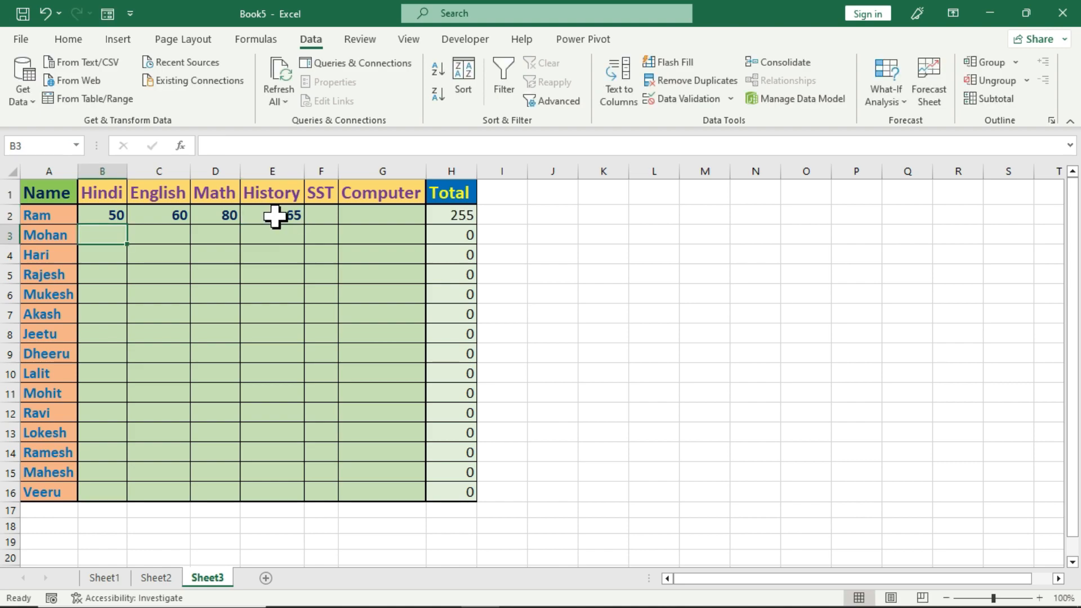
click(314, 220)
text(78)
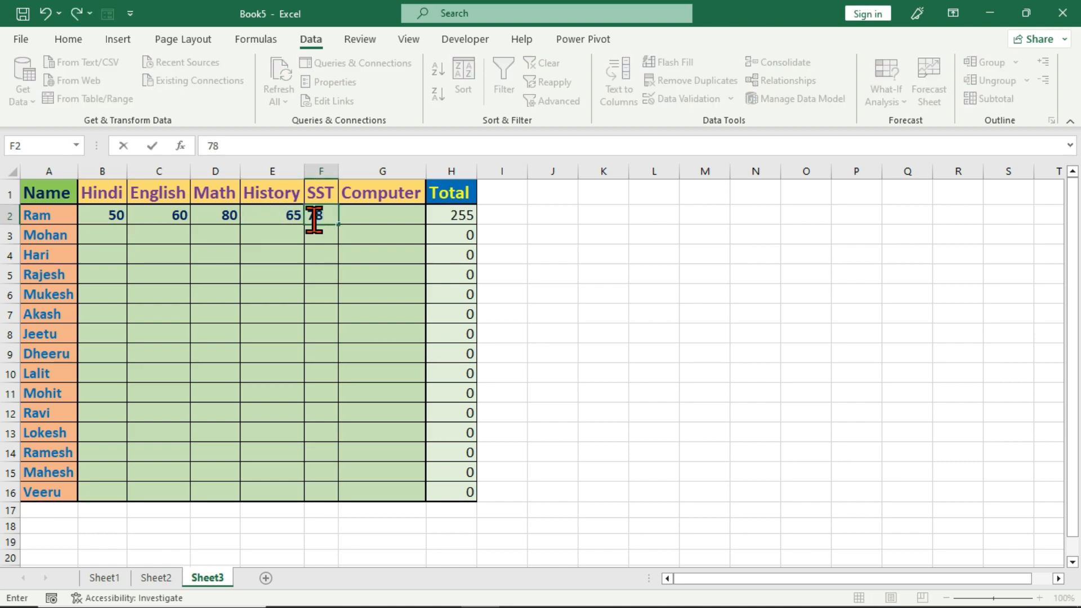
key(Tab)
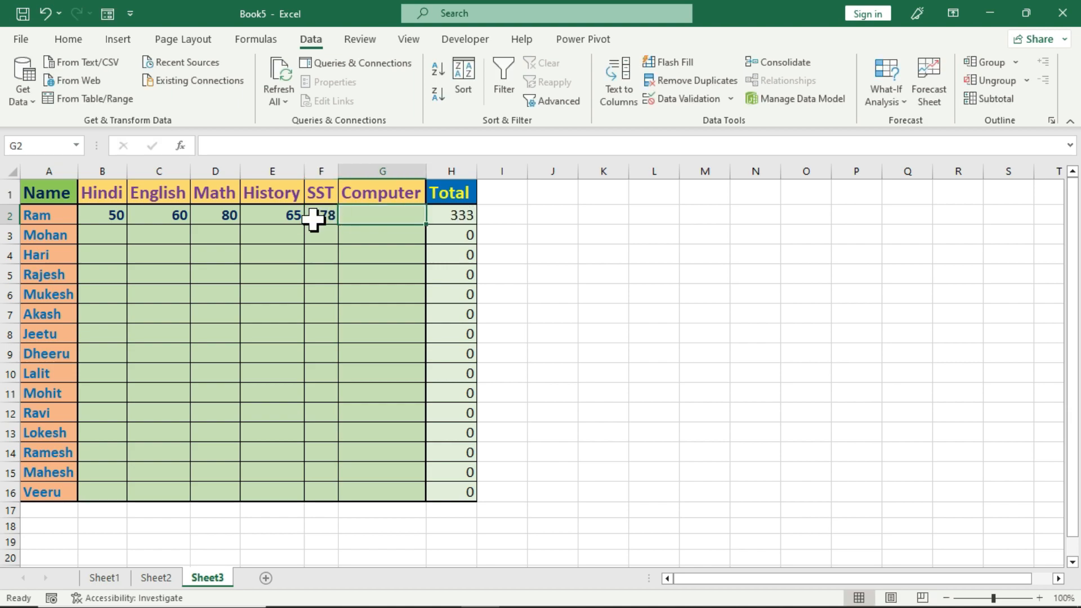
Step: Test 39 as the Computer mark in G2, cancel it and enter 85 instead
text(39)
key(Tab)
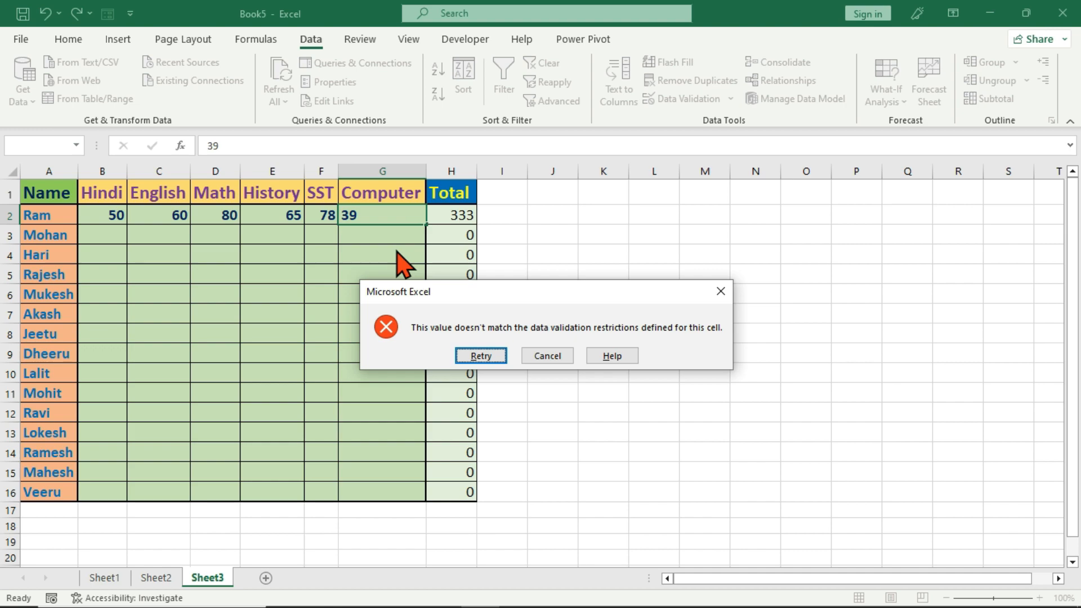
key(Escape)
text(85)
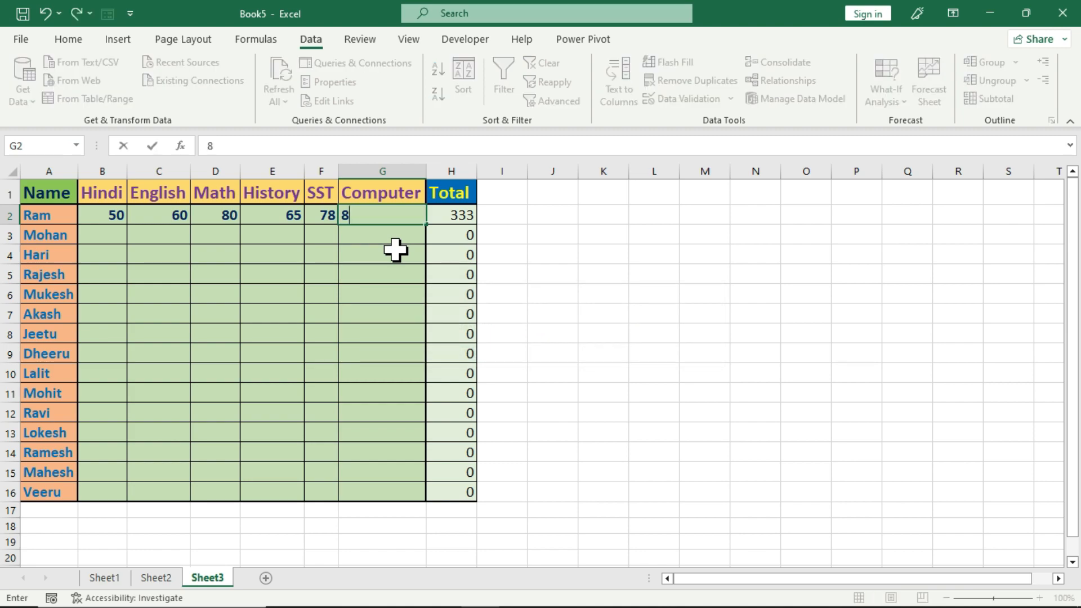
key(Return)
Step: Enter 75 for Hindi and 85 for English in row 3
key(Left)
key(Left)
key(Left)
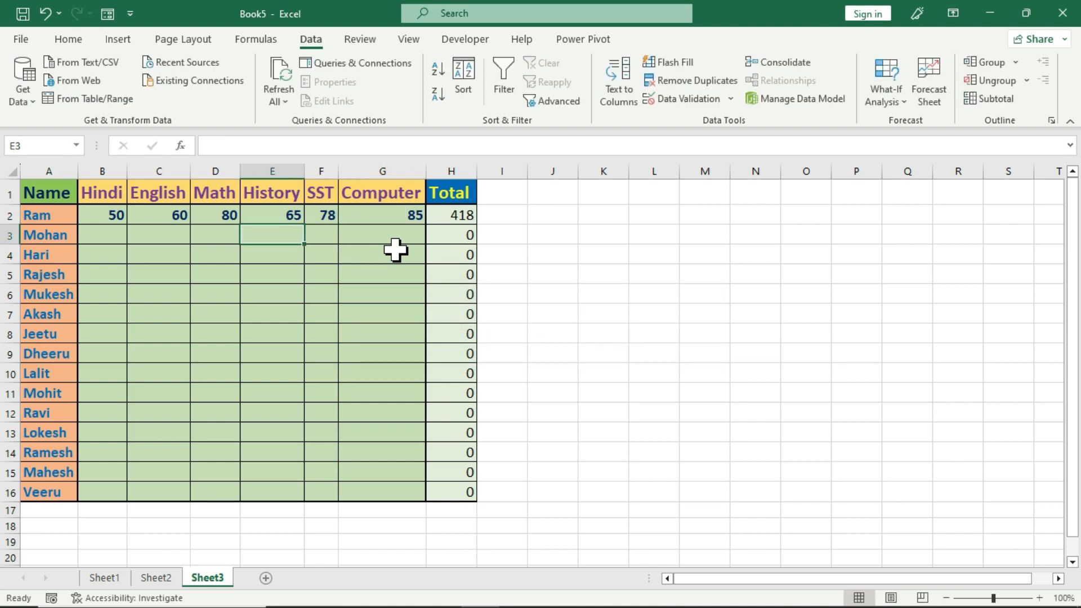
key(Left)
text(75)
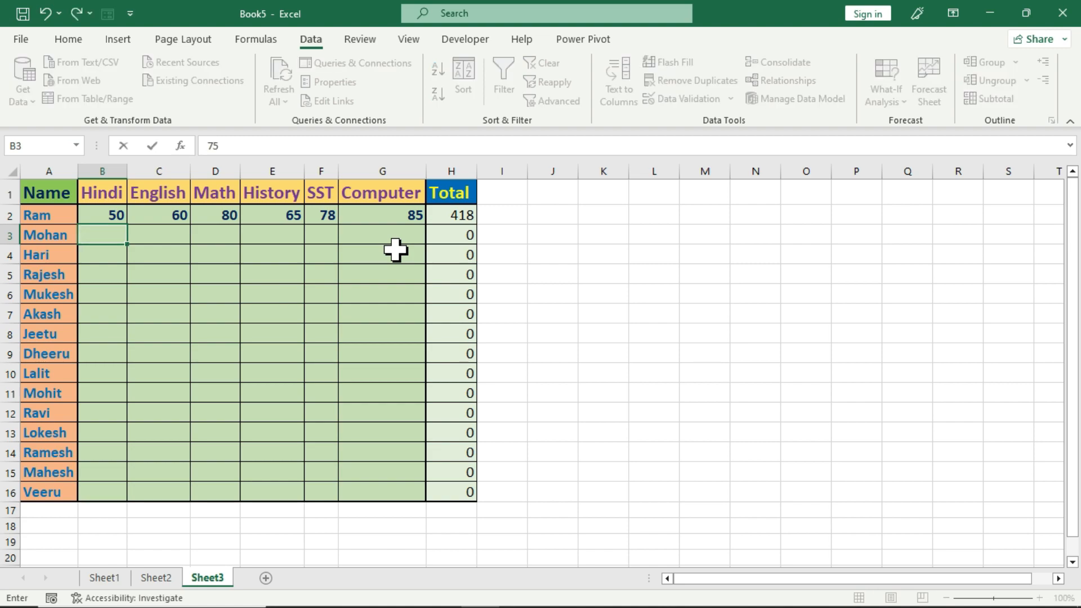
key(Tab)
text(85)
key(Tab)
Step: Test 9 as the Math mark in D3, cancel it and enter 85 instead
text(9)
key(Tab)
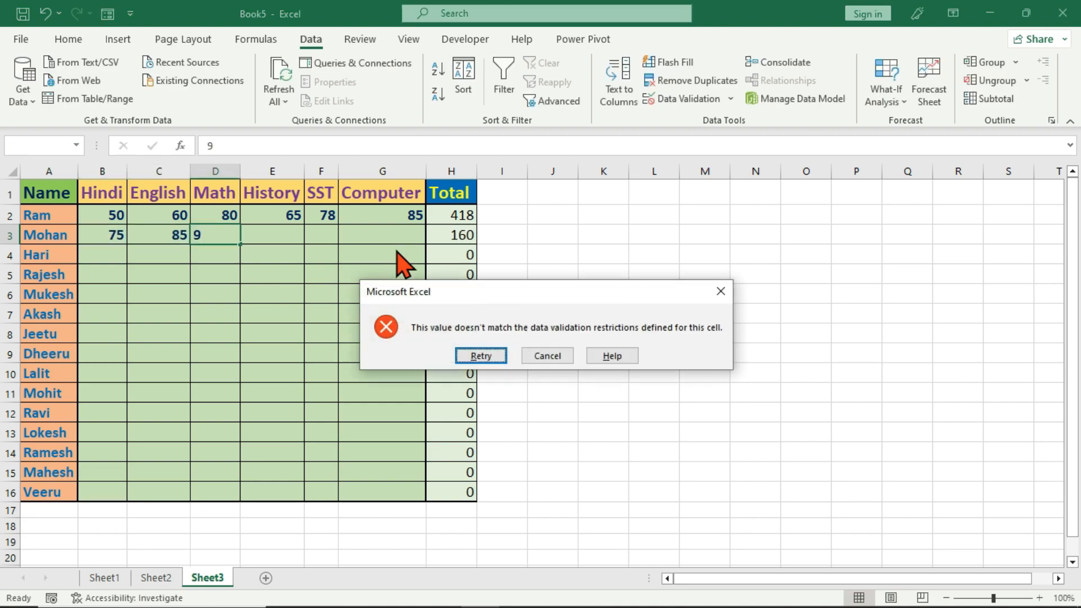
key(Escape)
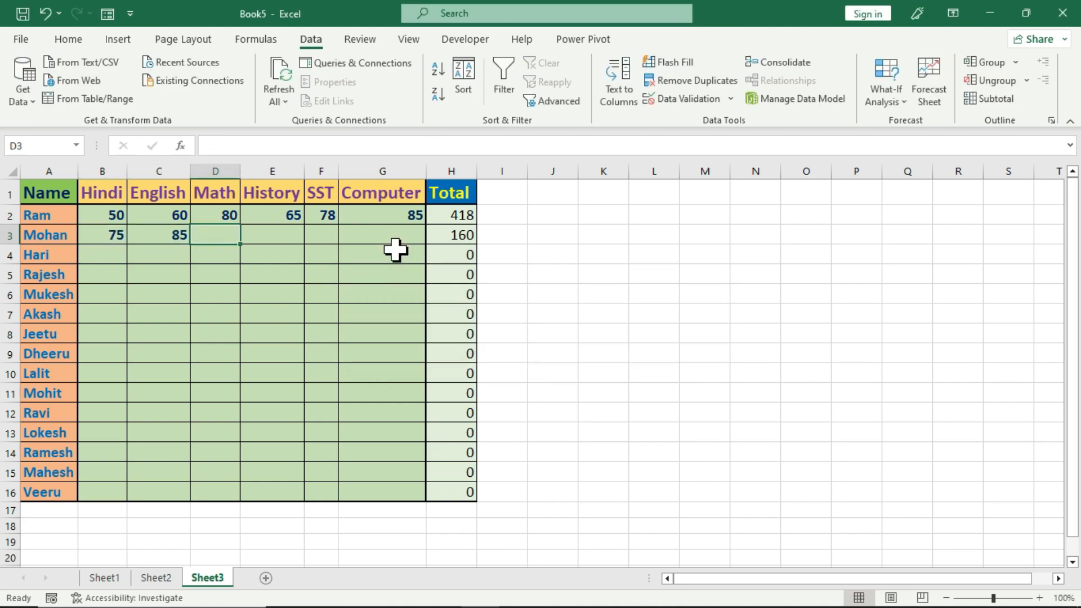
text(85)
key(Tab)
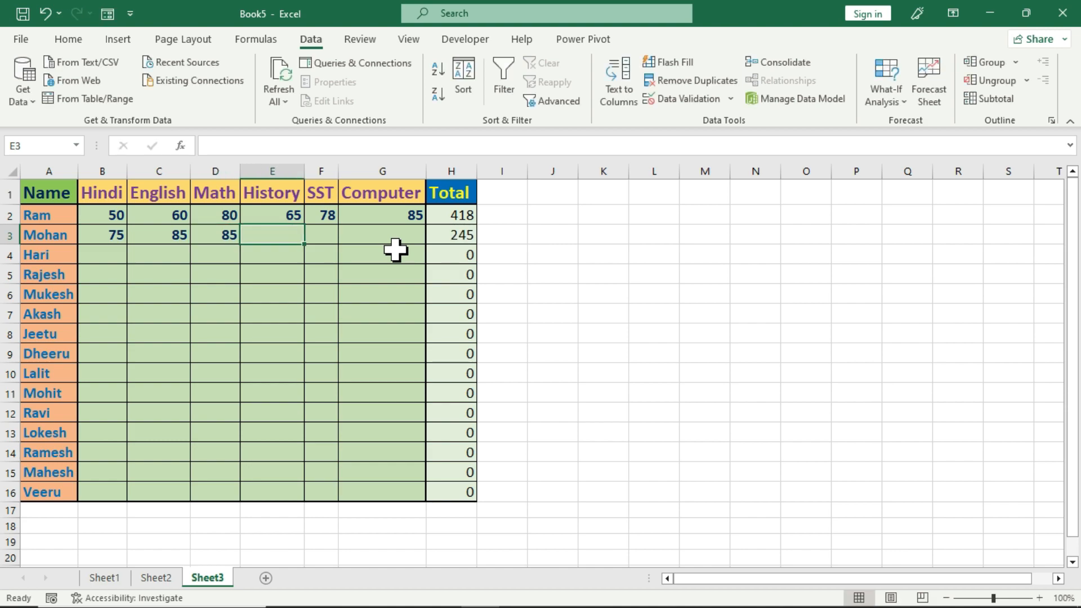
Step: Try to enter 91 as the History mark in E3 and cancel the entry
text(91)
key(Tab)
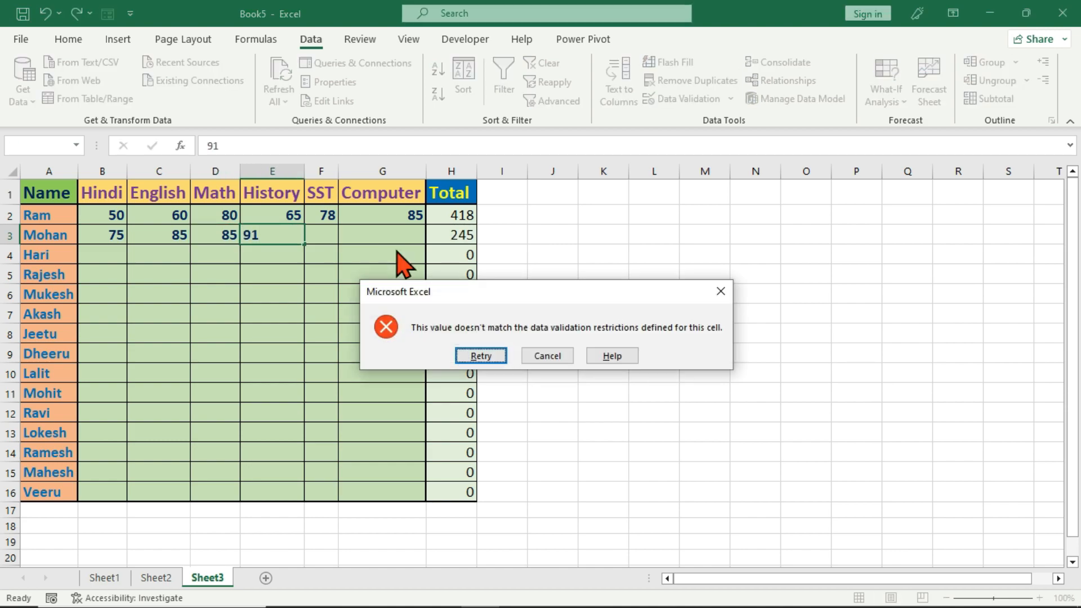
key(Return)
key(Escape)
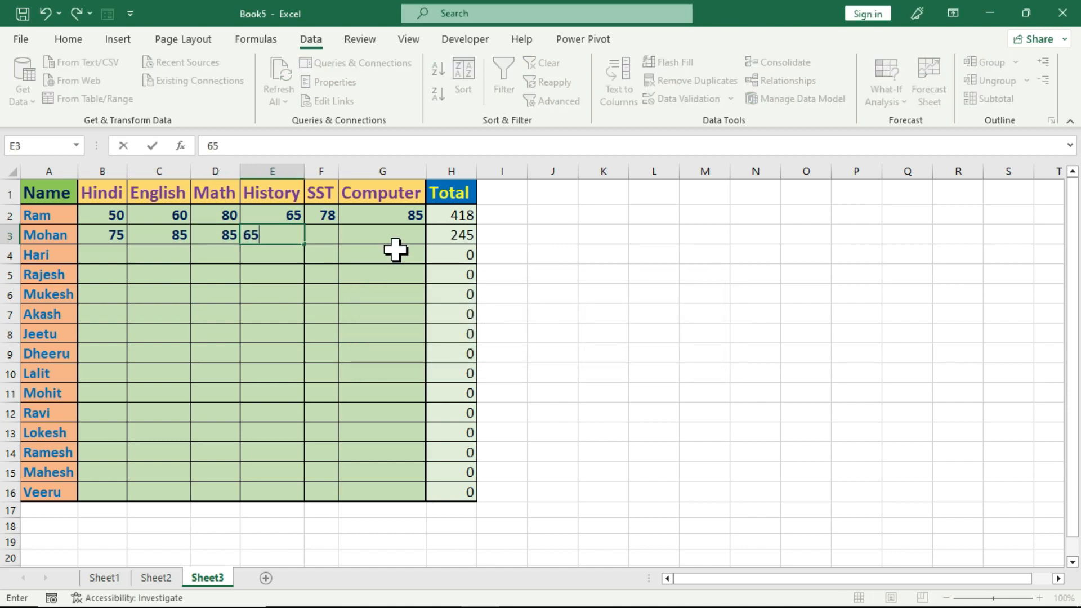
Step: Enter 56 for SST and 87 for Computer in row 3
key(Tab)
text(56)
key(Tab)
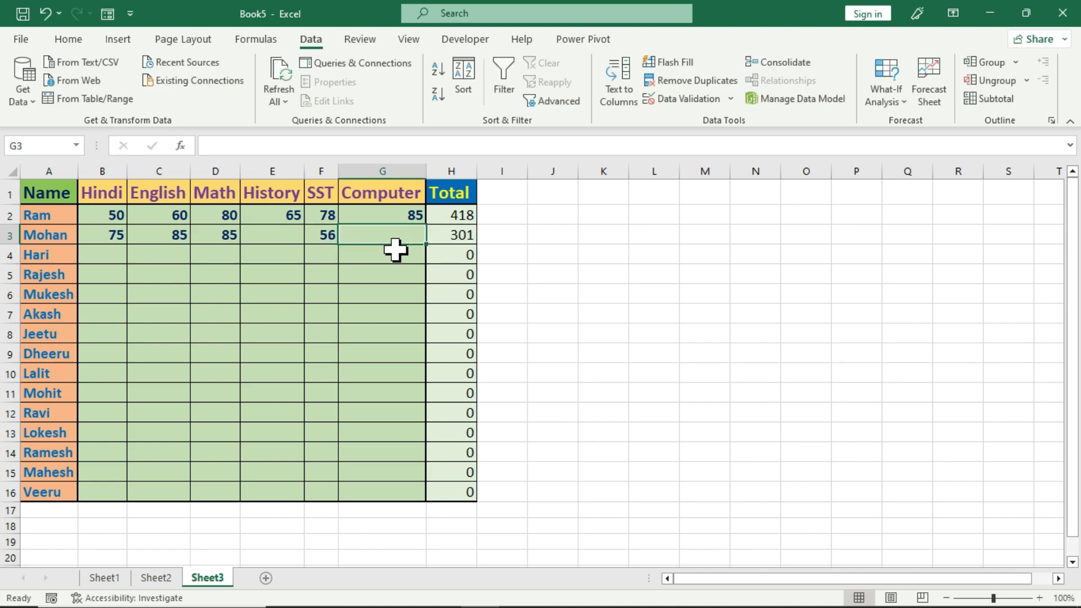
text(87)
key(Left)
Step: Fill in the empty History mark in E3 with 54
key(Left)
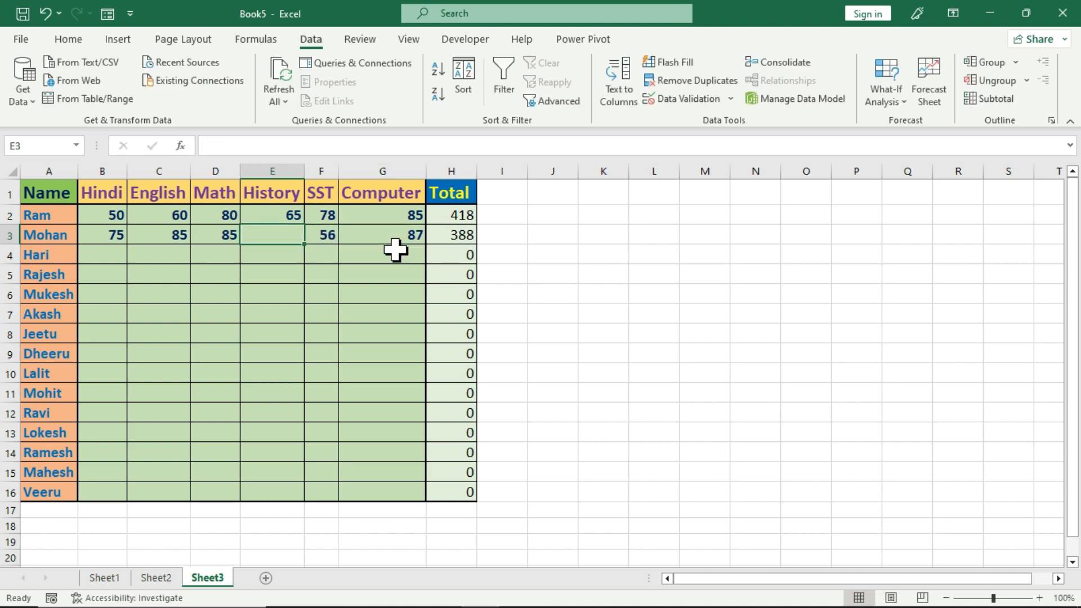
text(54)
key(Tab)
click(381, 294)
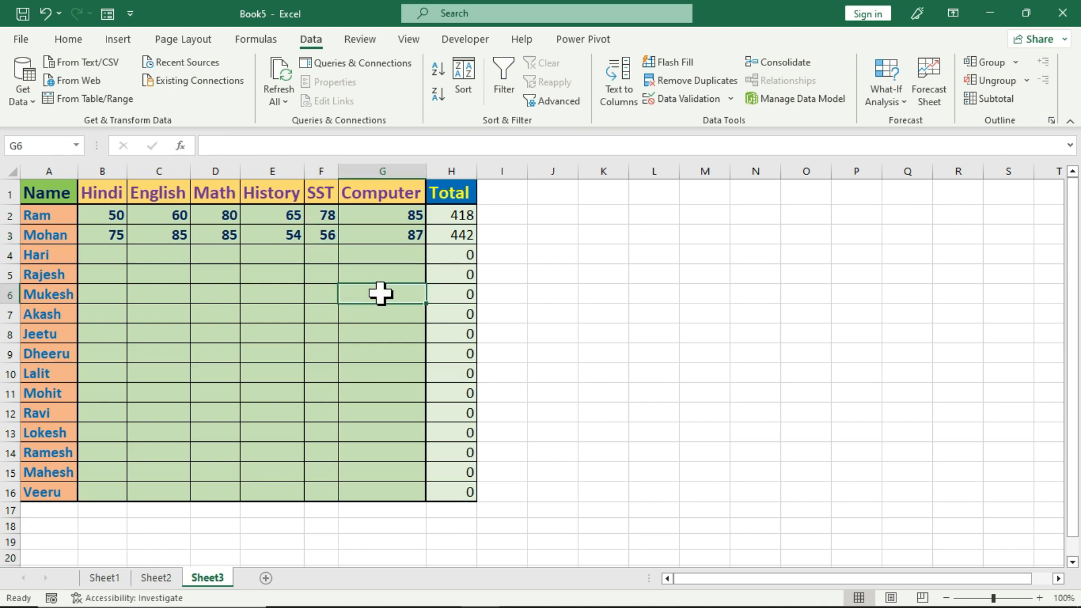
Step: Give the data validation of B2:G16 an input message titled "Hello!" with the text "Plz. Input Marks"
drag(102, 218, 363, 491)
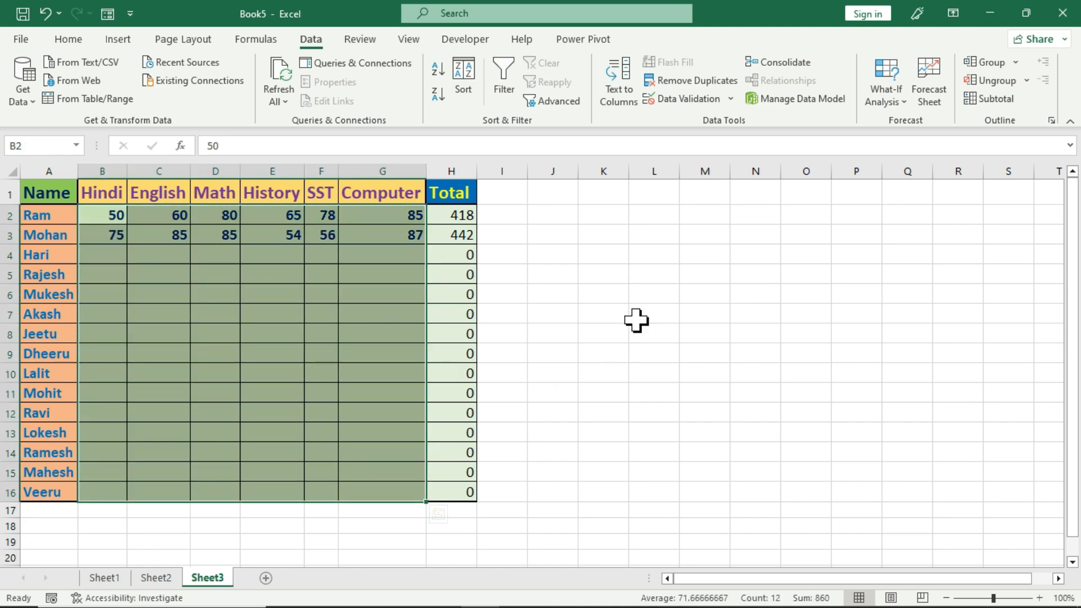
click(690, 100)
click(664, 264)
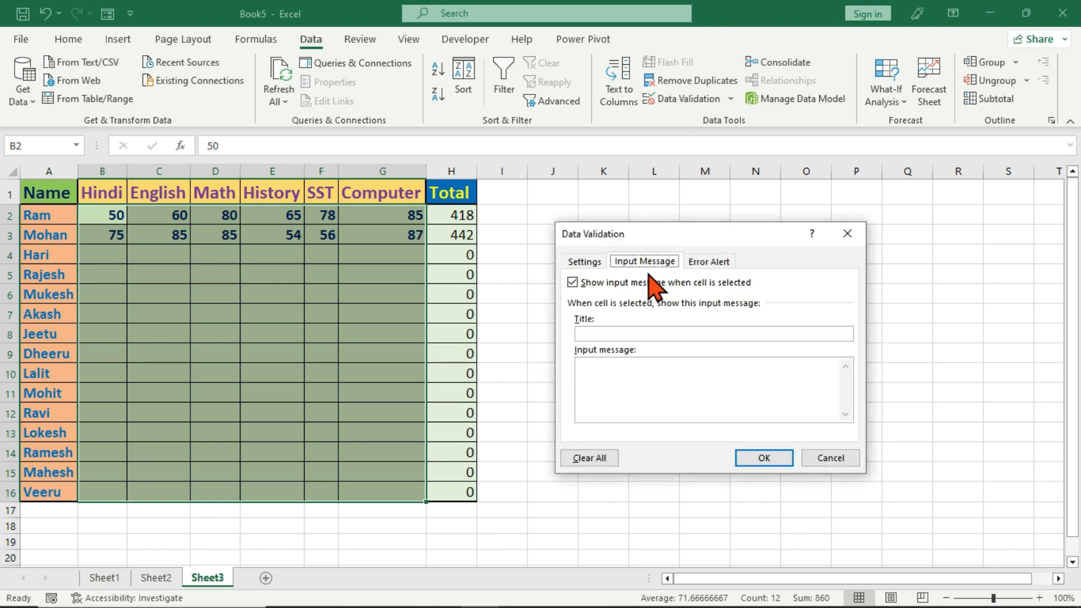
click(623, 335)
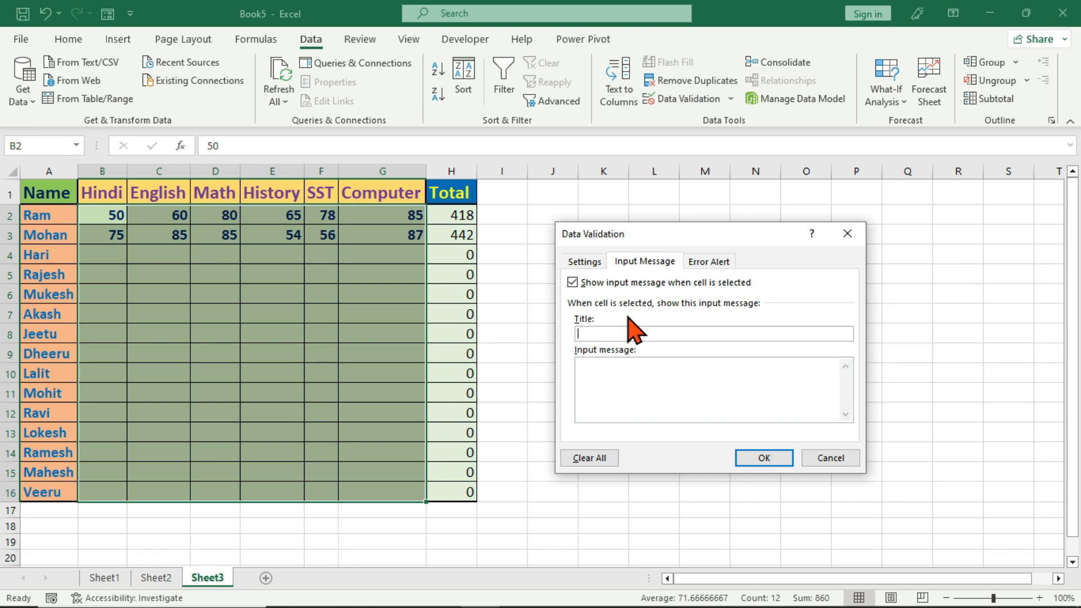
text(Hello!)
click(582, 373)
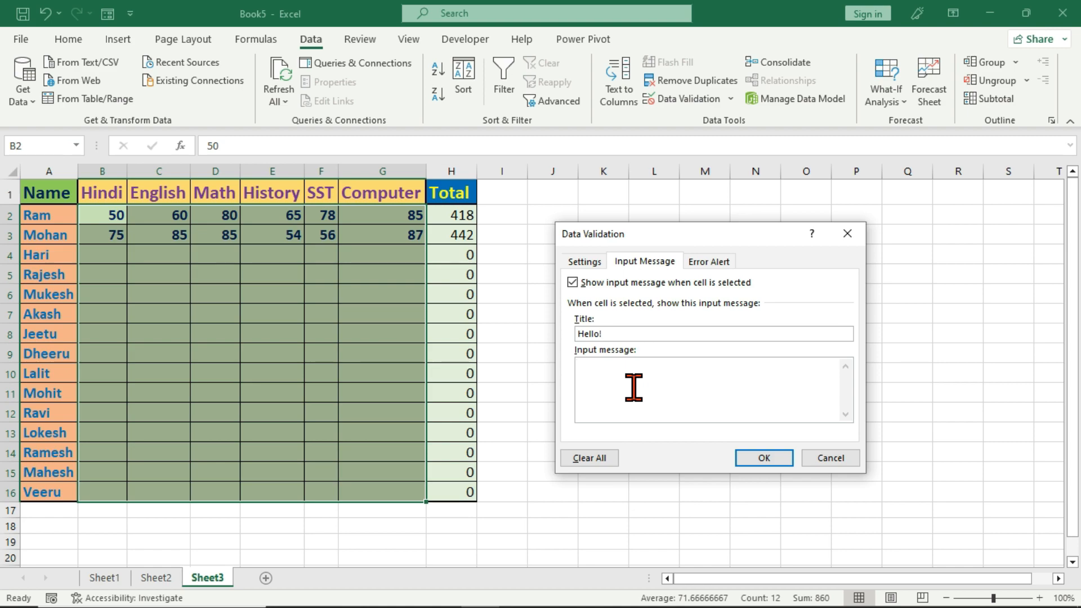
text(Input Marks)
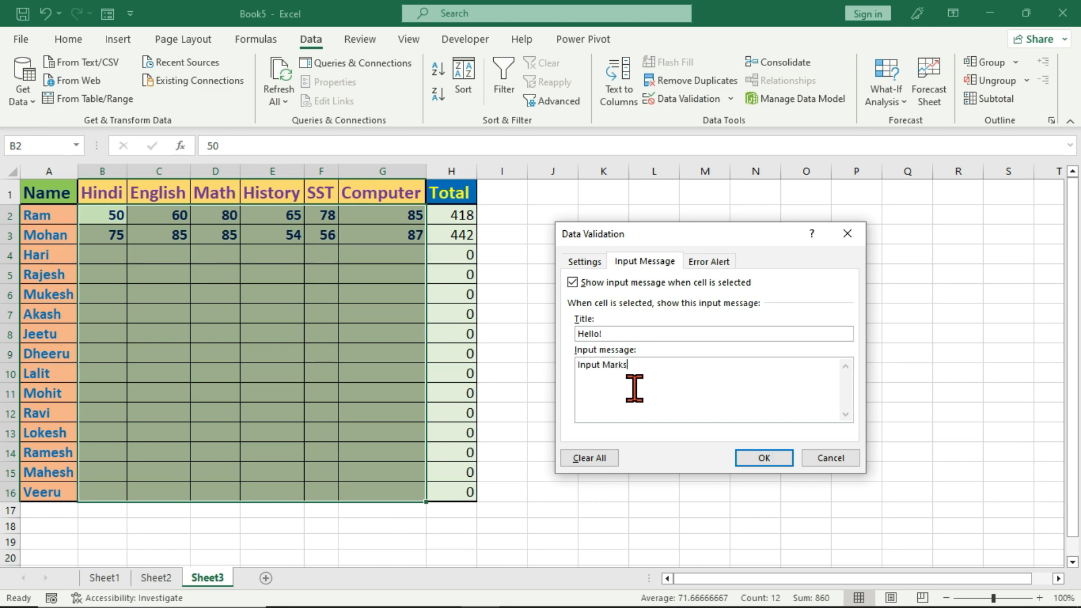
key(Home)
text(Plz.)
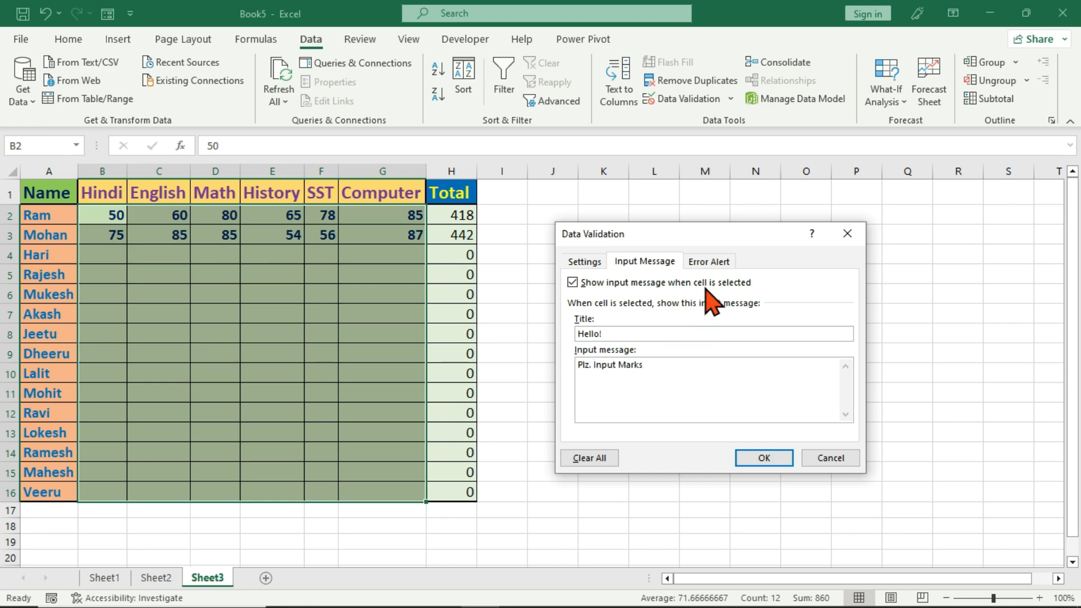
Step: Set the validation's error alert title to "Wrong" and its error message to "Plz Input marks Between 40 -90"
click(711, 262)
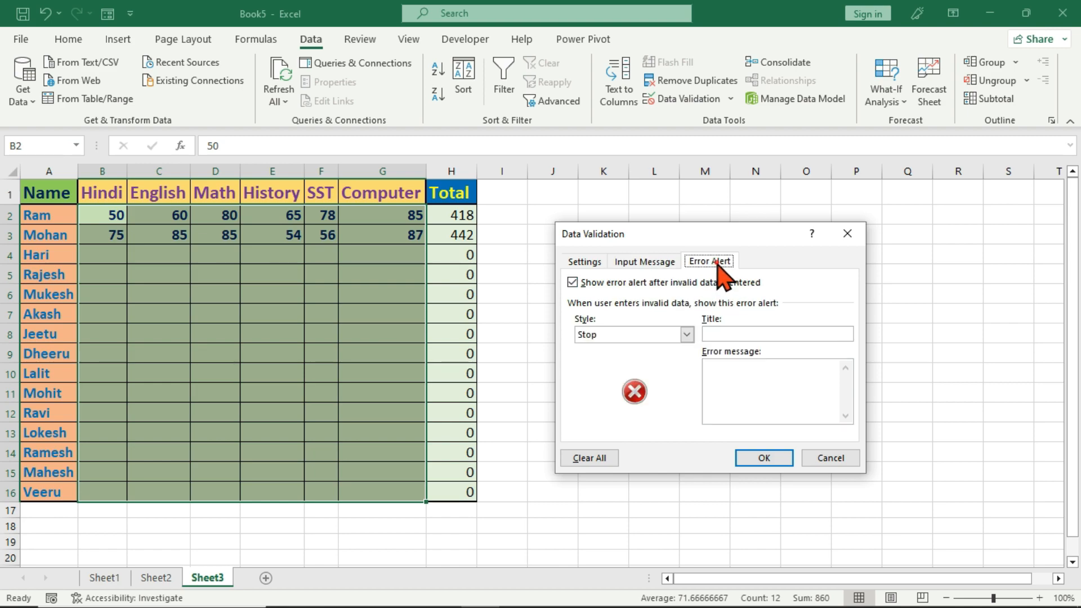
click(731, 333)
text(Wrong)
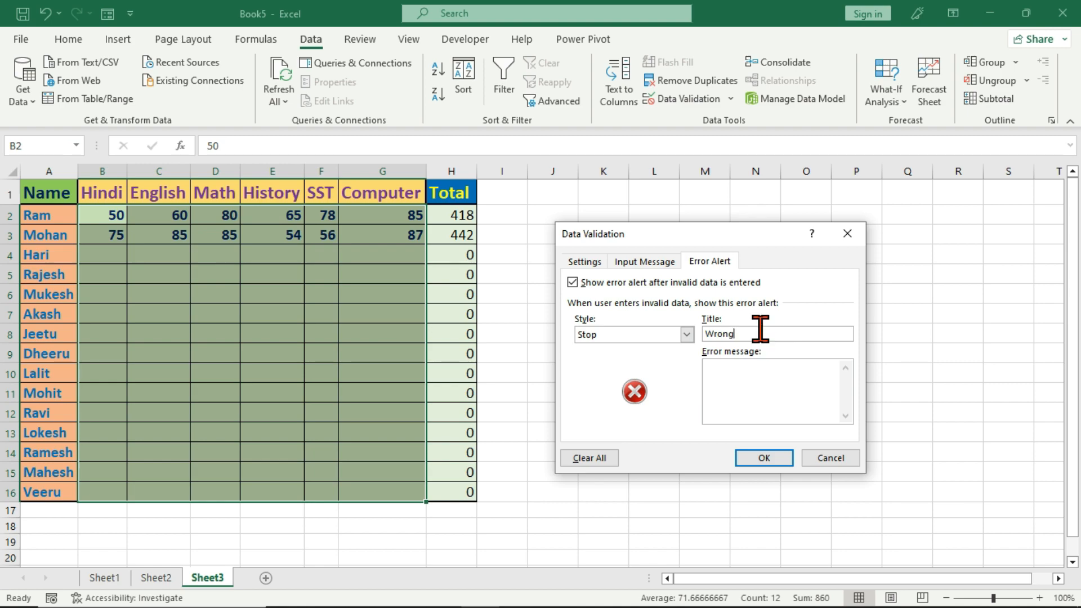
click(749, 372)
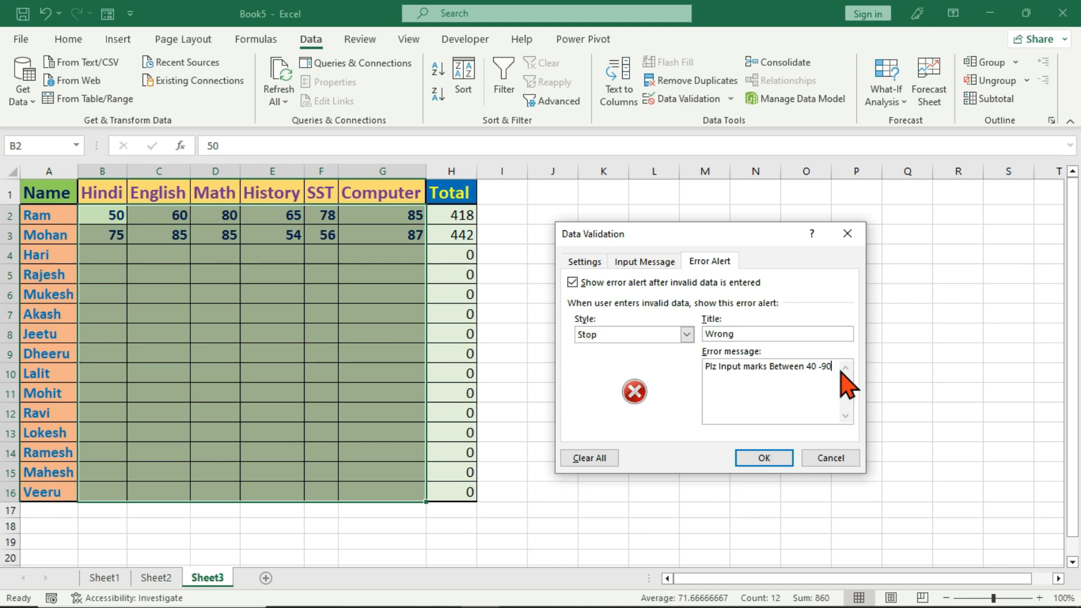
Step: Apply the validation messages, and enter the Hindi marks 50 in B4 and 45 in B5
click(762, 456)
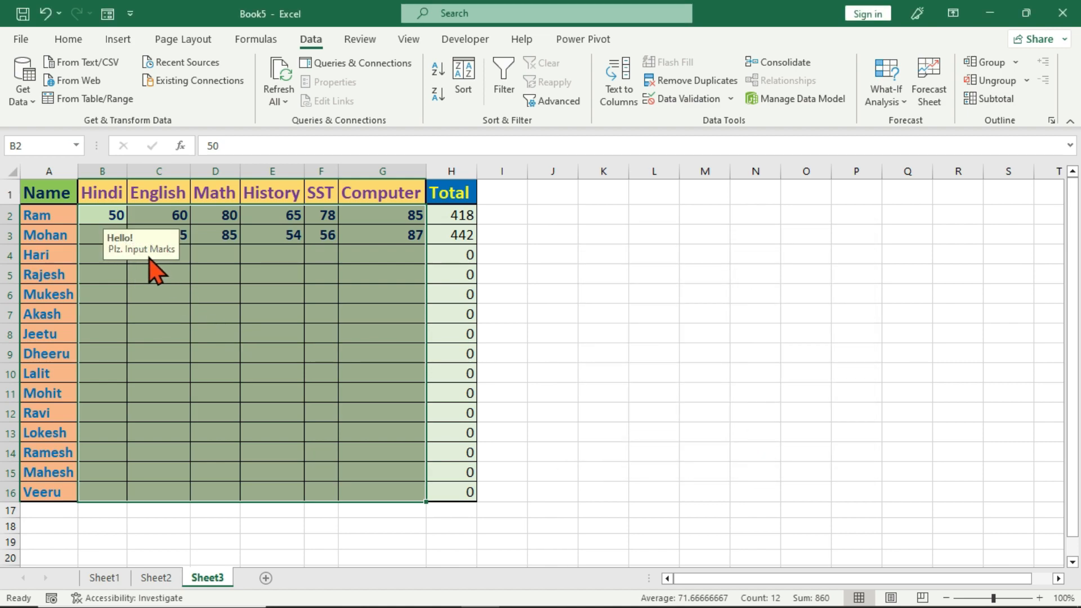
click(106, 269)
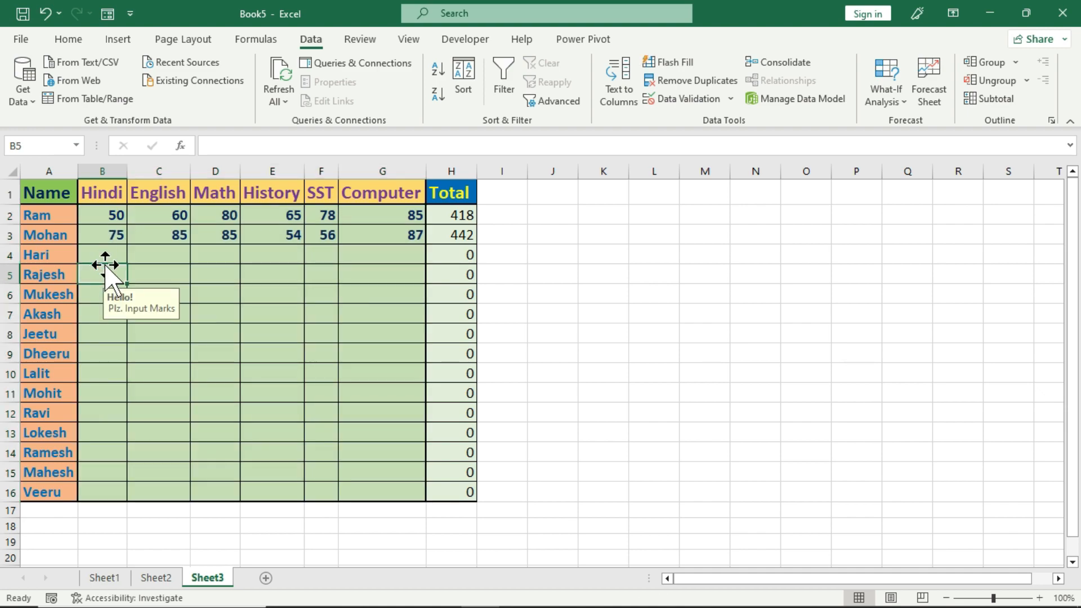
click(113, 256)
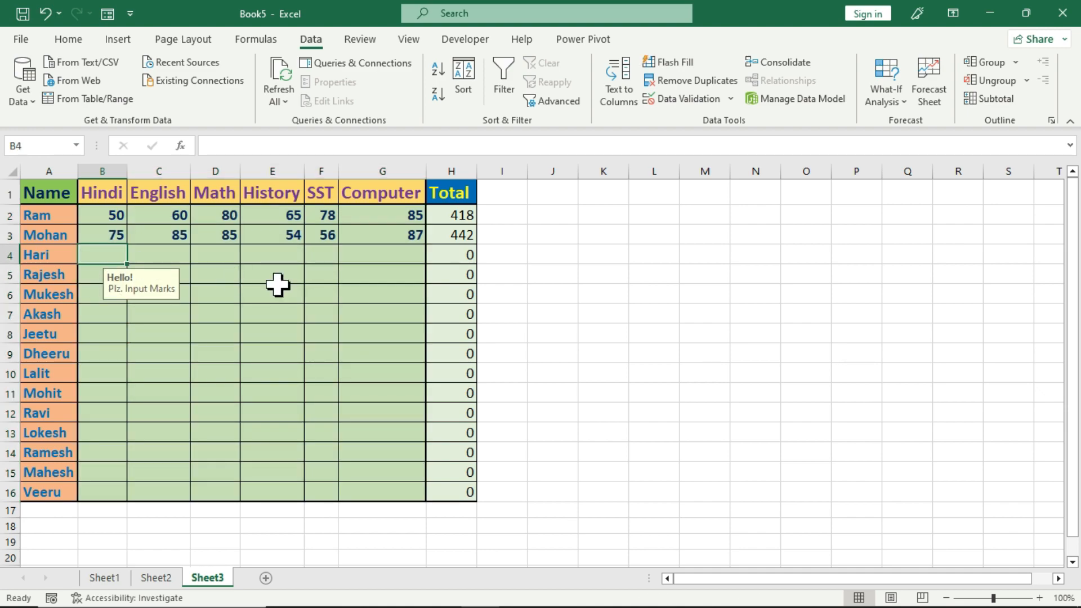
text(50)
key(Return)
text(45)
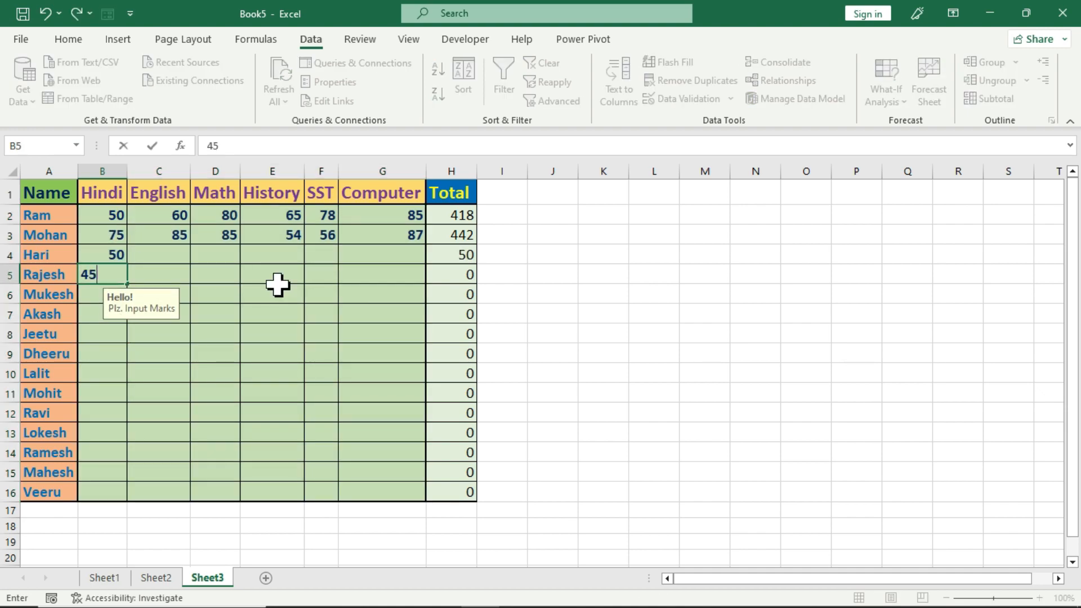
key(Return)
Step: Try to enter 39 as the Hindi mark in B6 to test the validation limit
text(39)
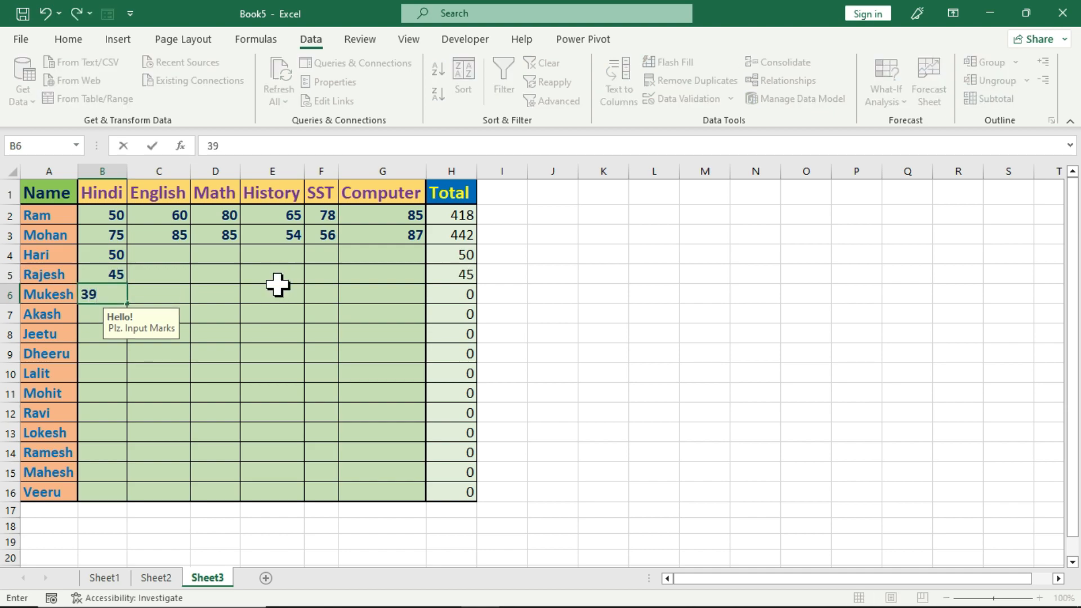
key(Return)
drag(429, 303, 386, 362)
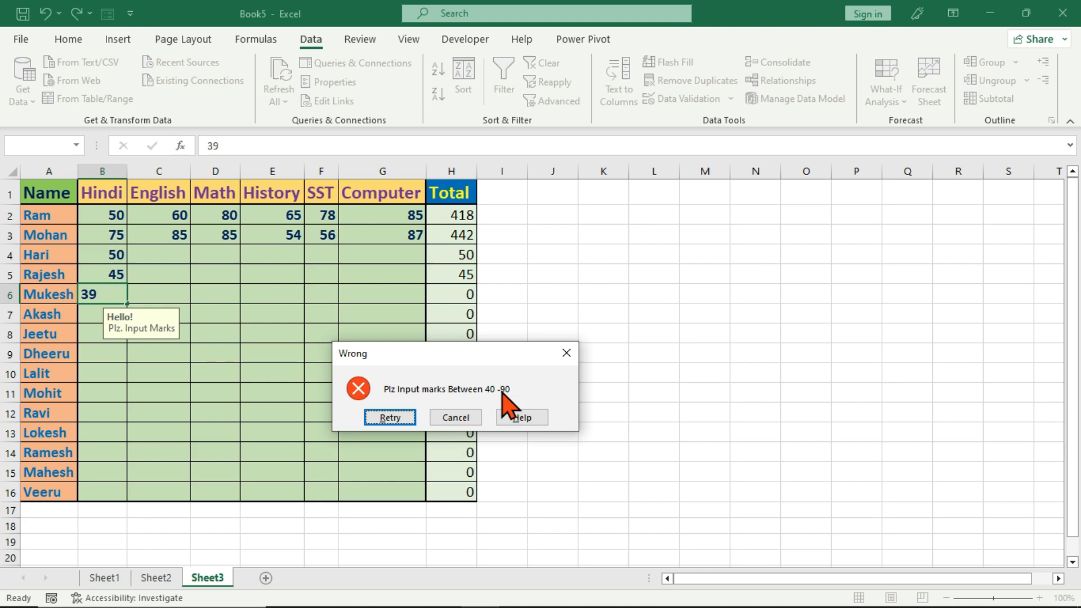
key(Escape)
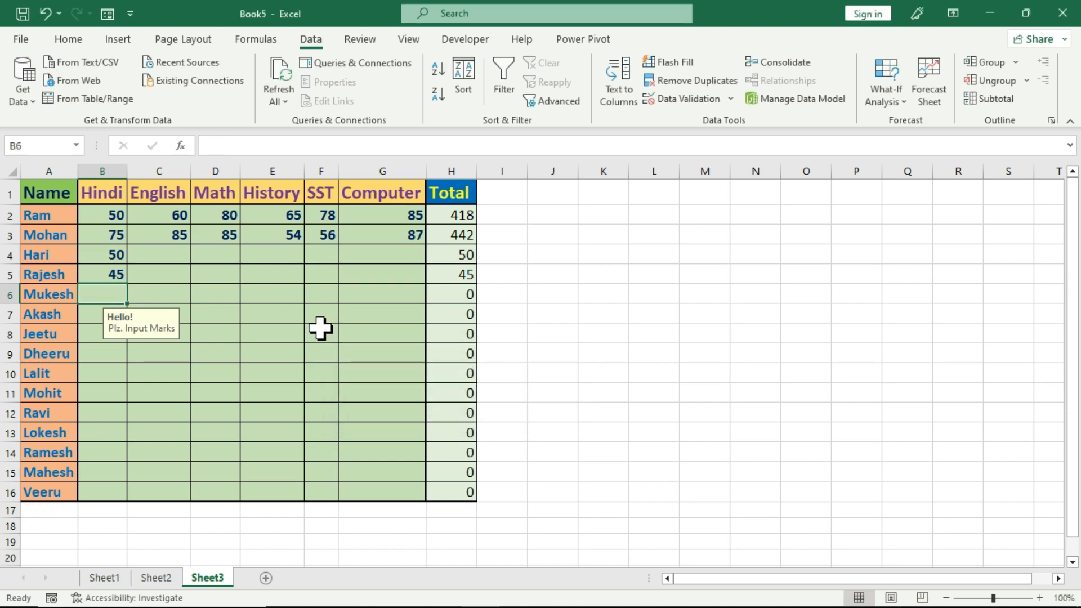
Step: Clear all data validation settings from the marks range B2:G16
click(321, 332)
click(104, 220)
drag(104, 220, 382, 485)
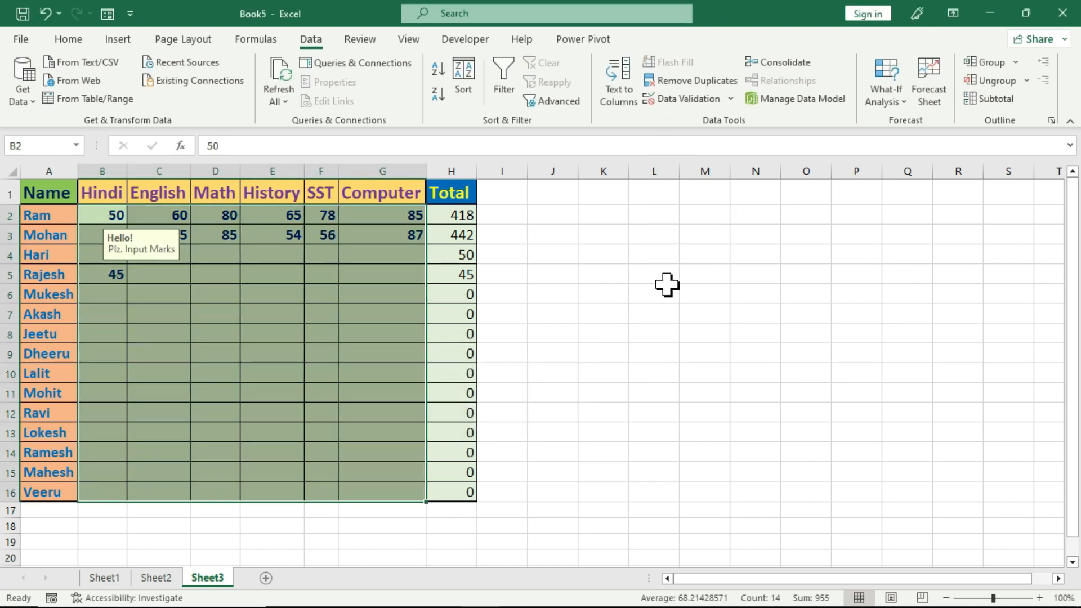
click(673, 106)
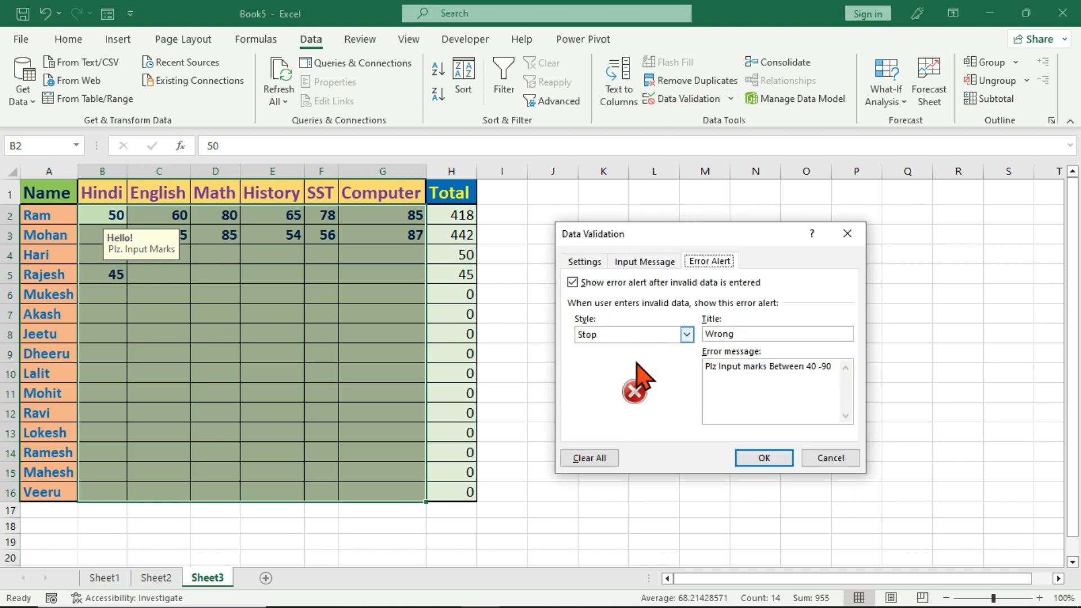
click(602, 456)
click(766, 458)
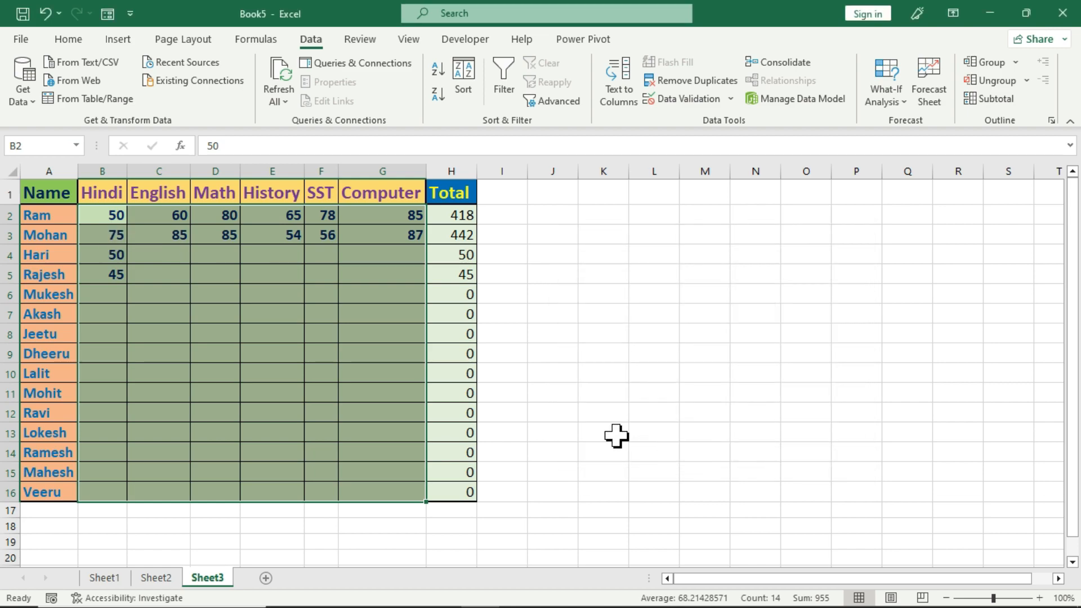
click(314, 350)
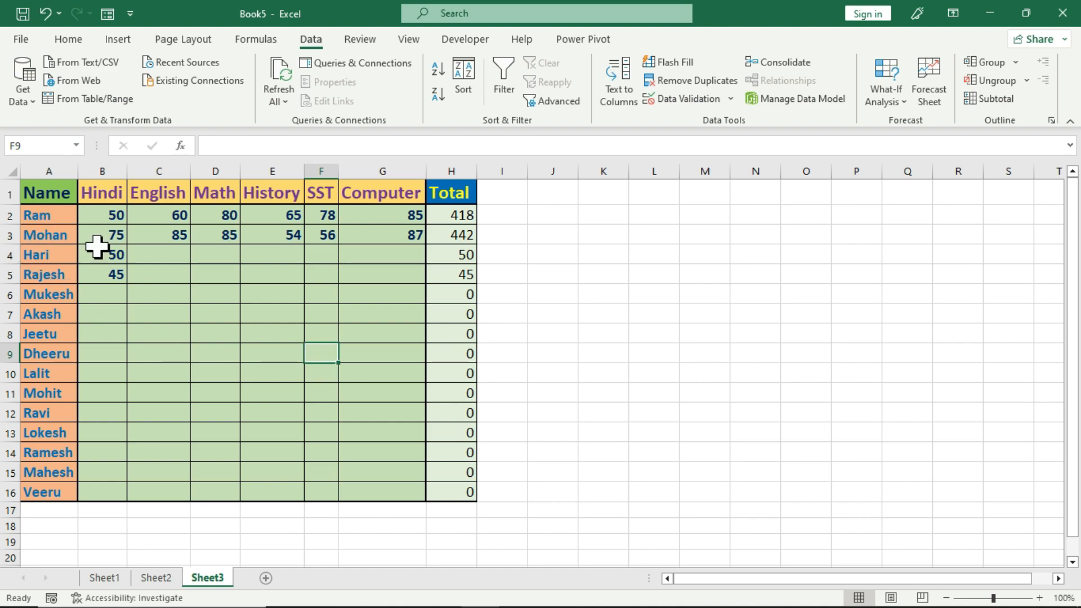
Step: Add a list data validation to cell K3 with the names in A2:A16 as its source
drag(608, 231, 630, 437)
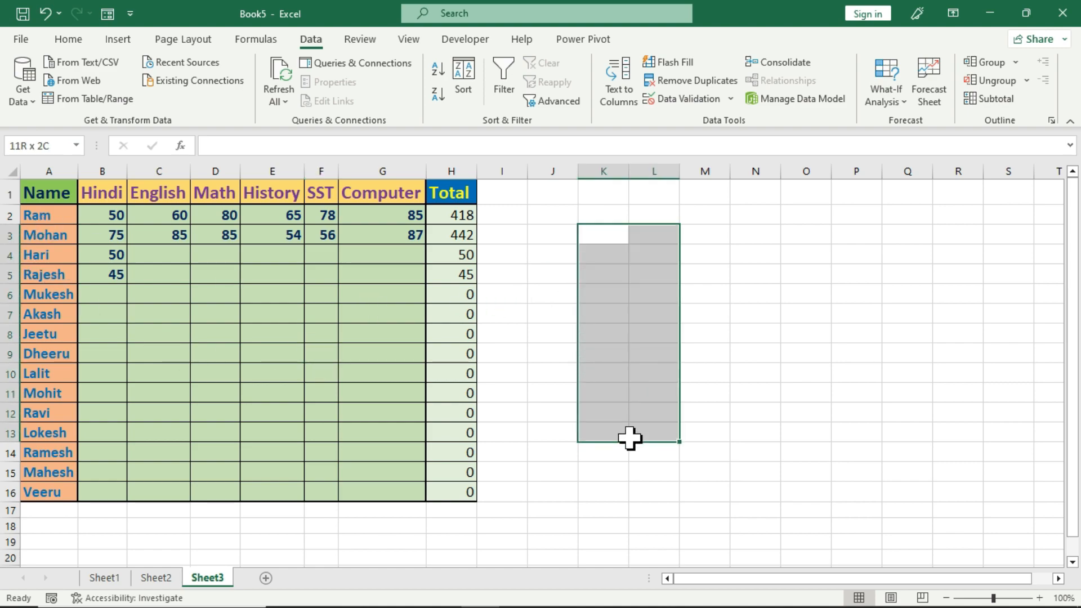
click(584, 236)
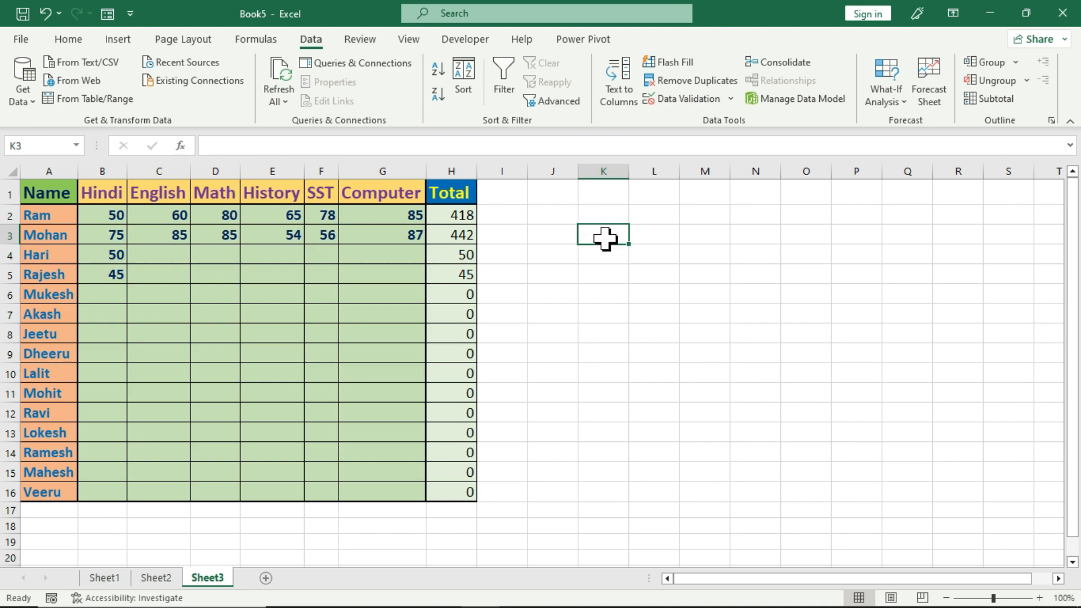
click(680, 105)
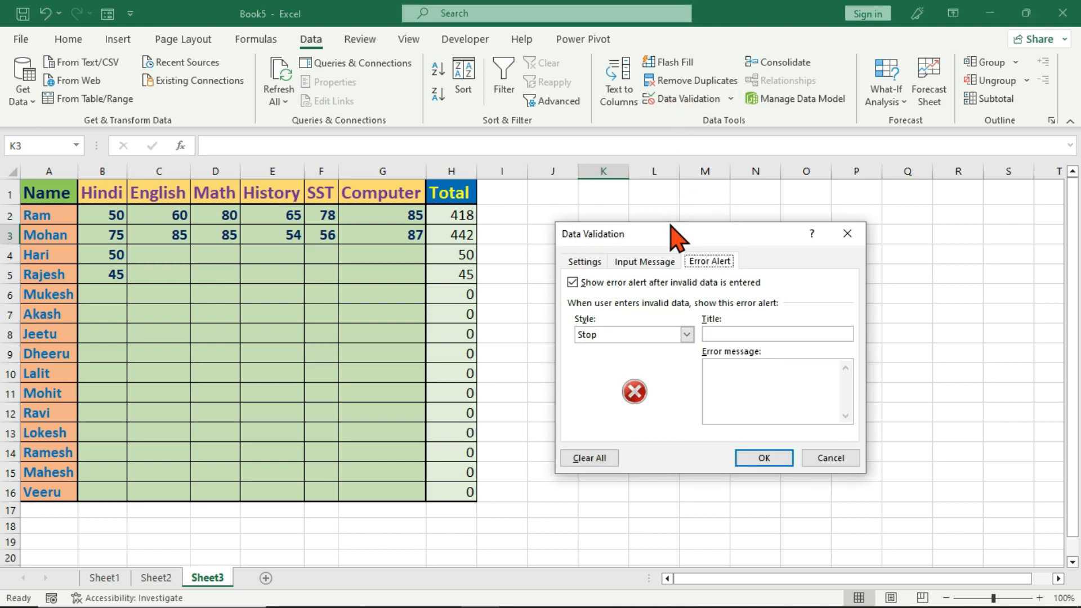
drag(674, 231, 786, 224)
click(711, 249)
click(735, 298)
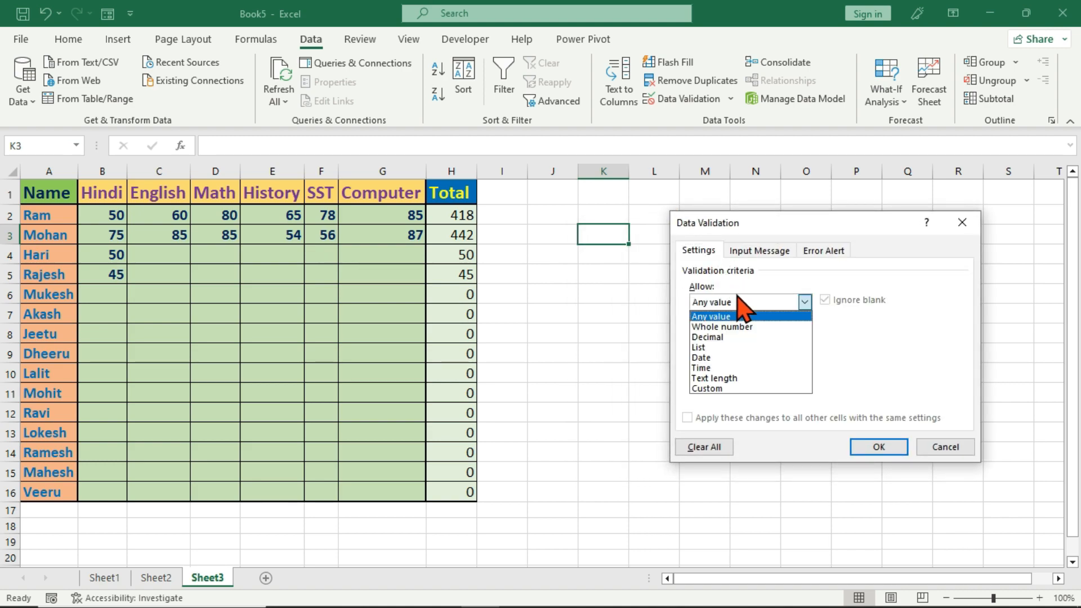
click(716, 348)
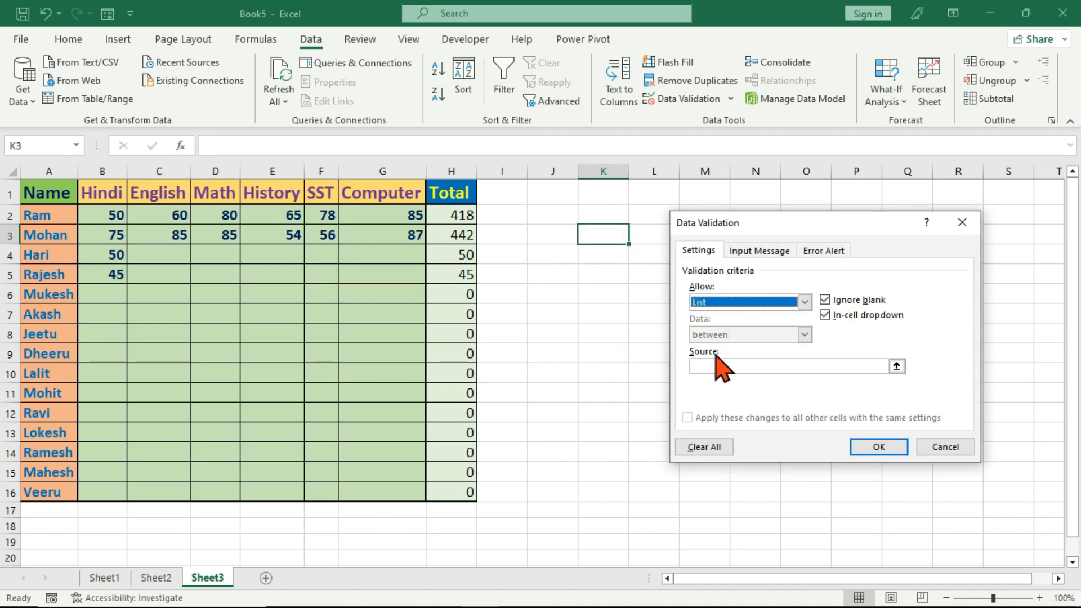
click(708, 366)
drag(45, 217, 51, 489)
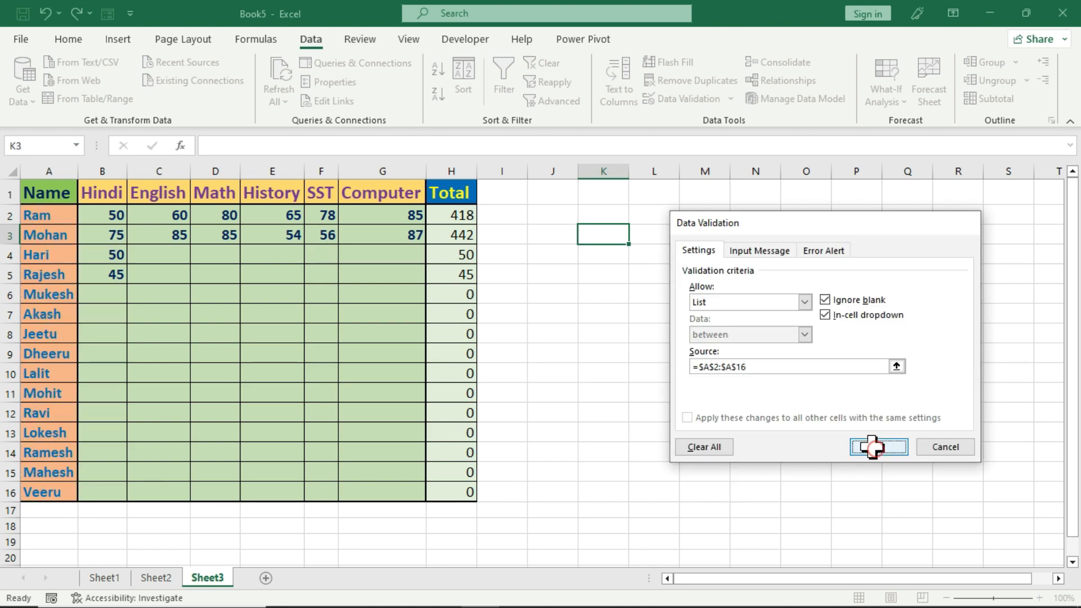
click(869, 445)
Step: Test K3's dropdown list by picking the name from A7, followed by the one from A12
click(647, 352)
click(604, 239)
click(635, 239)
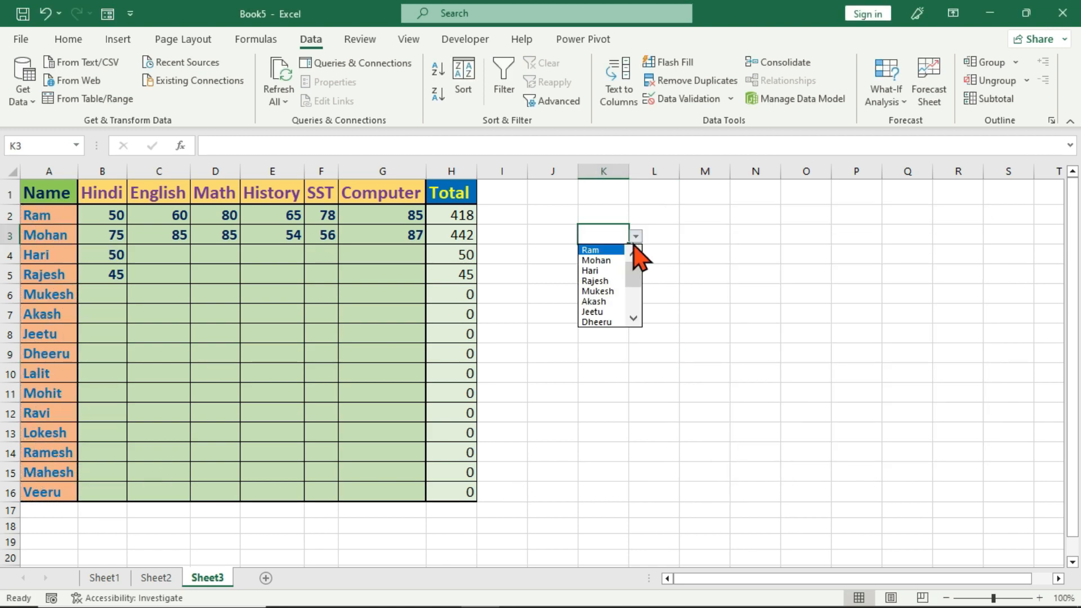
click(603, 300)
click(616, 278)
click(603, 236)
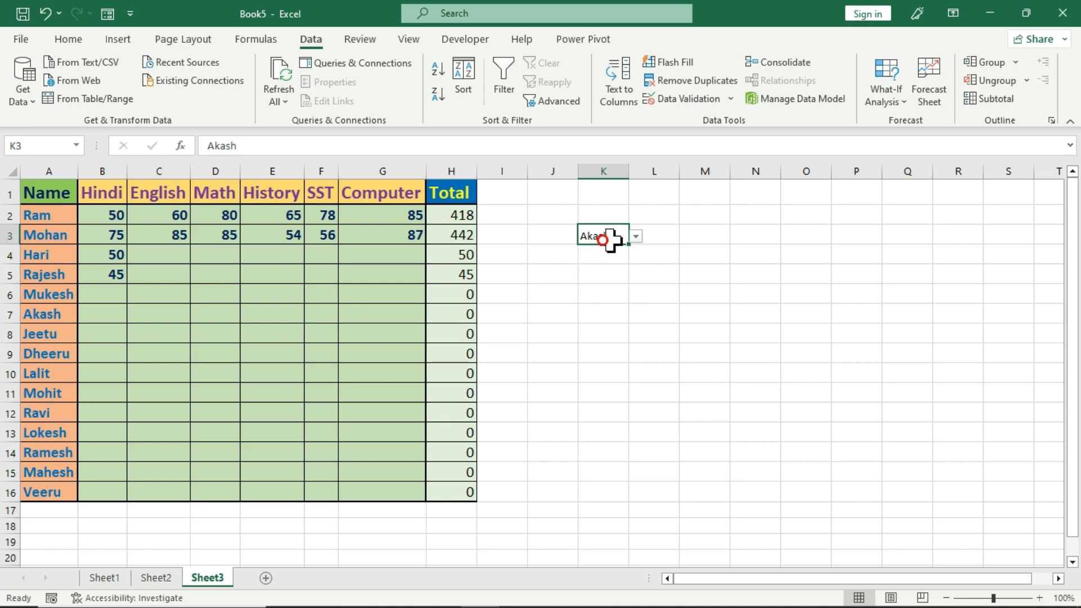
click(635, 236)
click(593, 300)
click(591, 292)
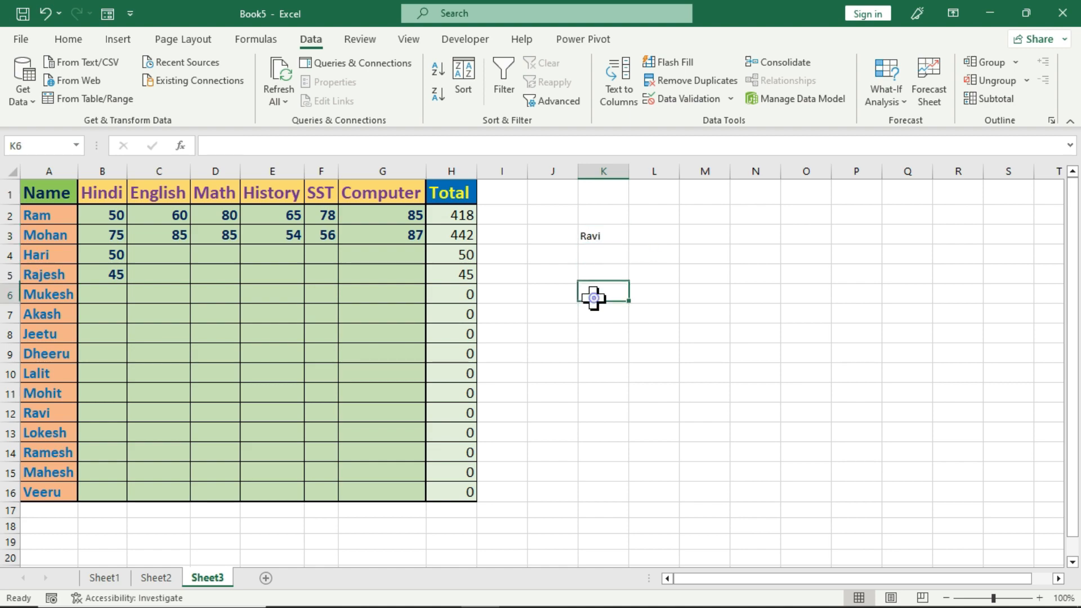
Step: Switch K3 to the name from A15 using its dropdown list
click(617, 236)
click(642, 235)
click(611, 237)
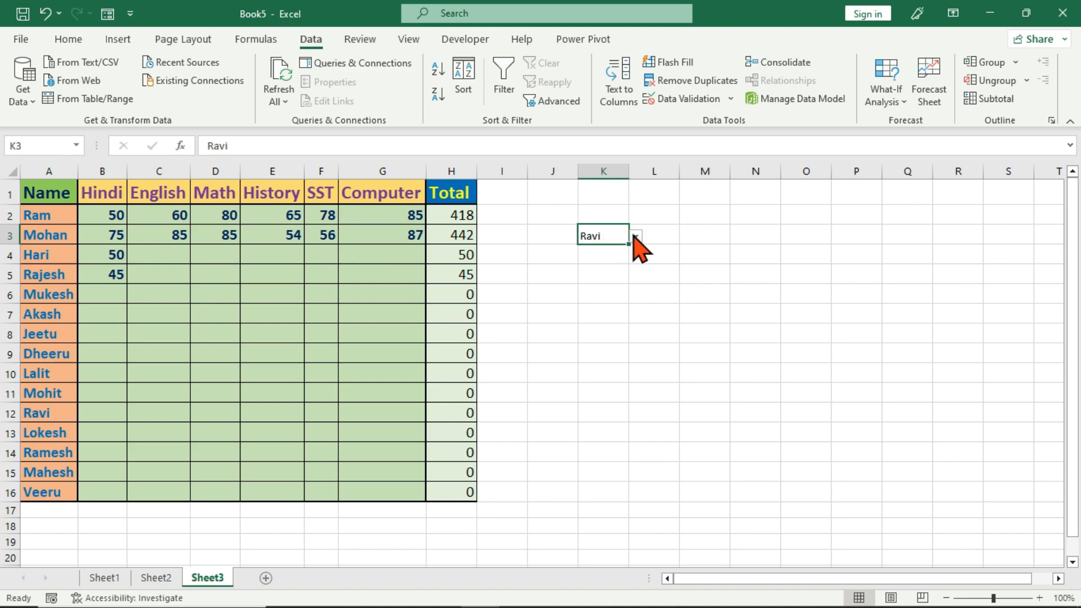
click(637, 236)
click(630, 309)
click(603, 294)
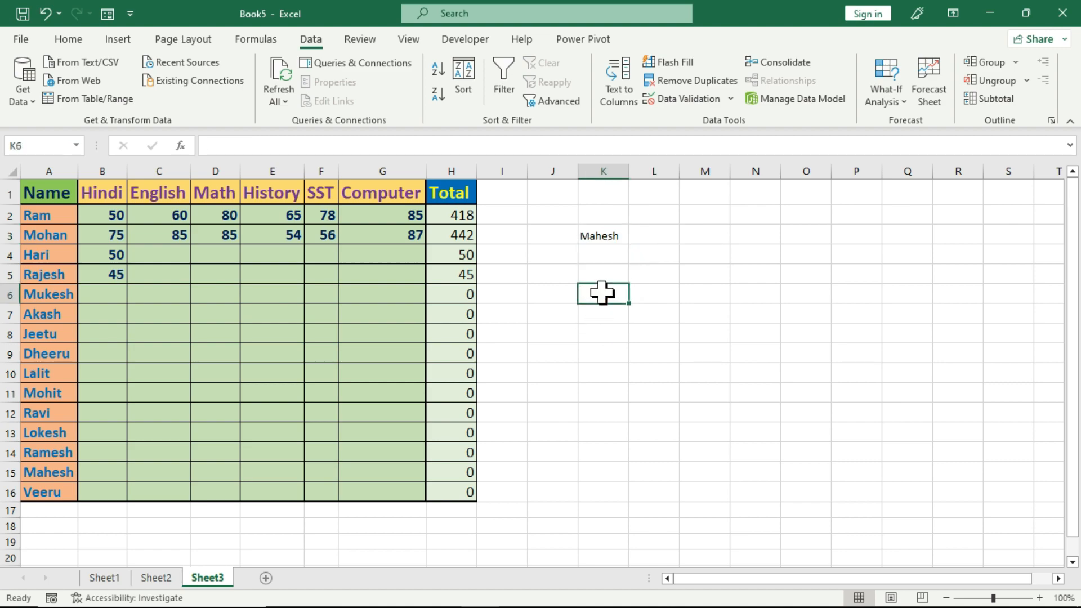
Step: Choose the name from A12 in K3's dropdown list
click(607, 240)
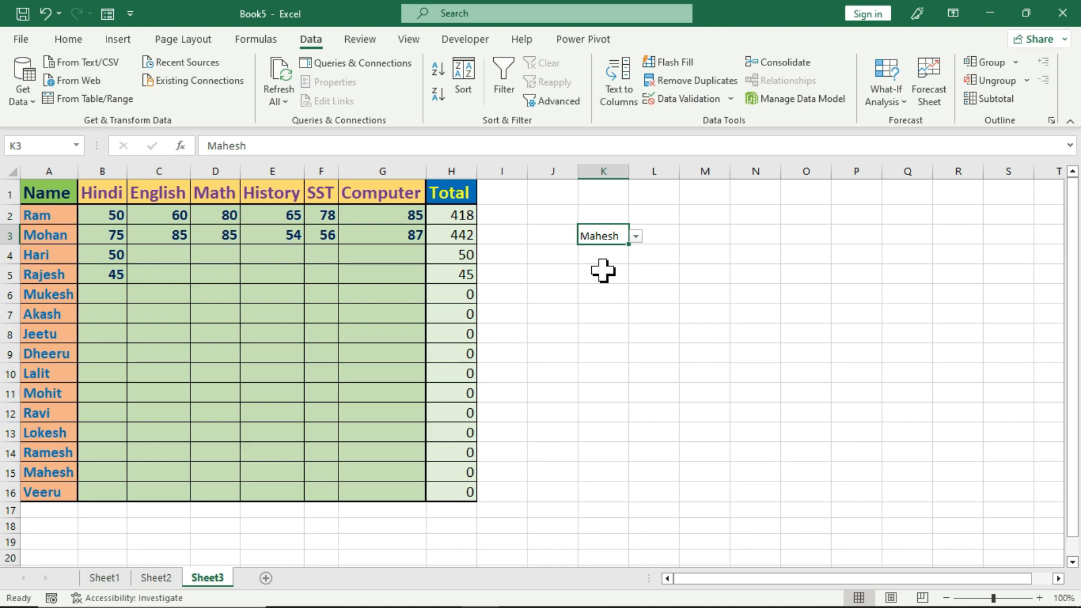
click(608, 292)
click(616, 237)
click(209, 288)
click(599, 236)
click(636, 237)
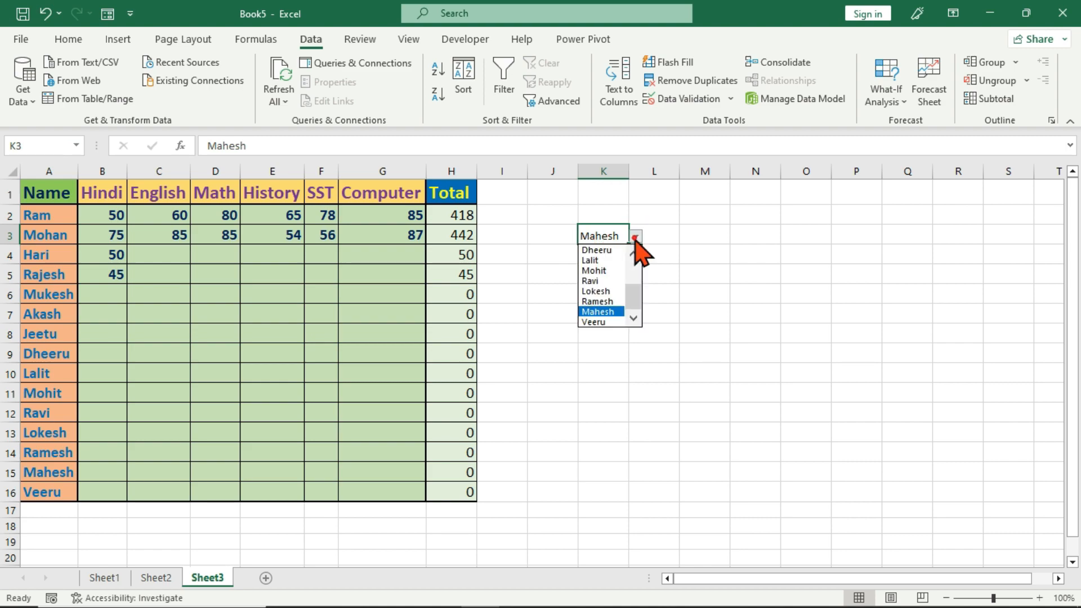
click(611, 280)
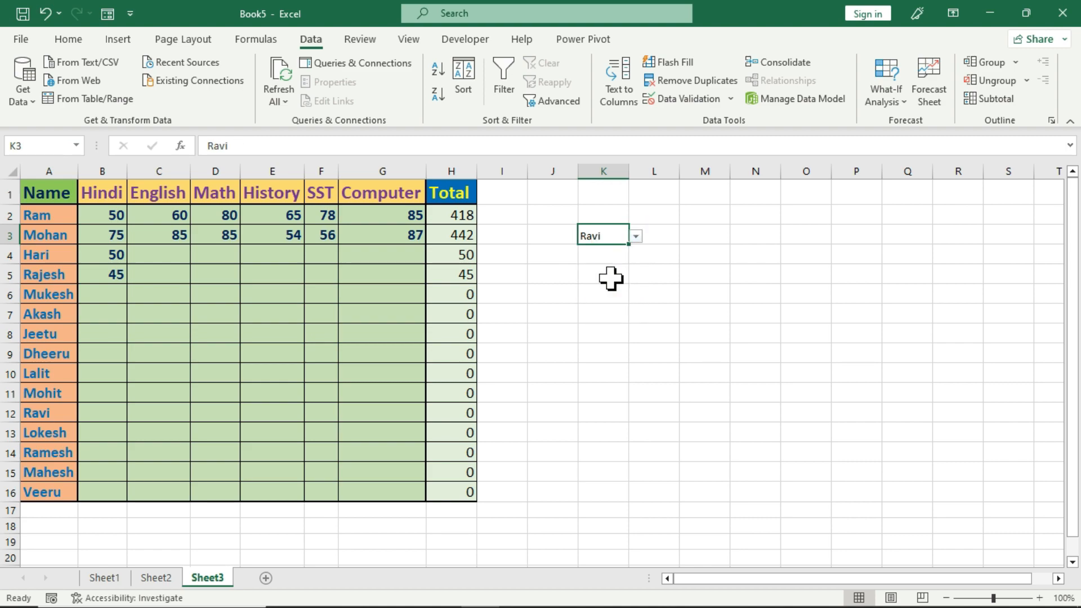
Step: Examine the value types that data validation can allow for cell K6, leaving its settings as they are
click(606, 290)
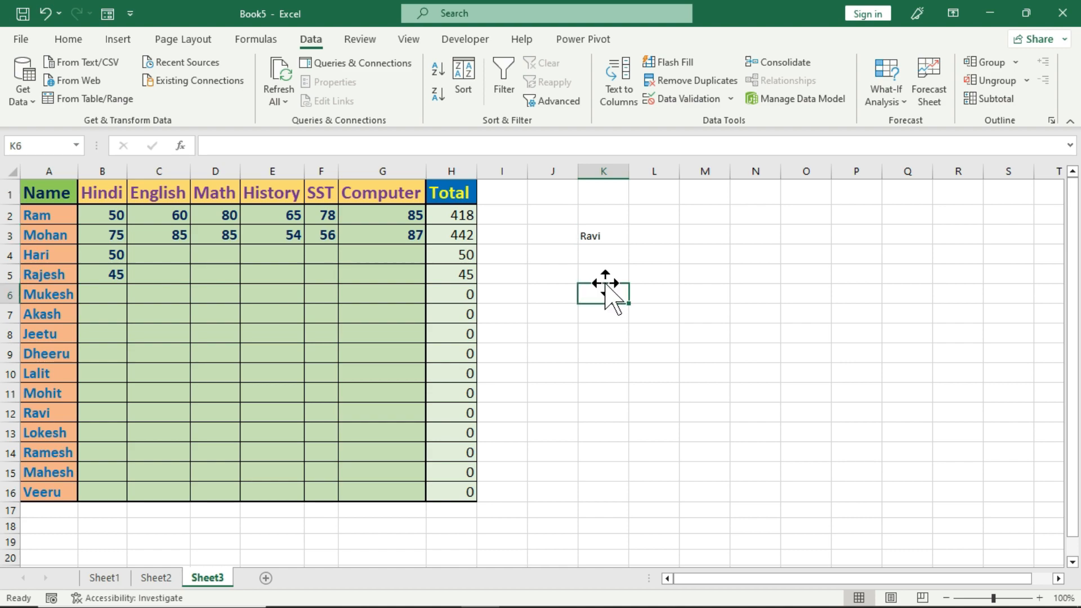
click(679, 101)
click(715, 302)
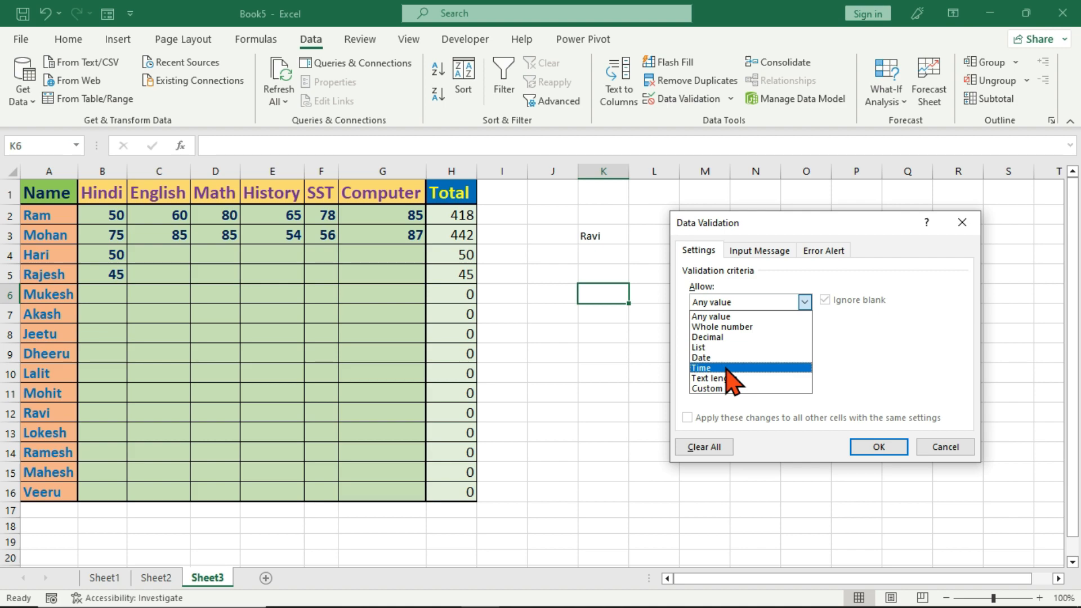
click(952, 450)
click(952, 451)
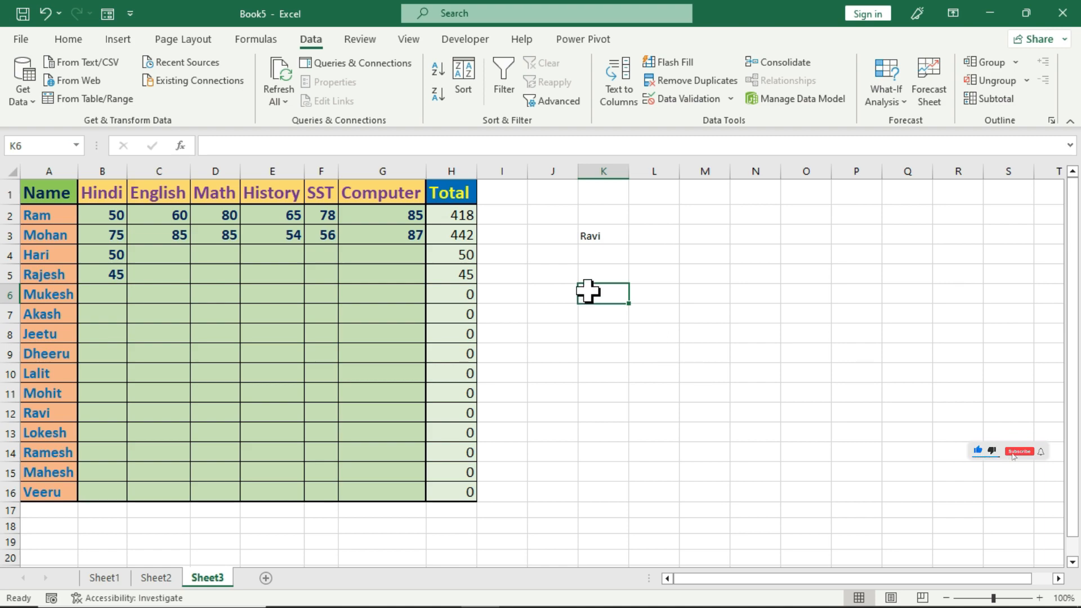
Step: Copy the names in A2:A7 to K5:K10 and widen column K slightly to fit them
drag(591, 289, 605, 434)
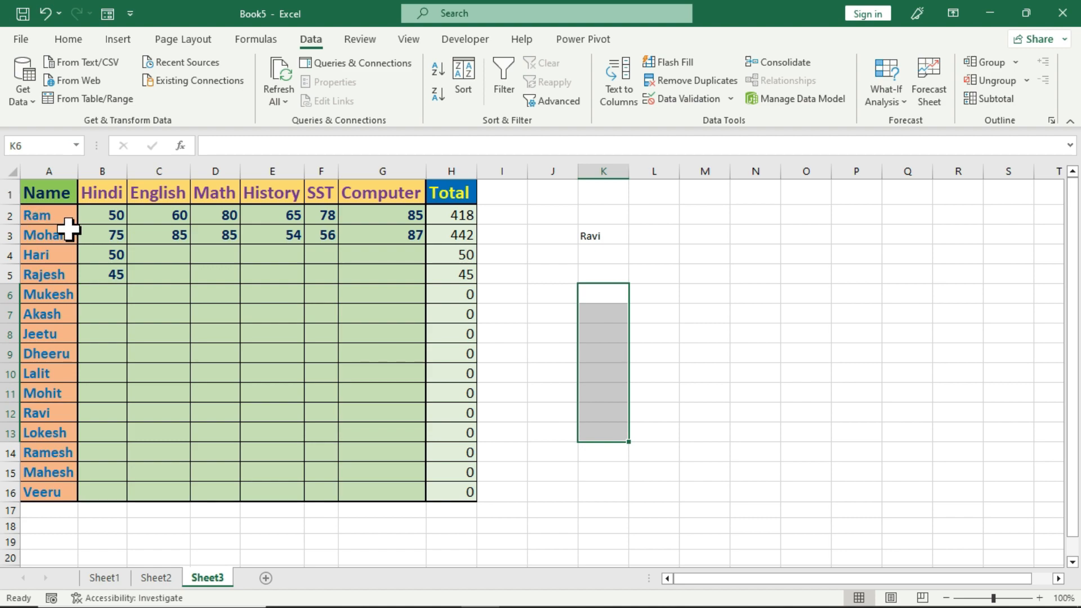
drag(48, 217, 53, 316)
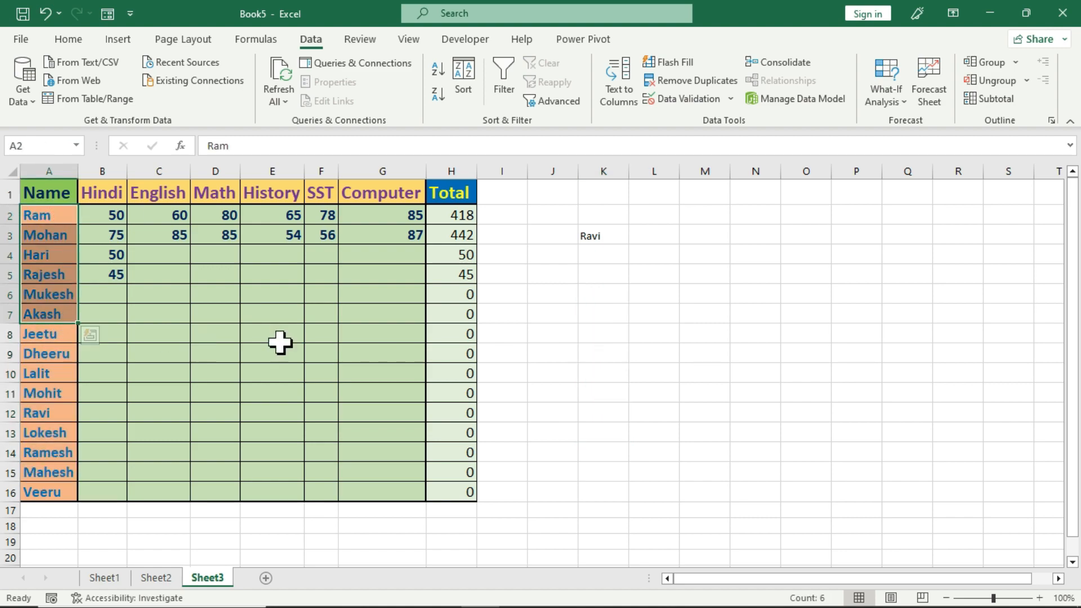
key(ctrl+c)
click(603, 283)
key(ctrl+v)
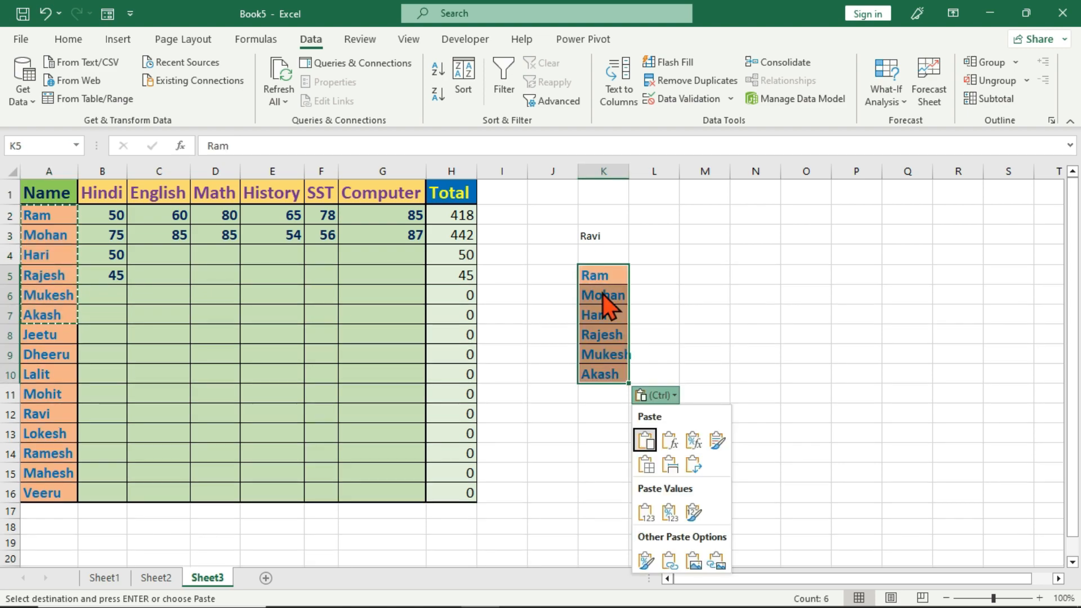
click(656, 273)
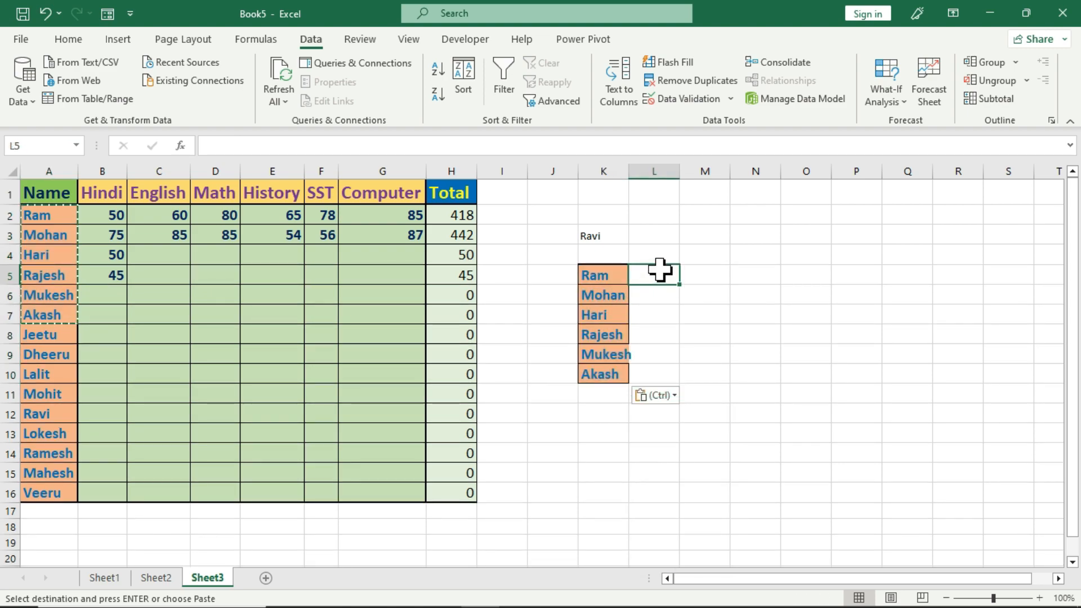
drag(656, 273, 653, 365)
click(620, 273)
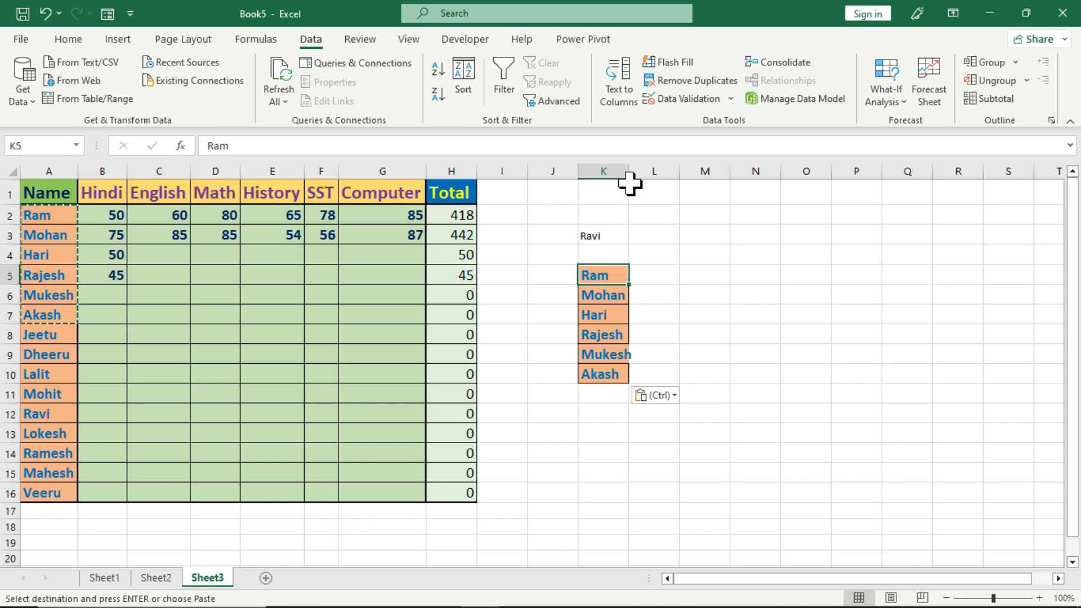
drag(629, 171, 637, 172)
Step: Start a data validation rule for L5:L10 that allows only Time values, using the between condition
drag(659, 273, 660, 374)
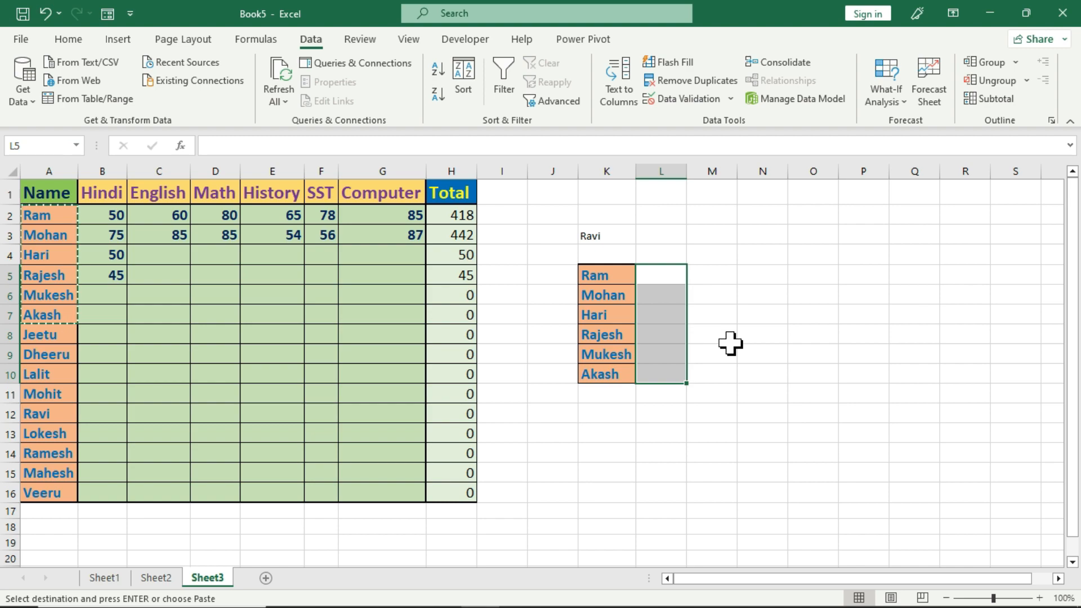
key(Escape)
click(679, 99)
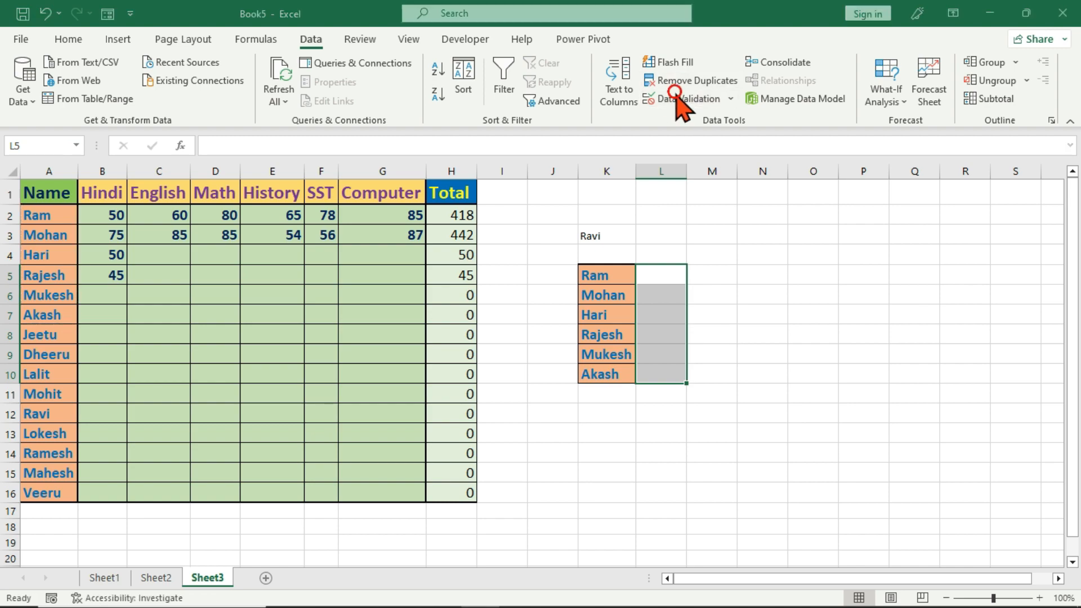
click(739, 305)
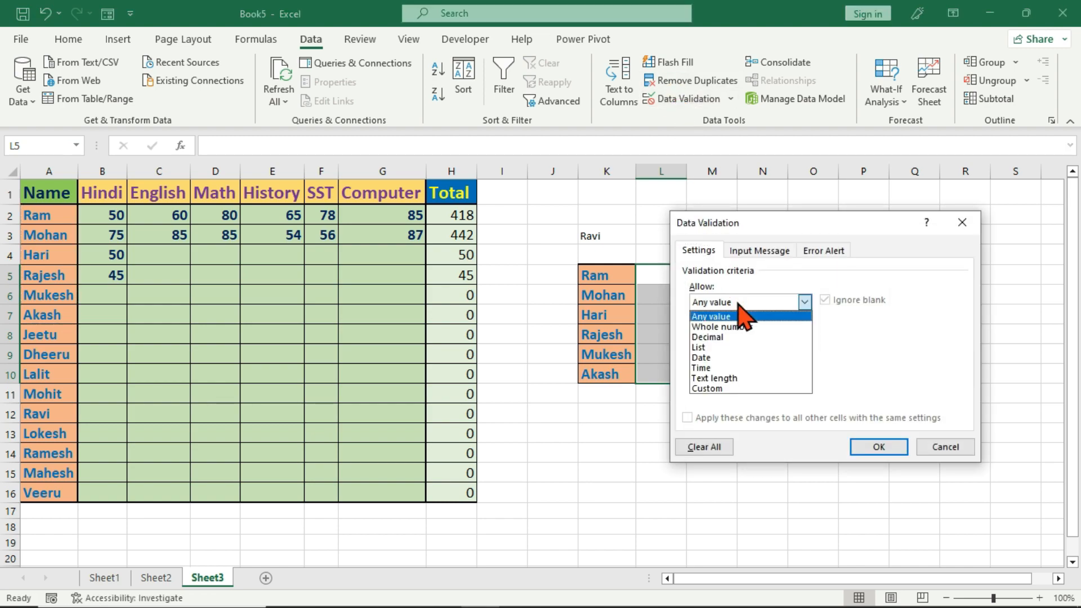
click(727, 367)
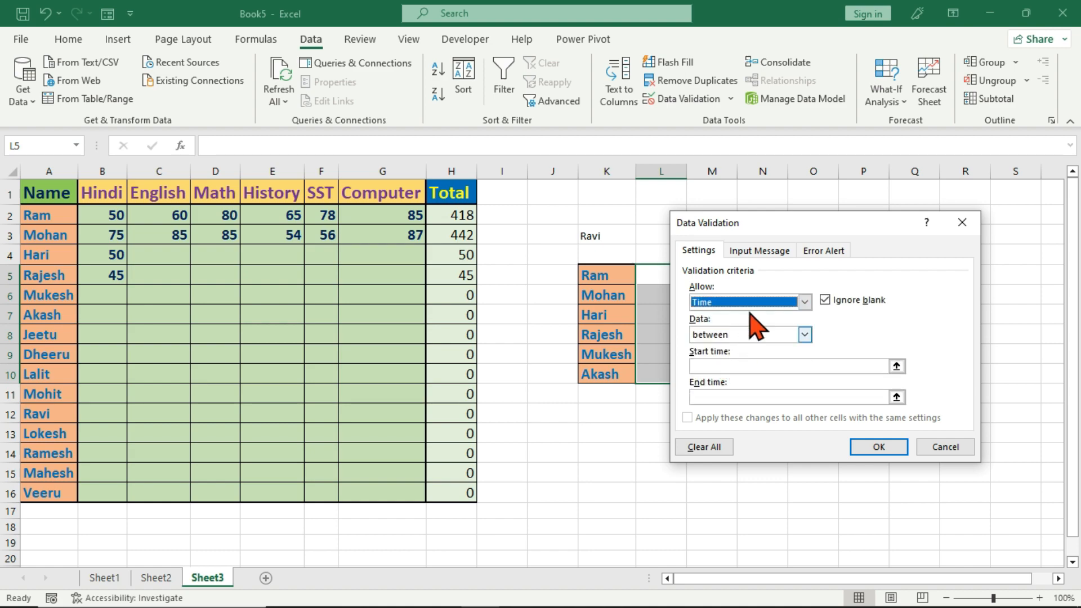
drag(779, 235, 803, 228)
click(827, 326)
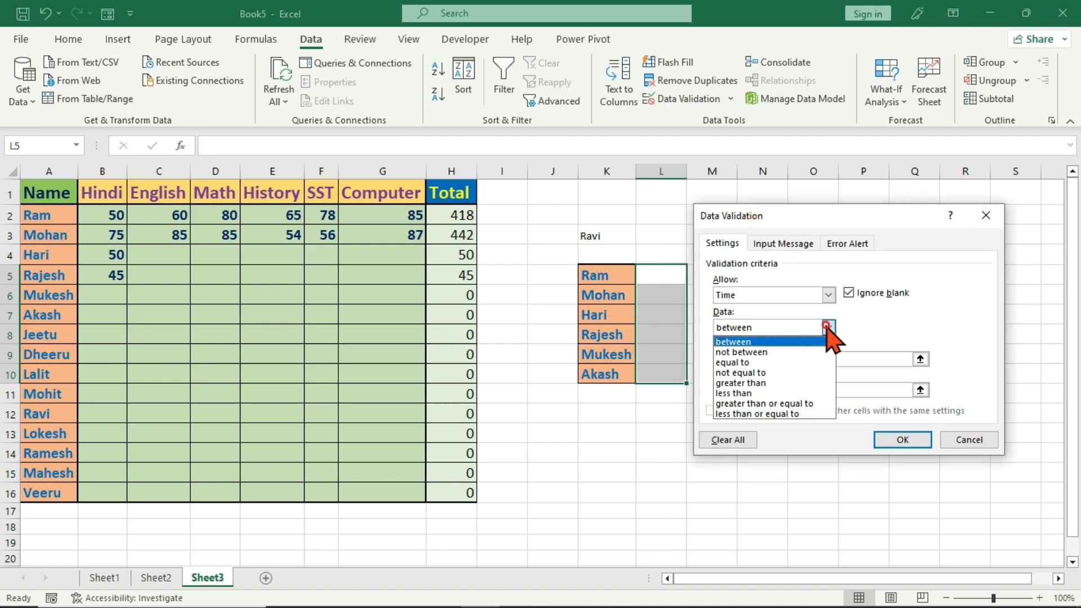
click(805, 220)
drag(805, 213, 829, 218)
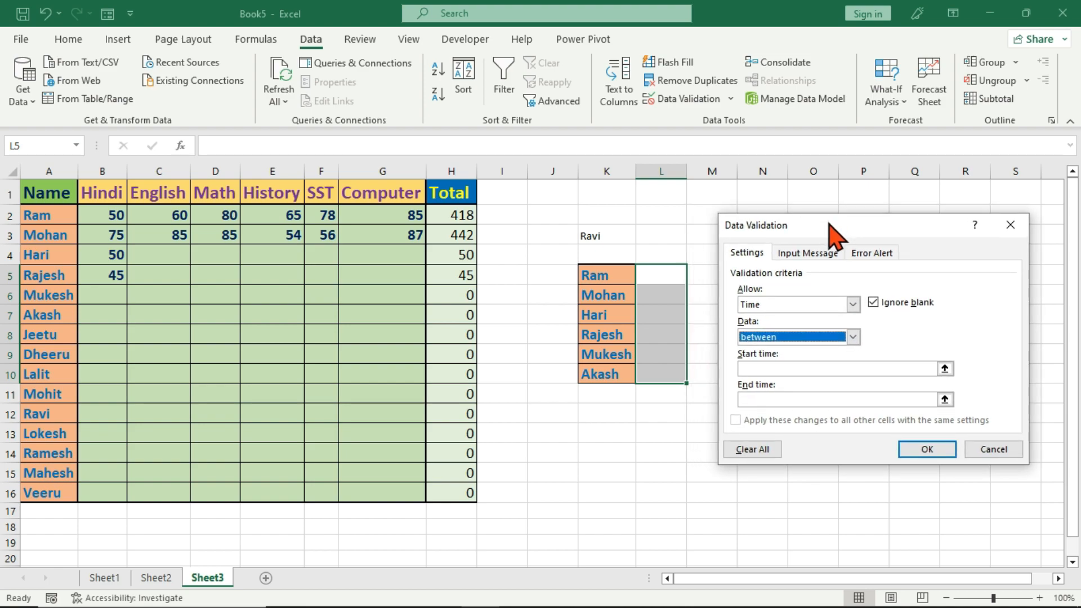
Step: Limit the allowed time range to a start time of 9:00 and an end time of 9:10
click(790, 369)
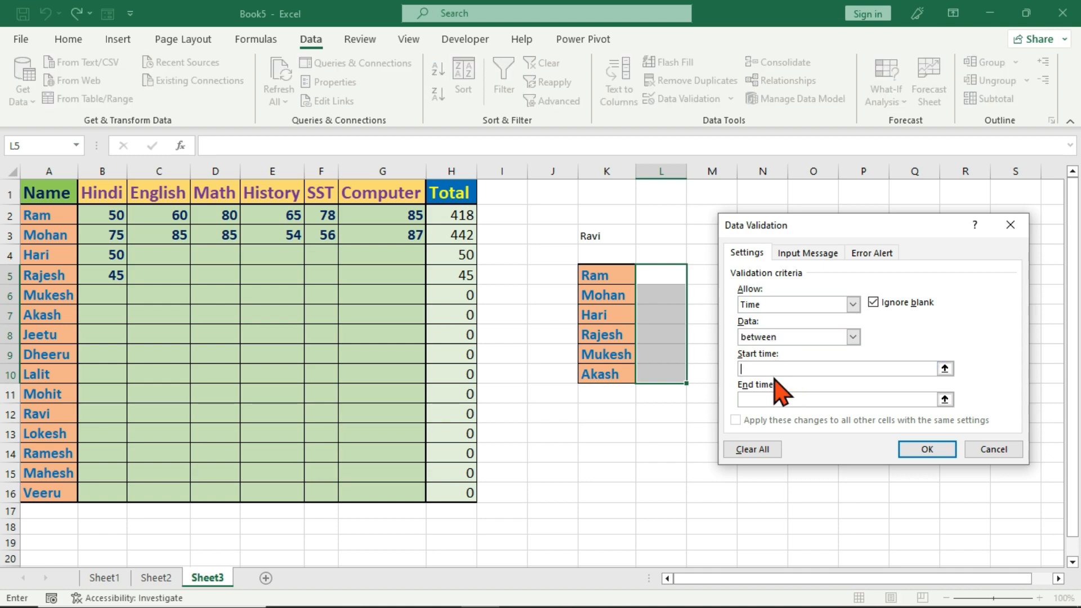
text(9:00)
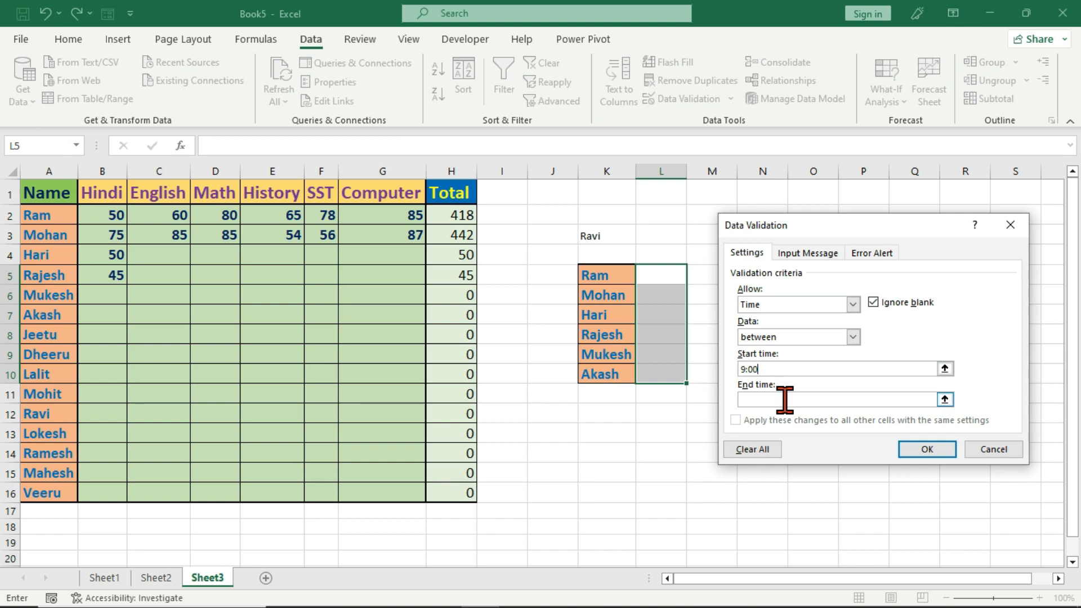
click(786, 400)
text(9:10)
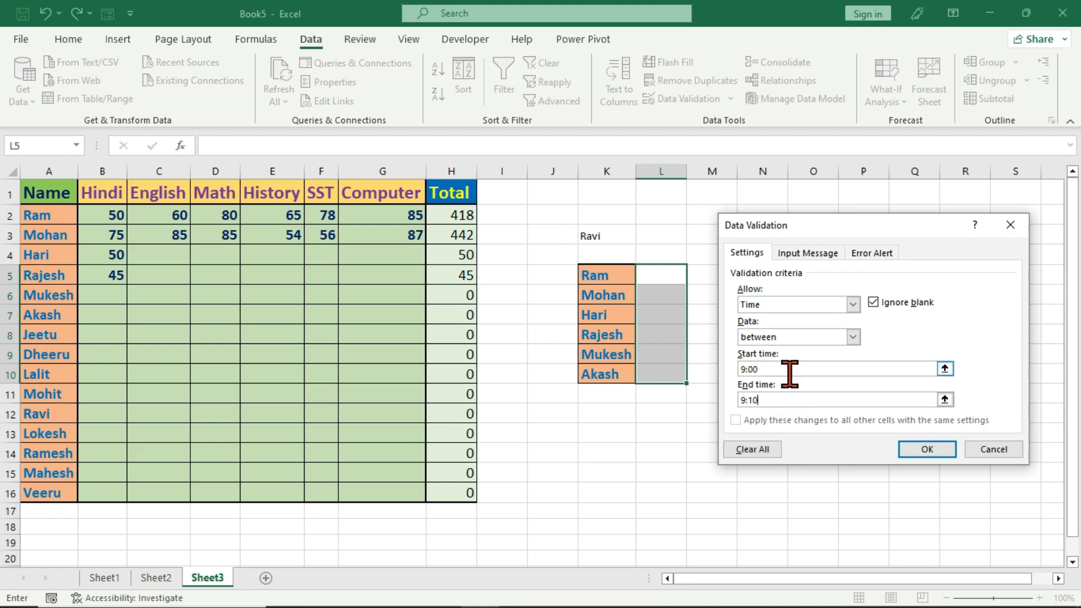
click(789, 374)
click(779, 397)
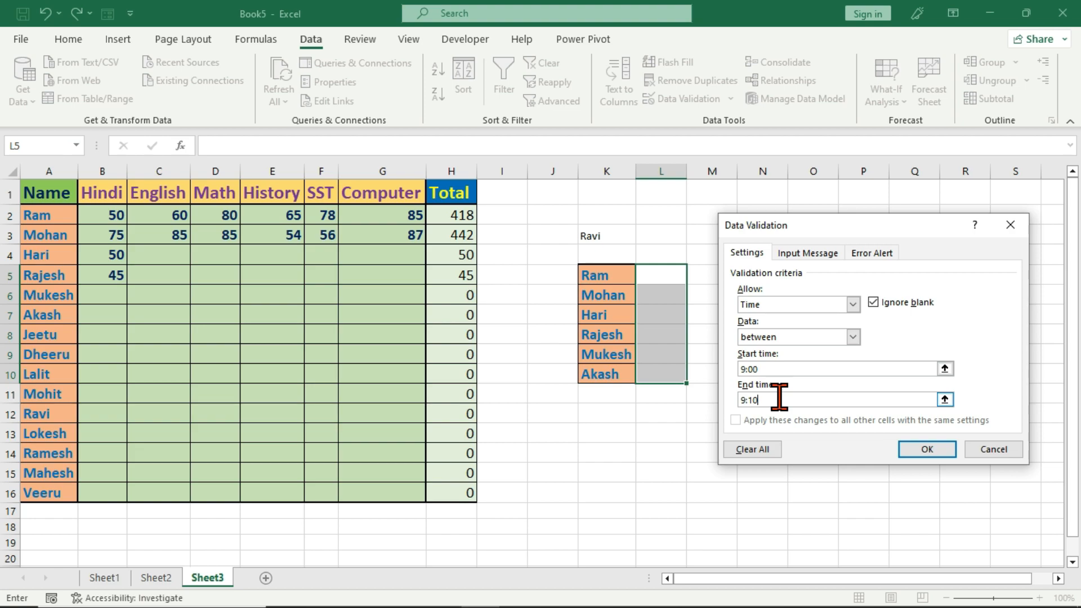
Step: Review the input message and error alert options, keep the Stop style, and apply the time rule to L5:L10
click(812, 255)
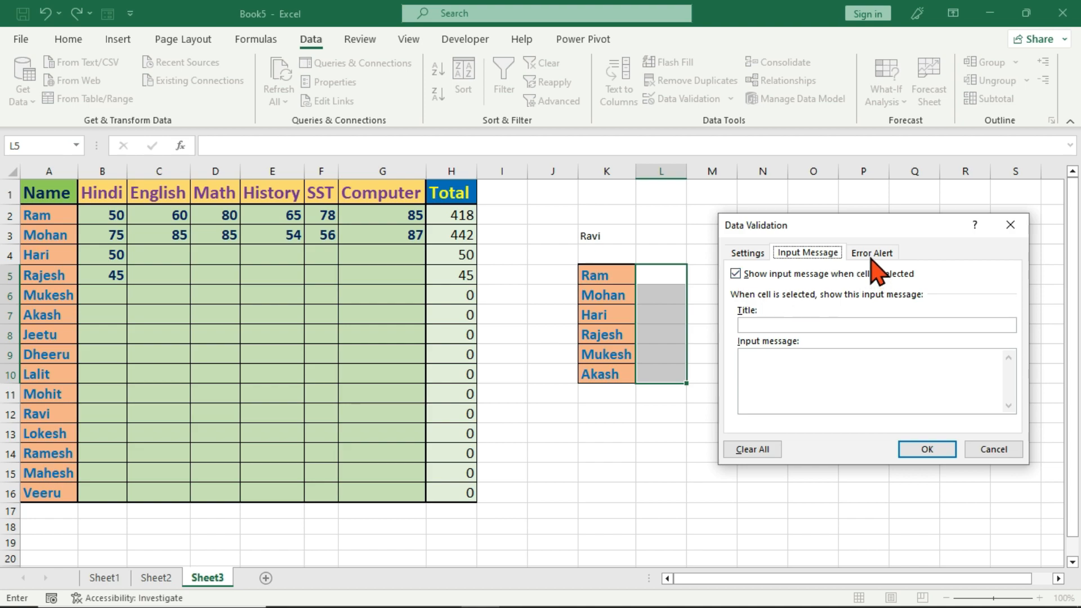
click(748, 253)
click(770, 400)
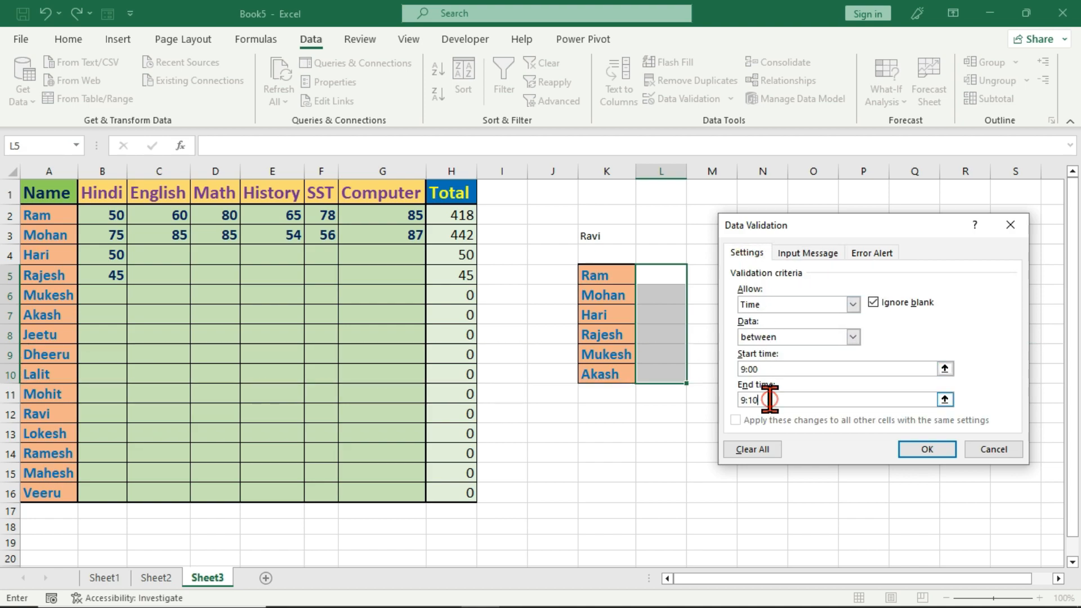
click(872, 253)
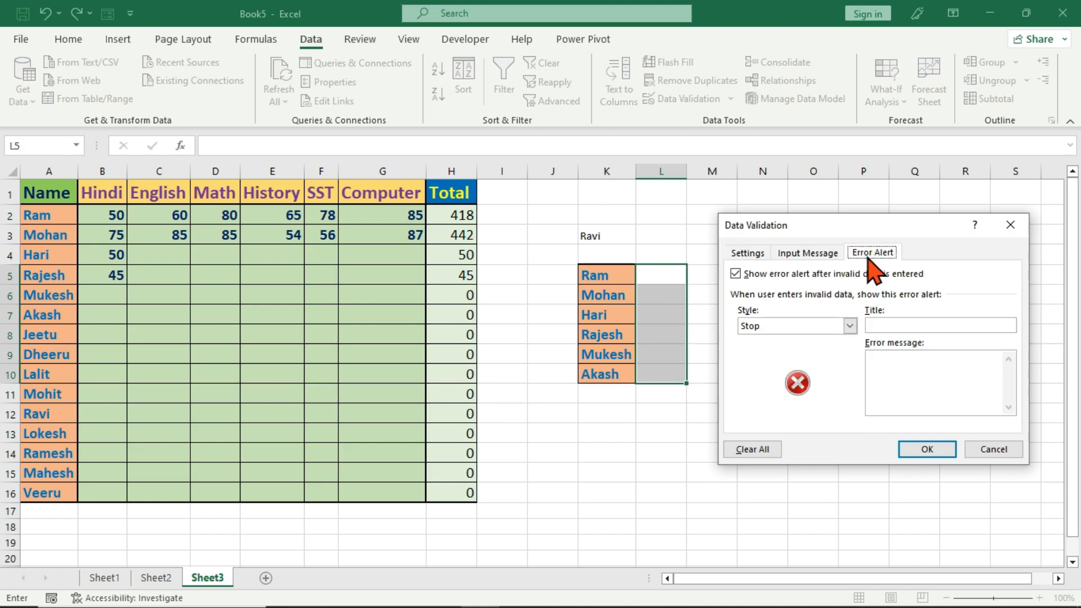
click(890, 325)
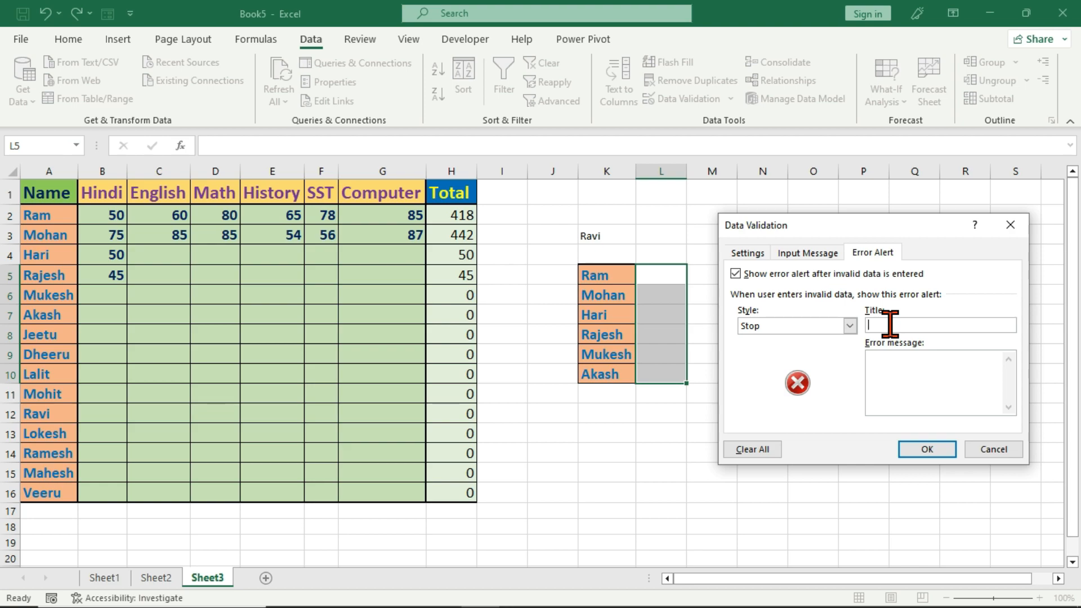
click(795, 326)
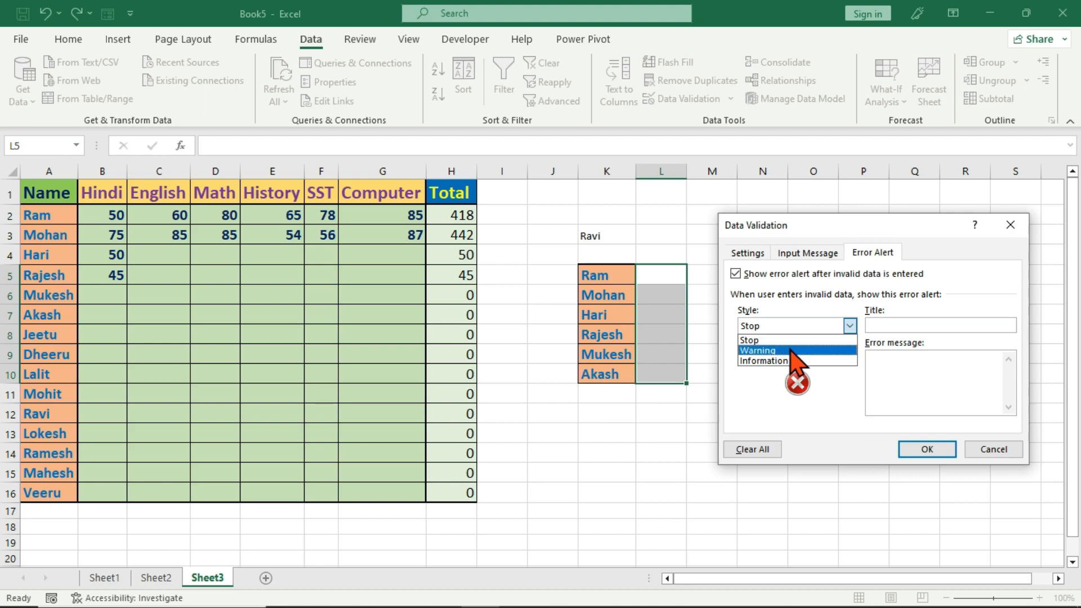
click(754, 395)
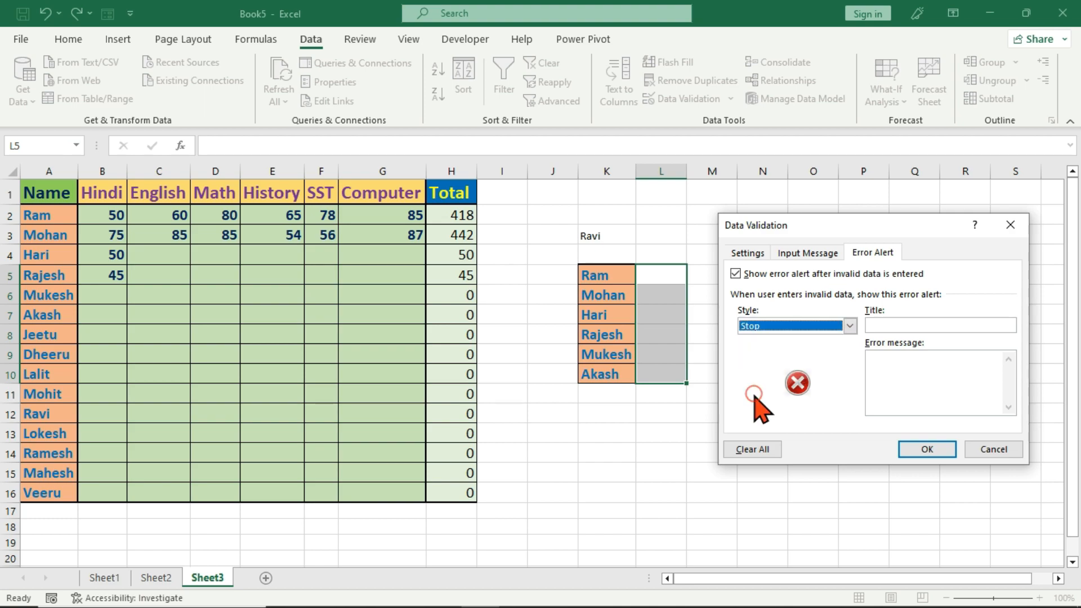
click(757, 256)
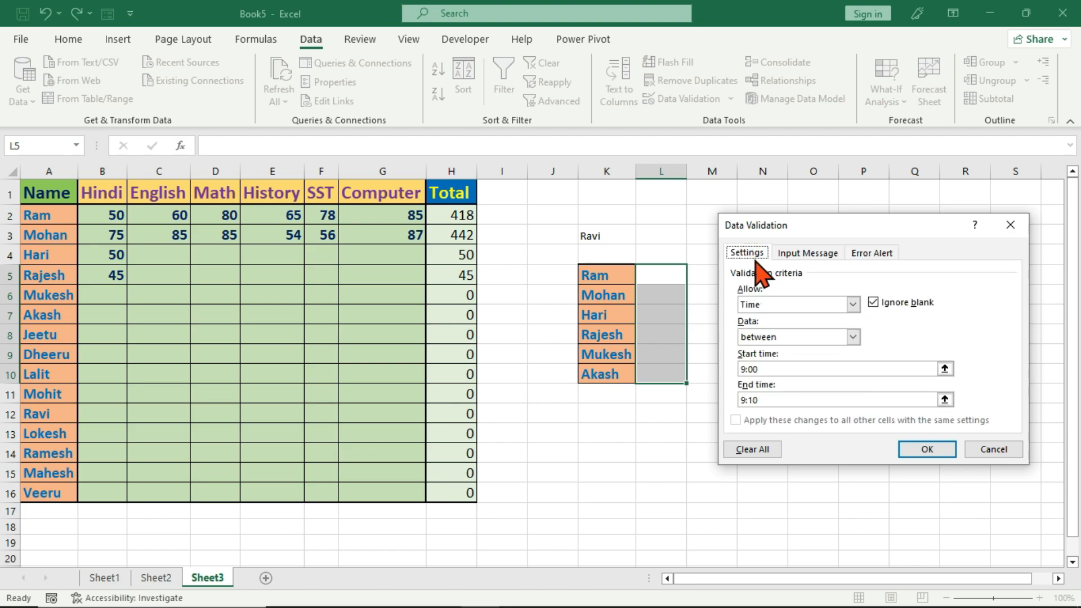
click(914, 447)
Step: Enter the time 9:00 in L5 and 9:05 in L6
click(665, 279)
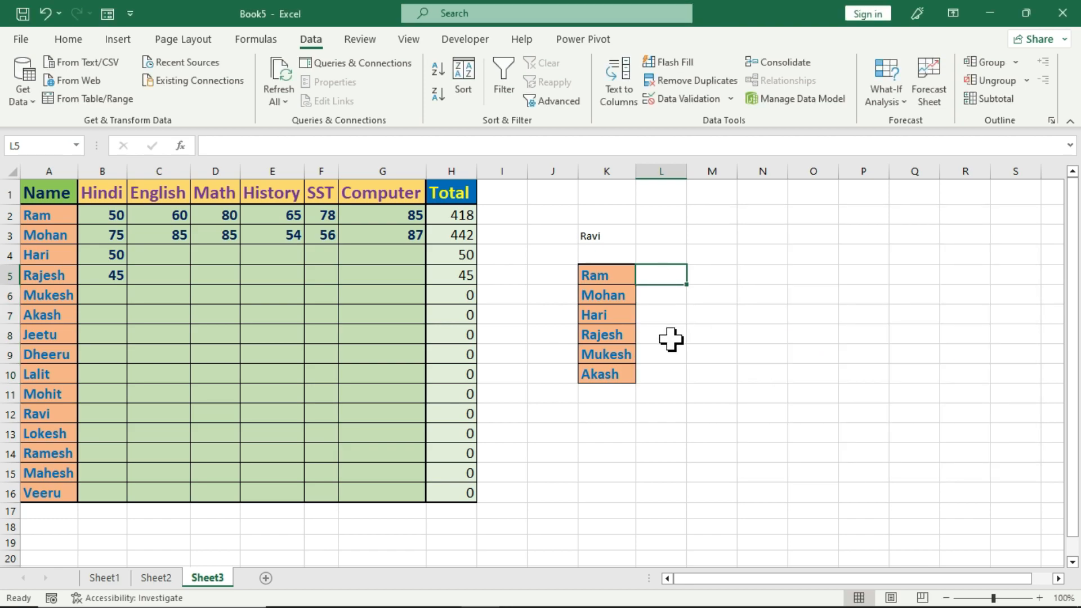
text(9:00)
key(Return)
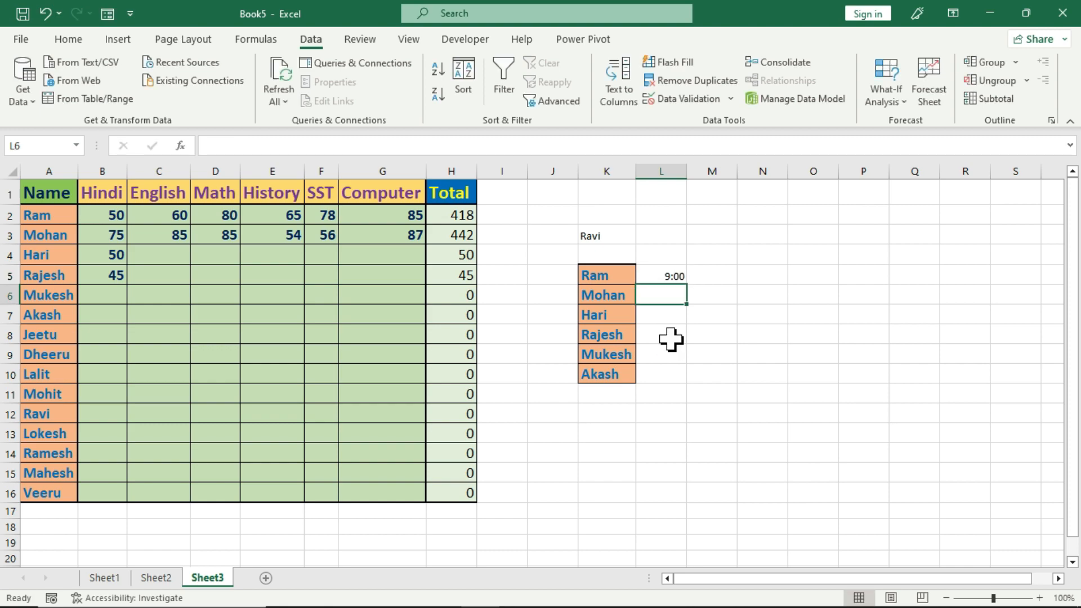
text(9)
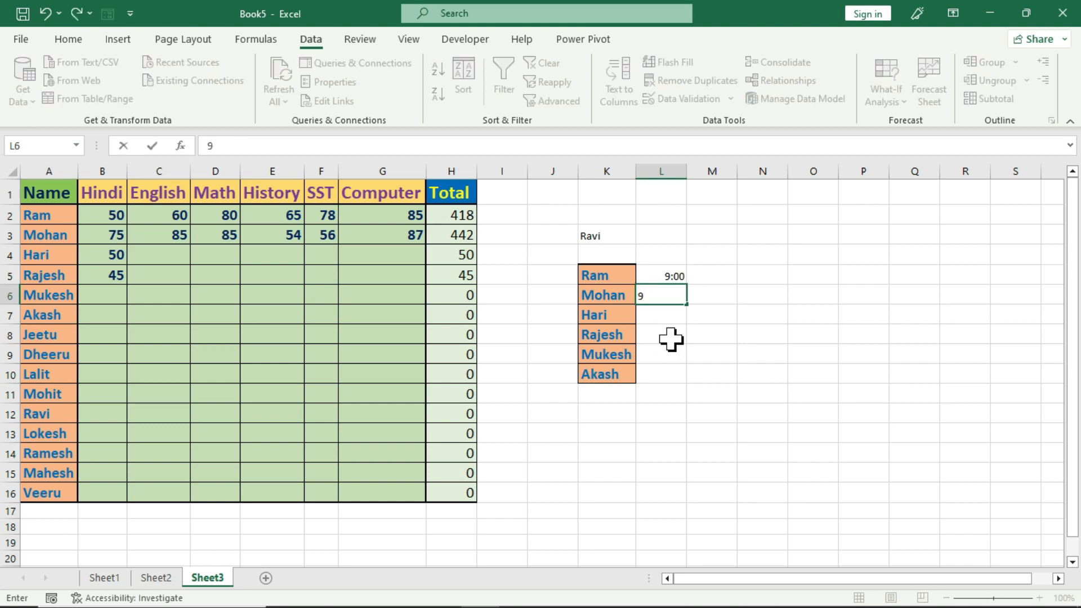
text(:05)
key(Return)
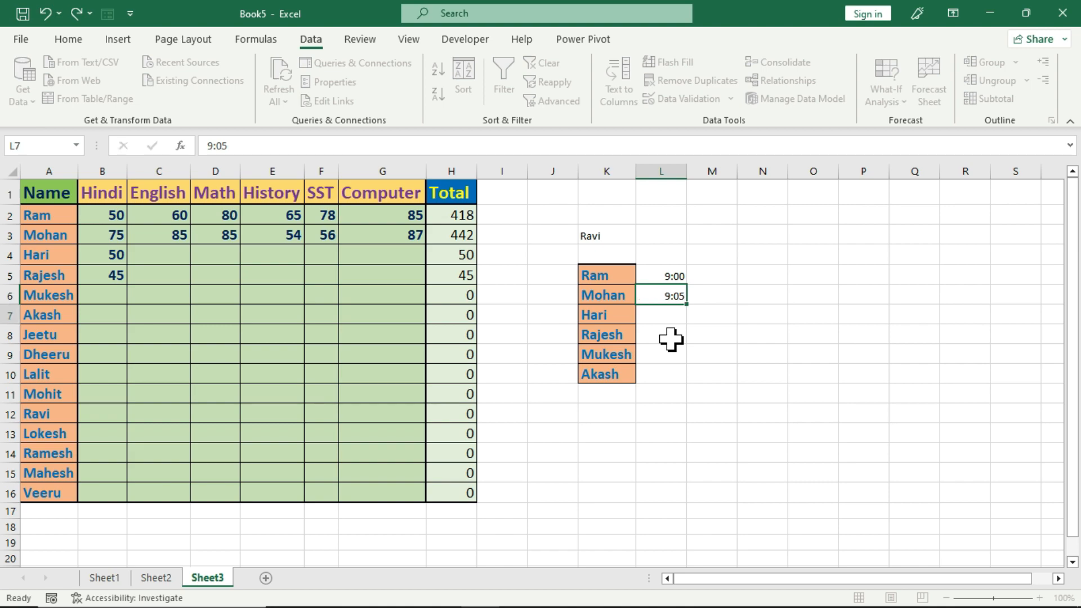
Step: Try to enter 9:11 in L7 to test the time restriction, and discard the entry
text(9:11)
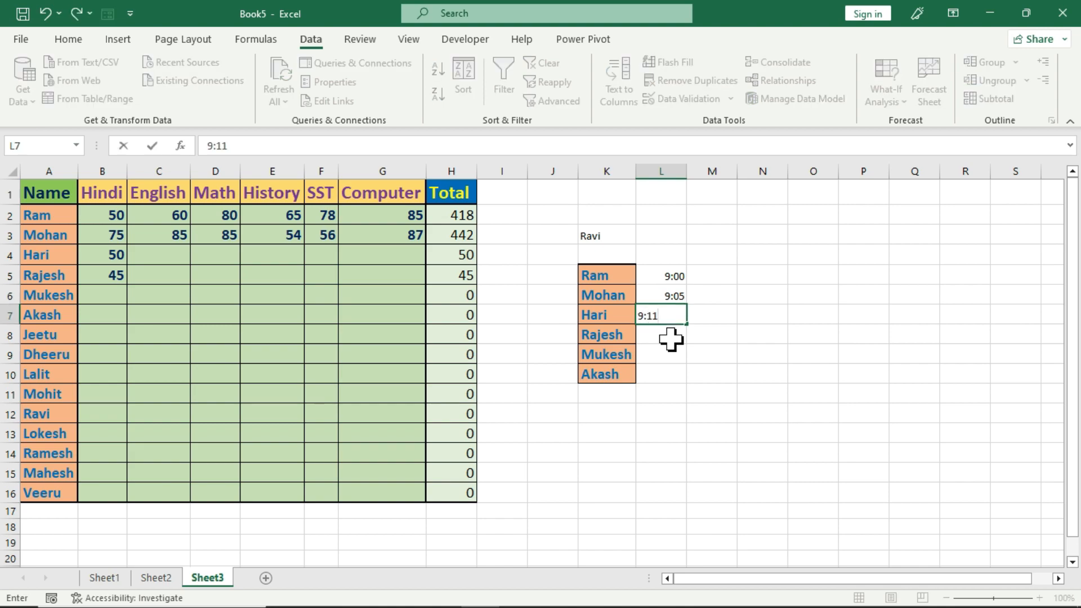
key(Return)
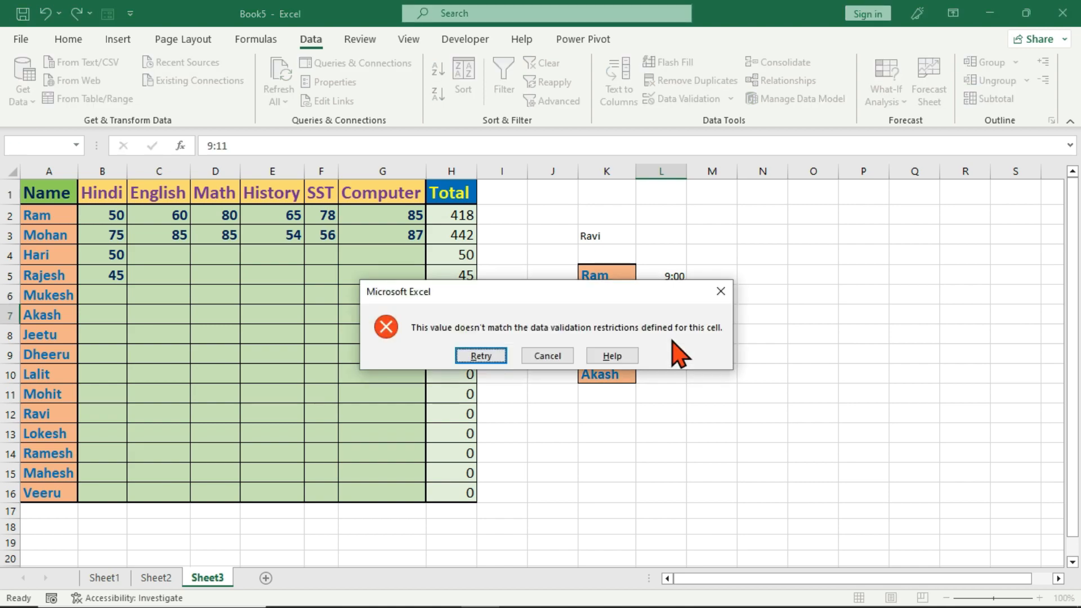
drag(625, 294, 752, 167)
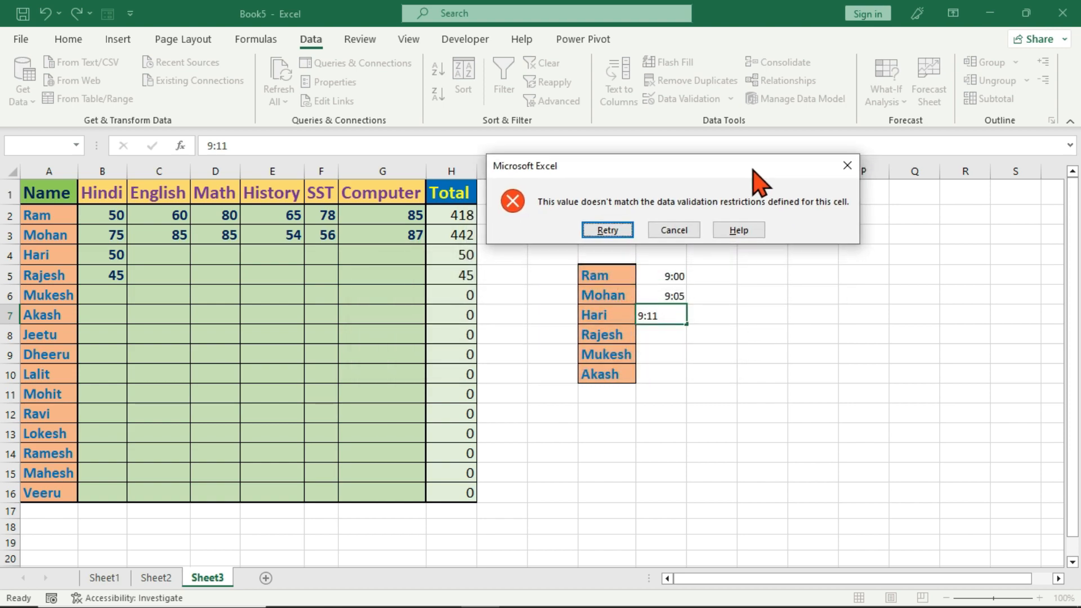
click(618, 228)
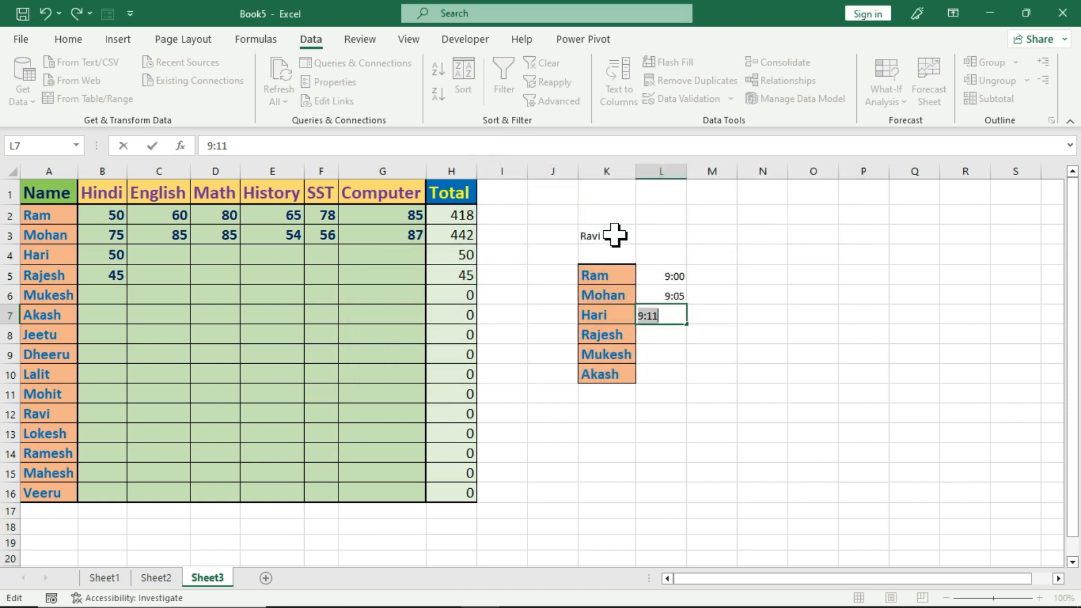
click(656, 295)
key(Return)
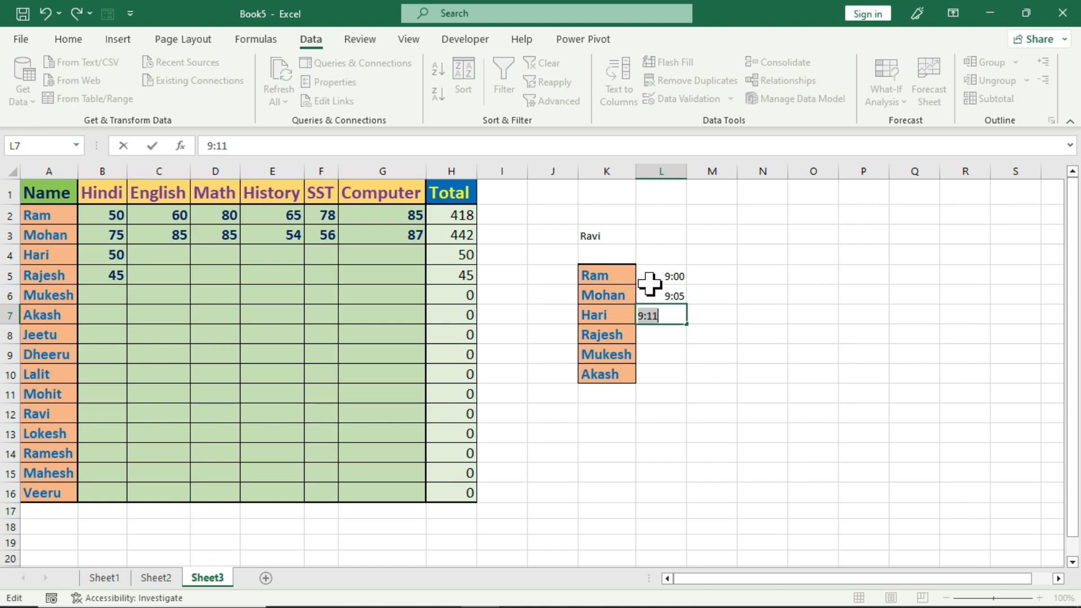
key(Escape)
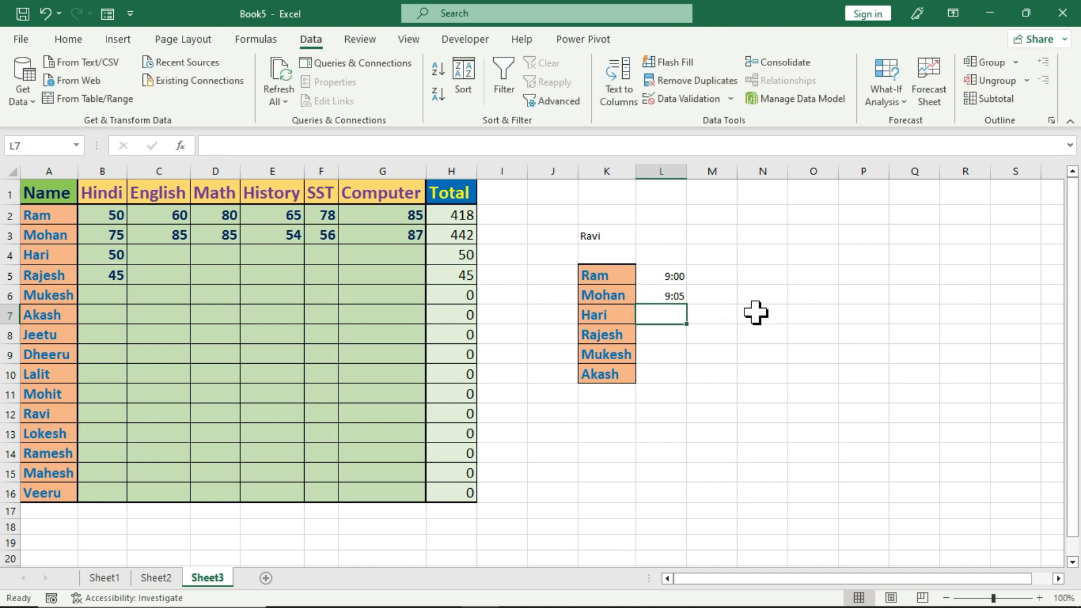
Step: Reopen the validation rule of L5:L10 and set its error alert style to Warning
drag(667, 276, 658, 373)
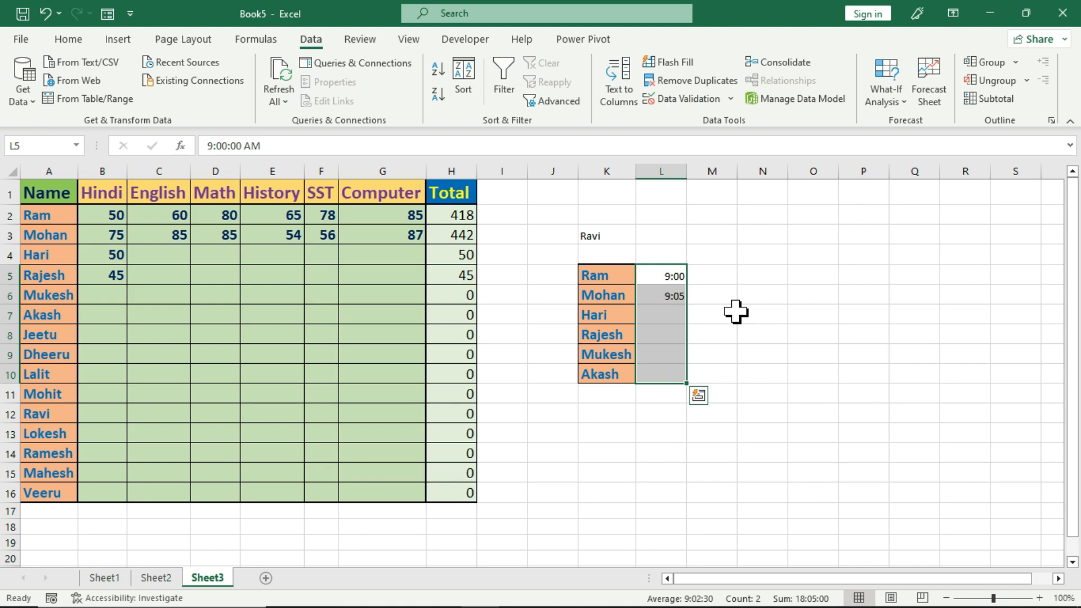
click(694, 100)
drag(792, 225, 781, 223)
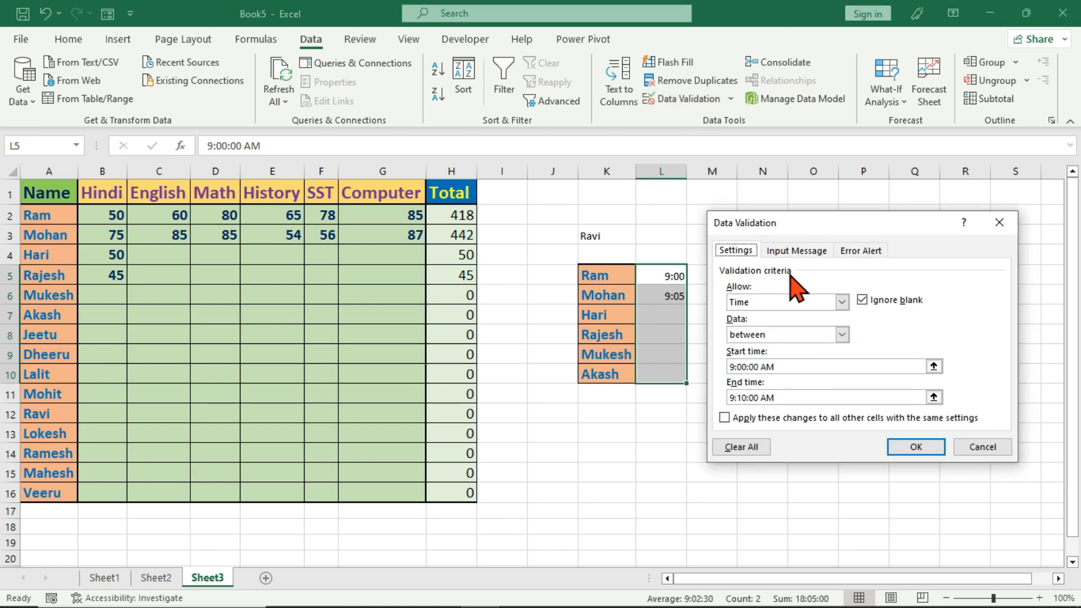
click(860, 252)
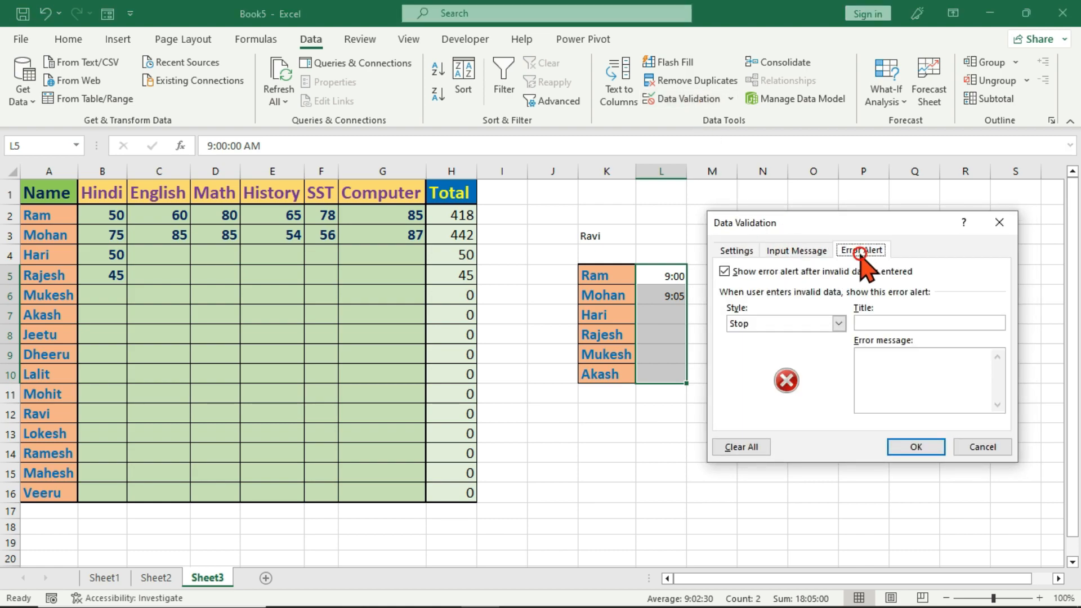
click(838, 323)
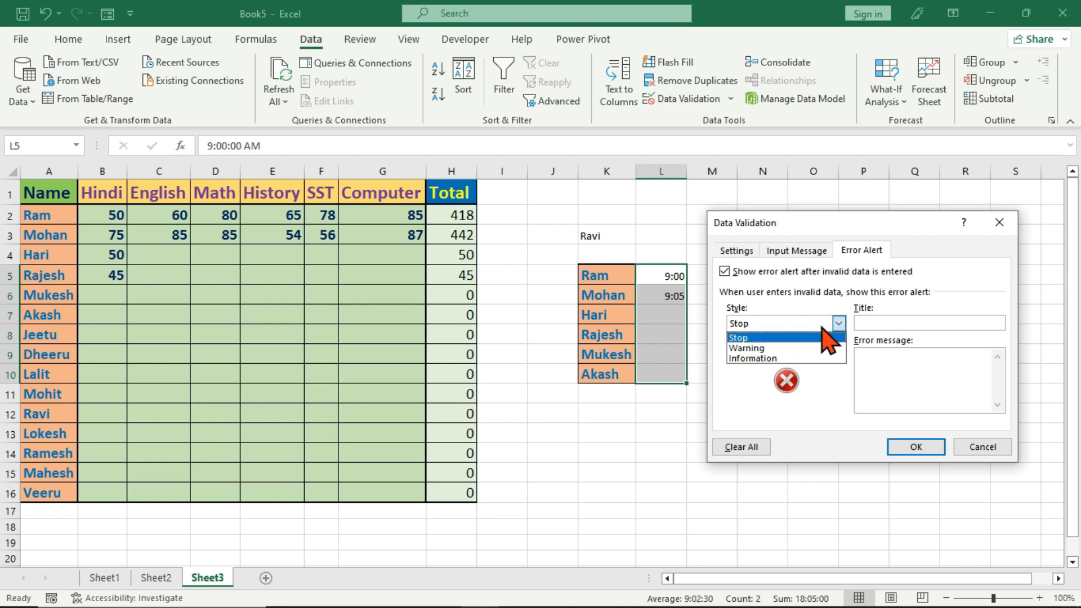
click(797, 349)
Step: Give the warning alert the title "You'r Late"
click(863, 324)
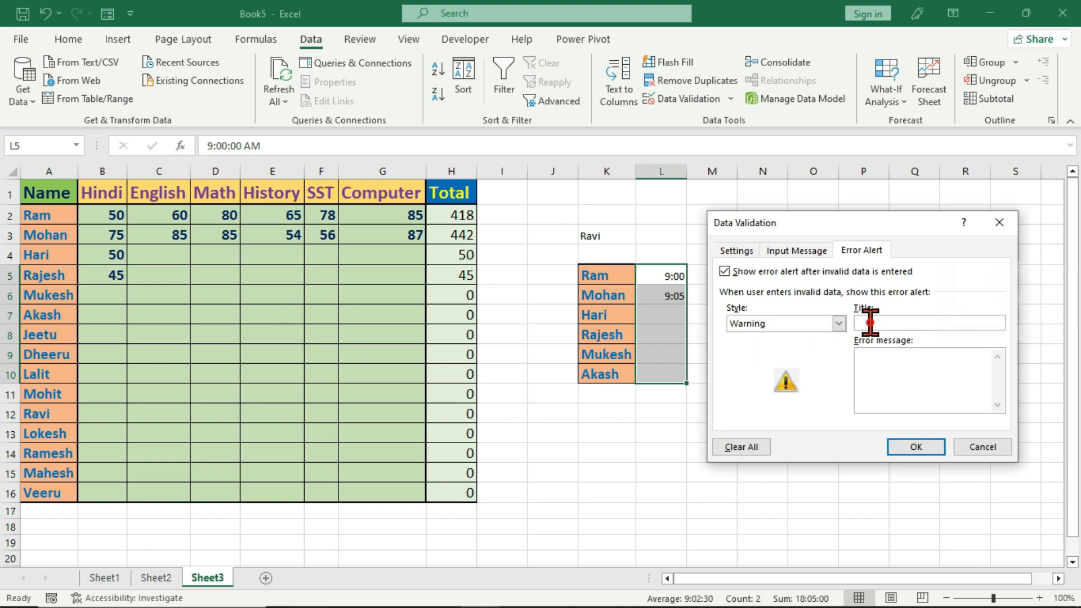
drag(845, 224, 840, 316)
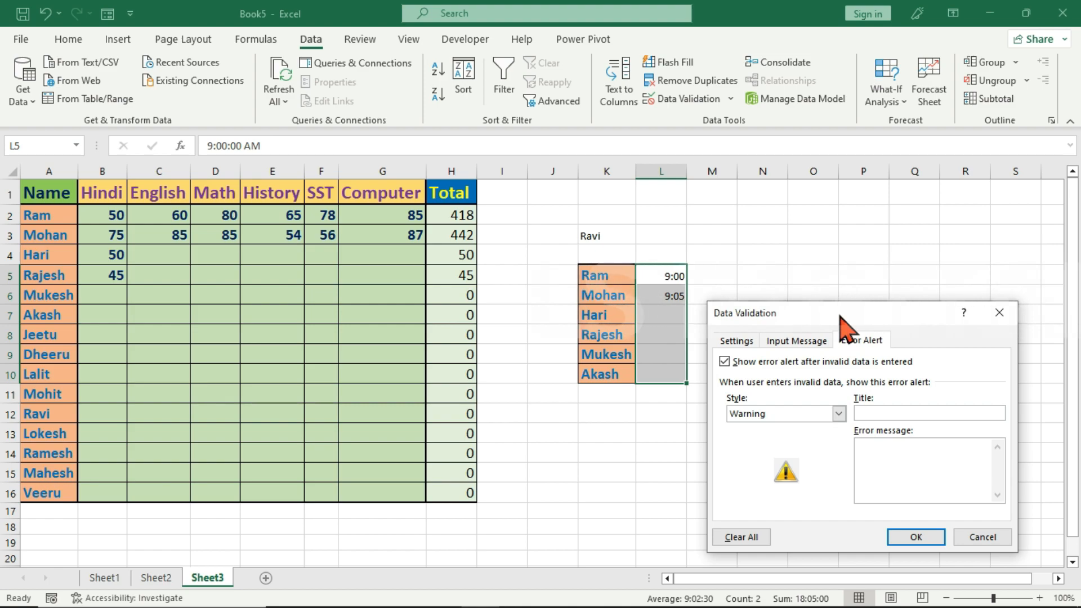
text(You)
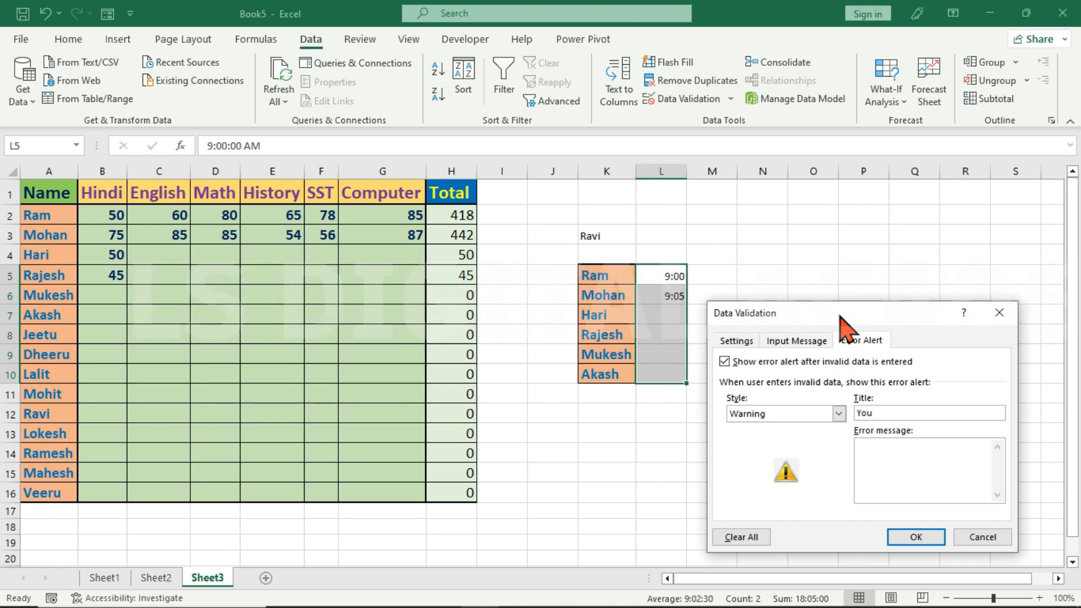
text('r Late)
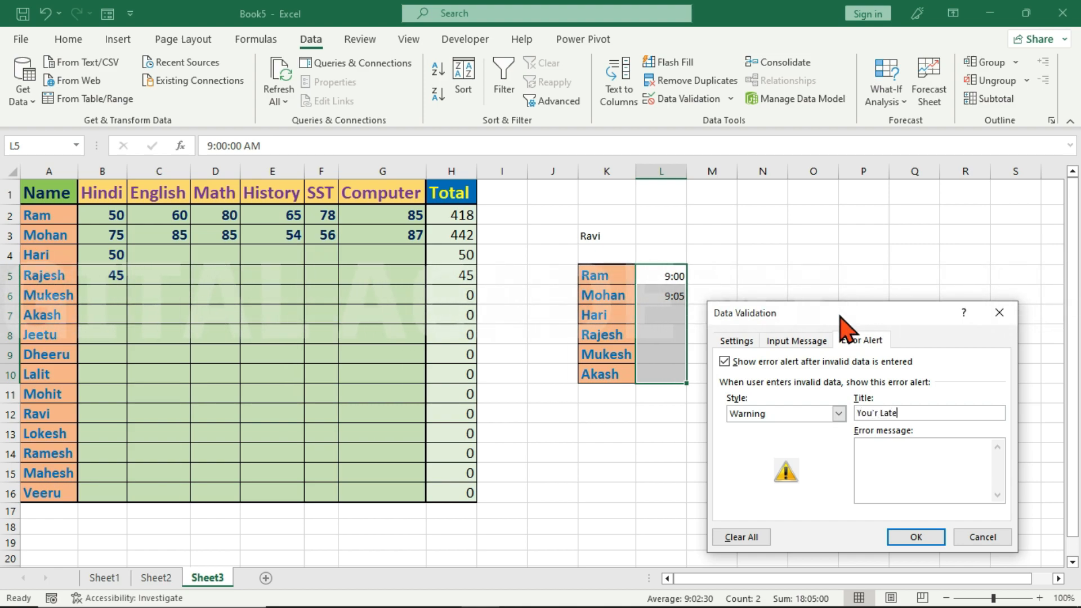
Step: Set the warning alert's error message to "Half Day" and apply the validation rule to L5:L10
click(879, 453)
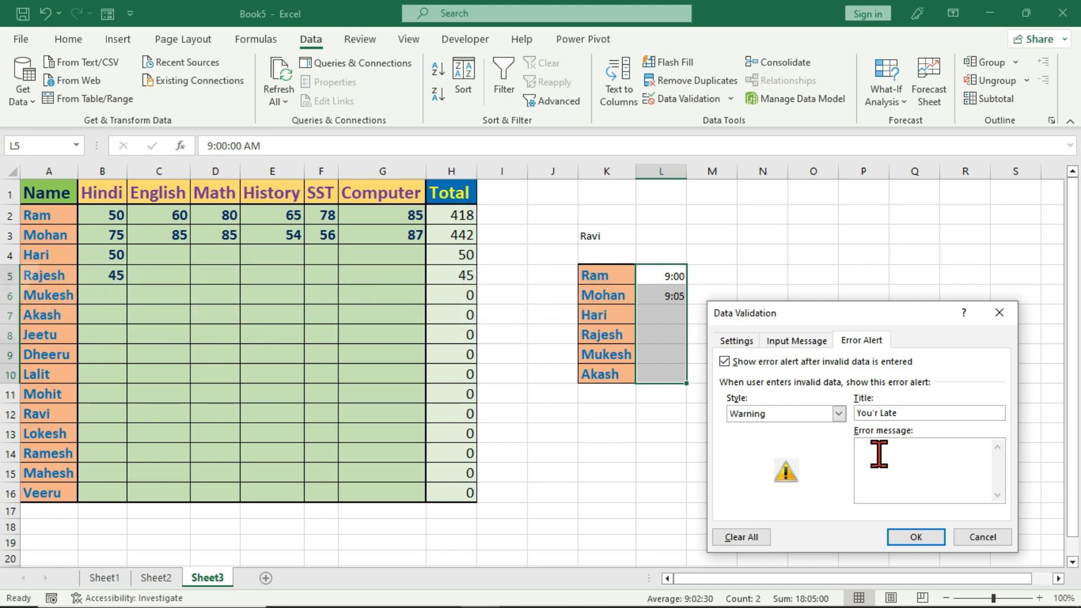
text(H)
text(ello Lat)
text(y)
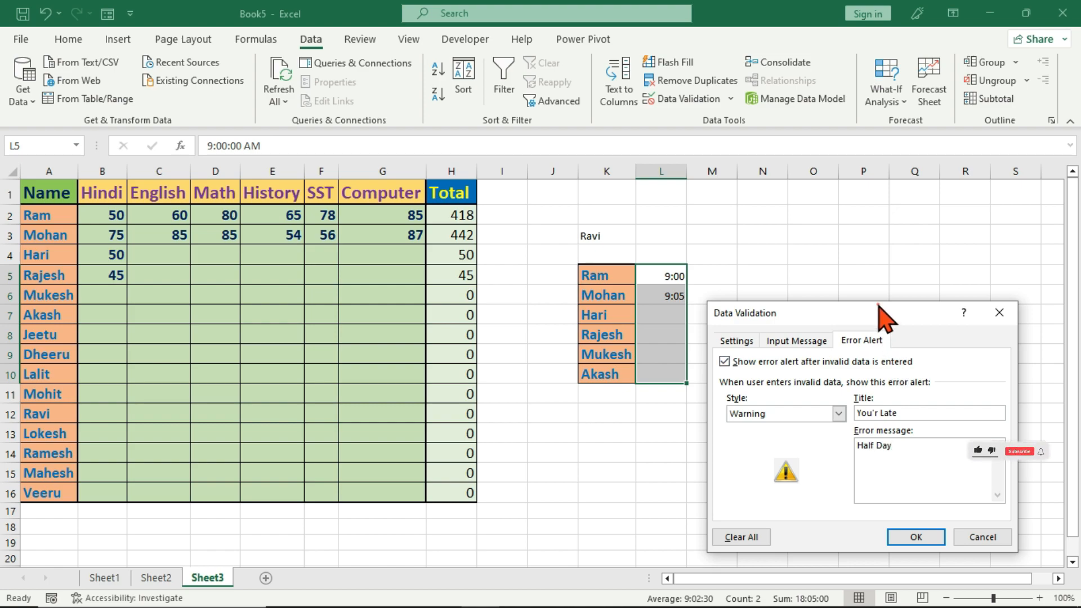
drag(885, 314, 893, 292)
drag(739, 295, 721, 274)
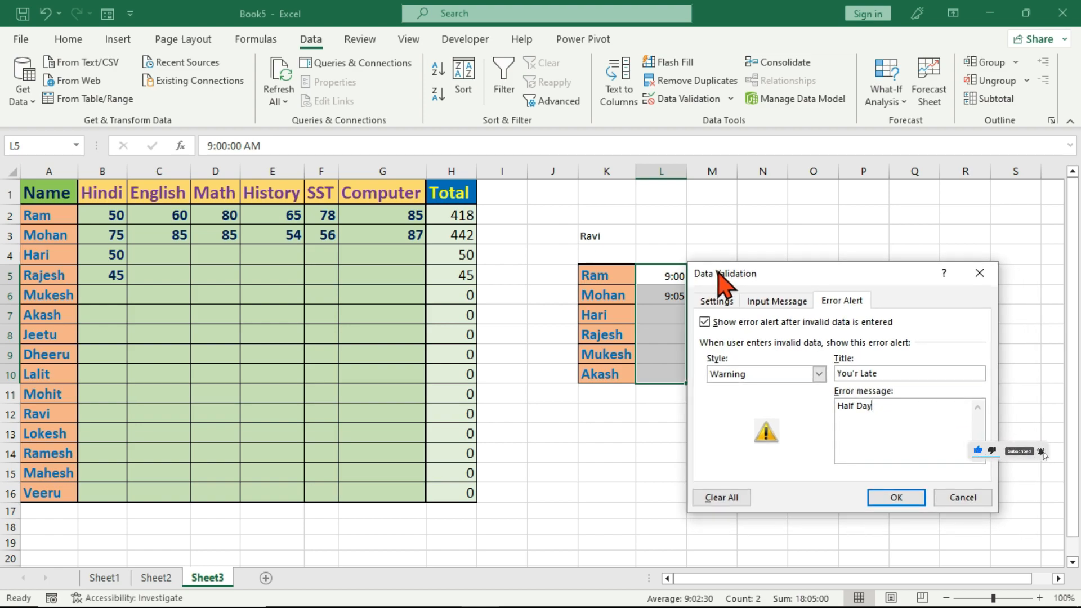
click(876, 498)
Step: Enter the time 9:15 in L7 and accept it despite the late warning
click(652, 316)
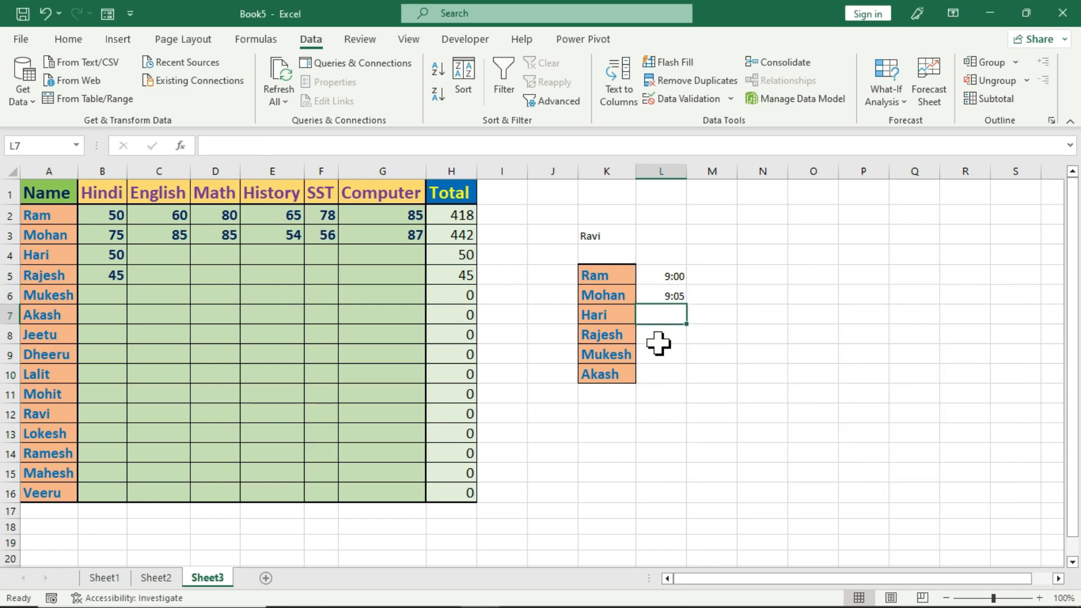
text(9:15)
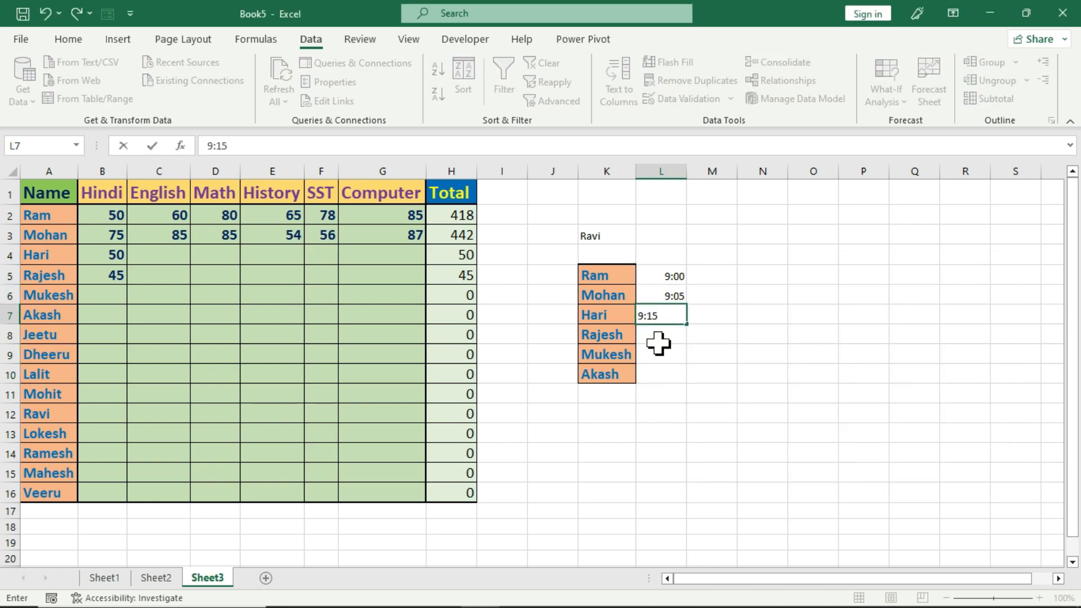
key(Return)
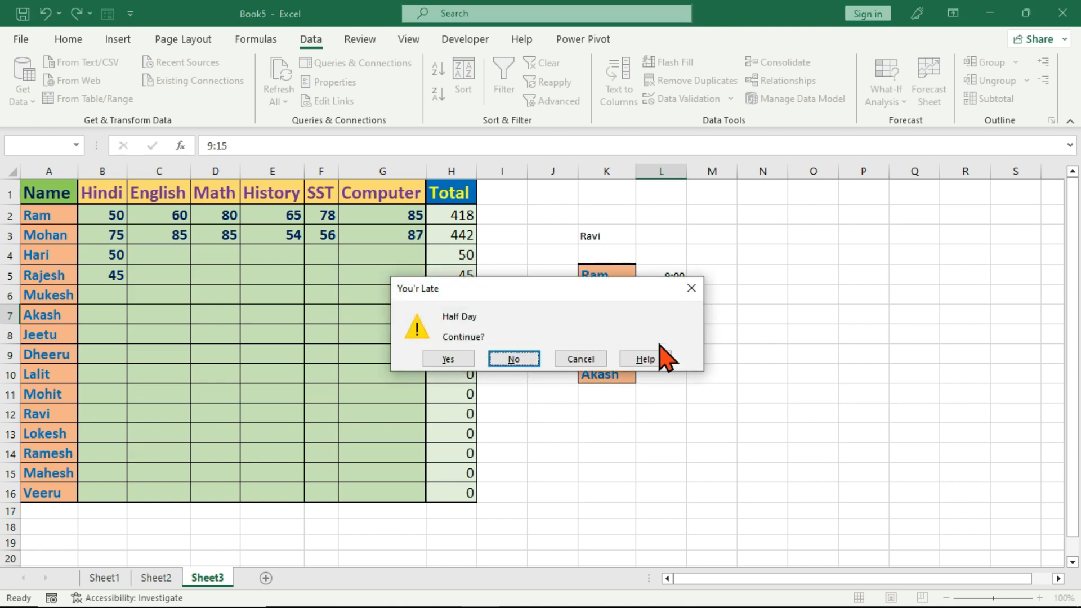
drag(527, 292, 714, 409)
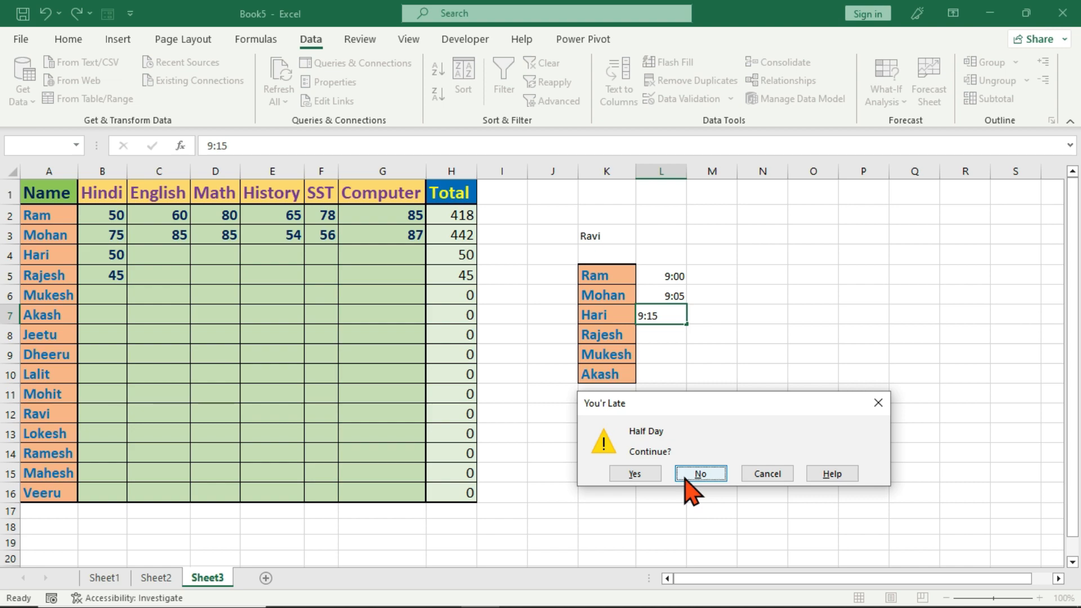
click(648, 476)
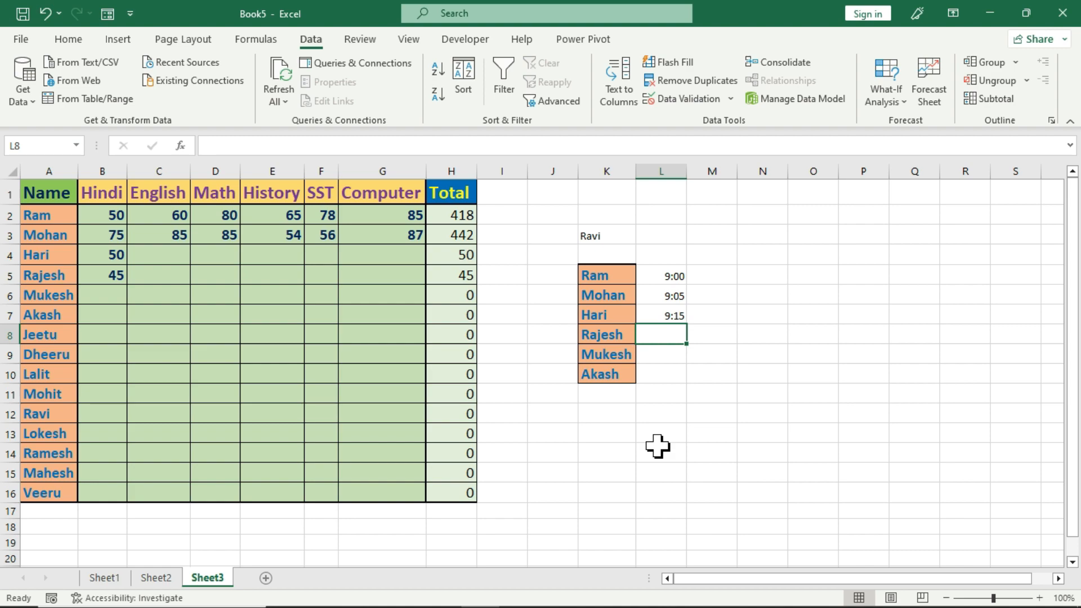
Step: Try to enter the time 9:20 in L8 and cancel the entry at the late warning
text(9:20)
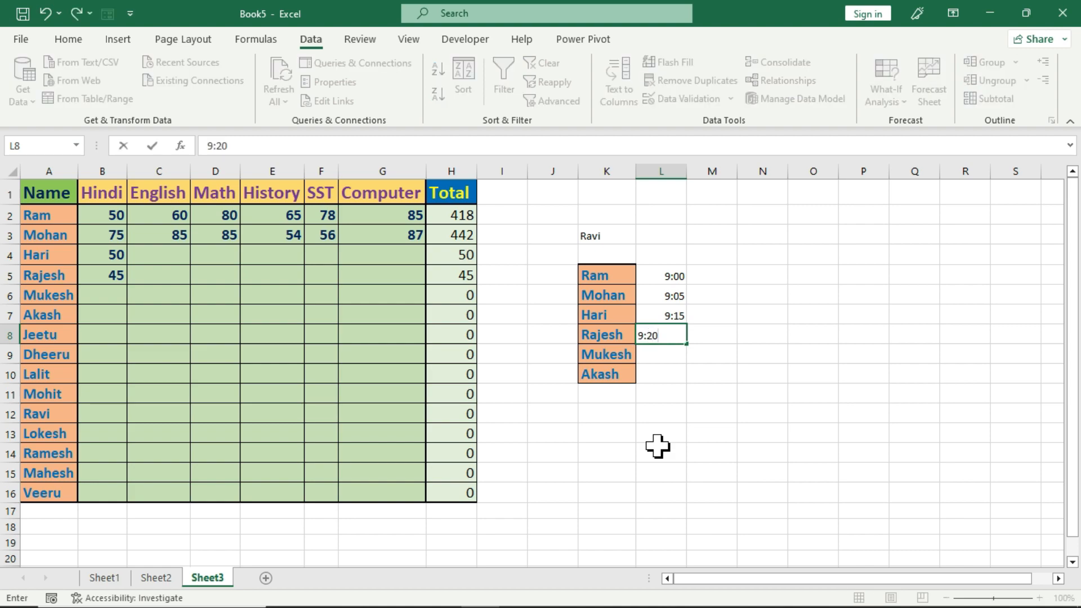
key(Return)
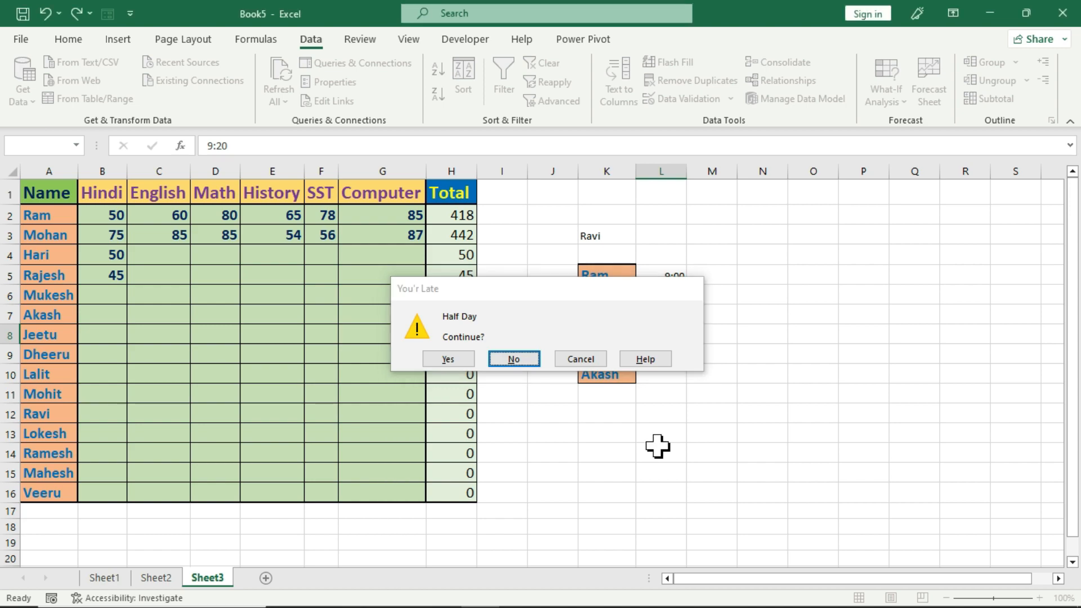
key(Escape)
Step: Enter the time 9:05 in L8 and 9:00 in L9
text(9:05)
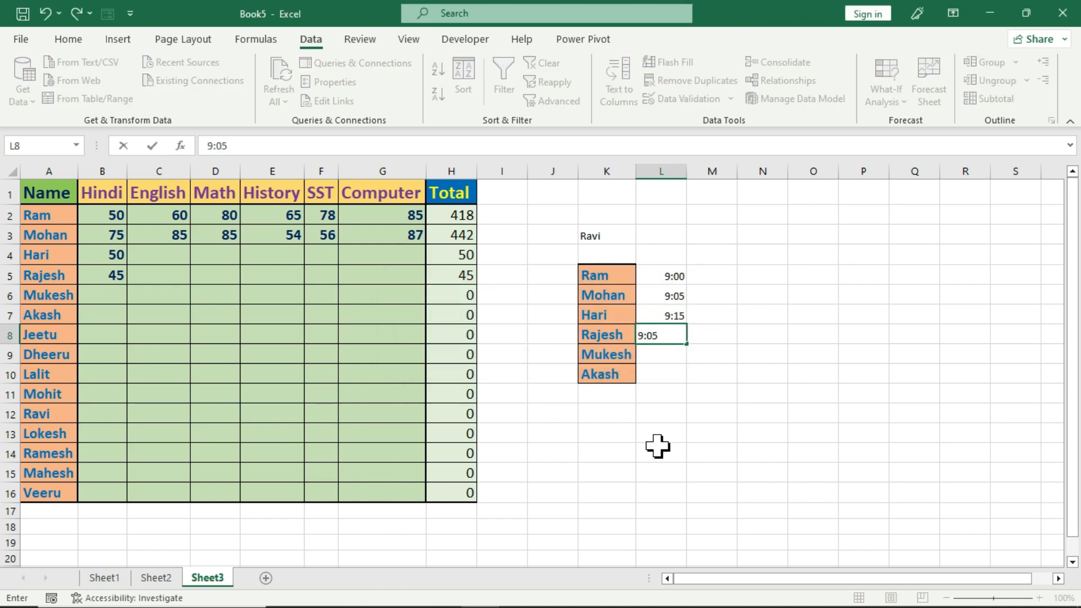
key(Return)
text(9:00)
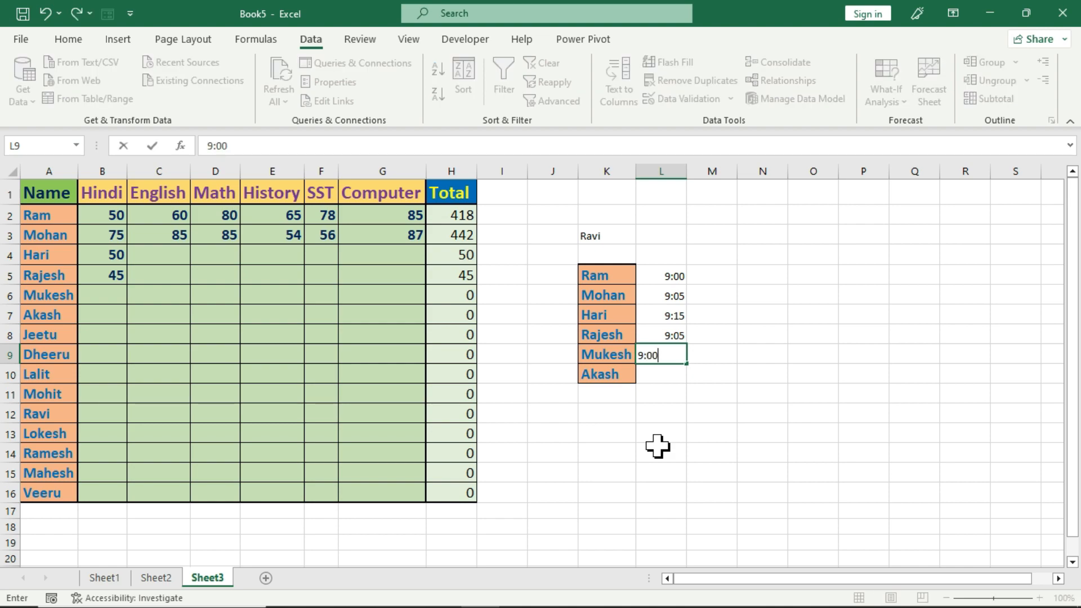
key(Return)
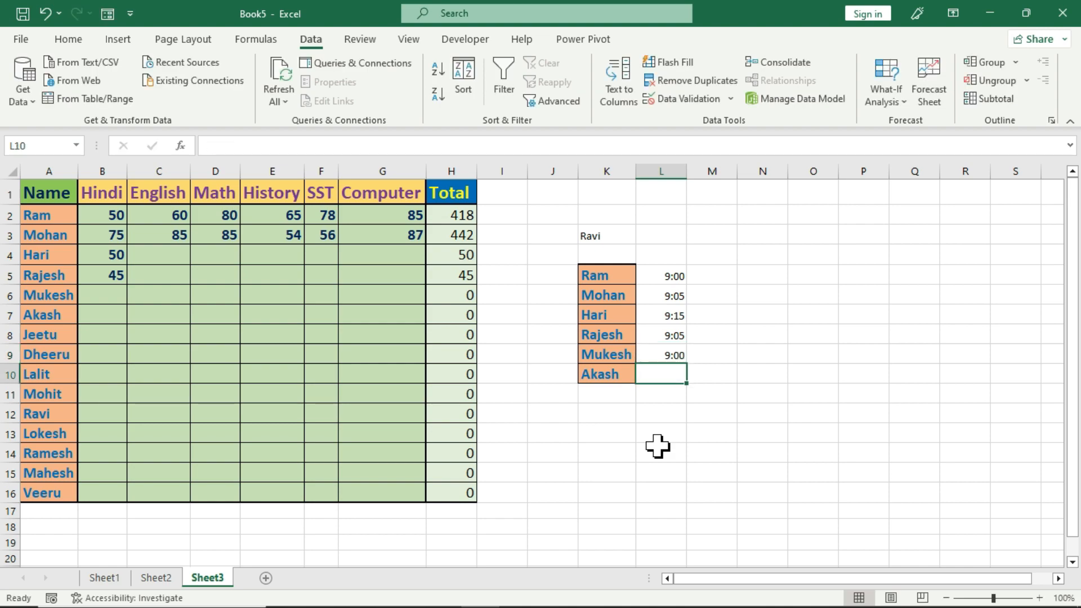
Step: Enter the time 9:30 in L10 and accept it despite the late warning
text(9:30)
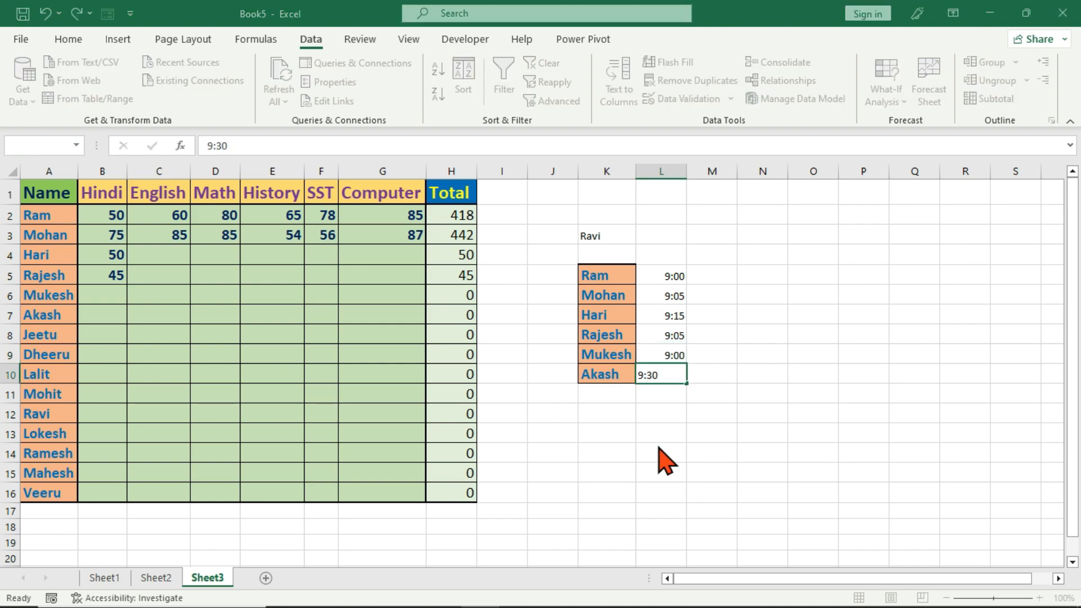
key(Return)
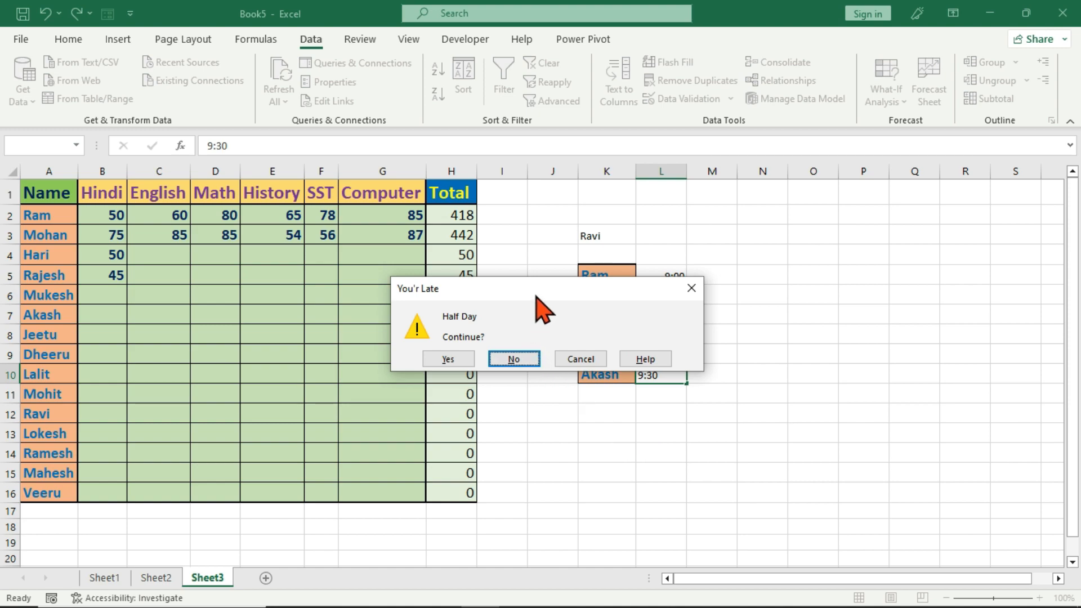
drag(542, 286, 688, 418)
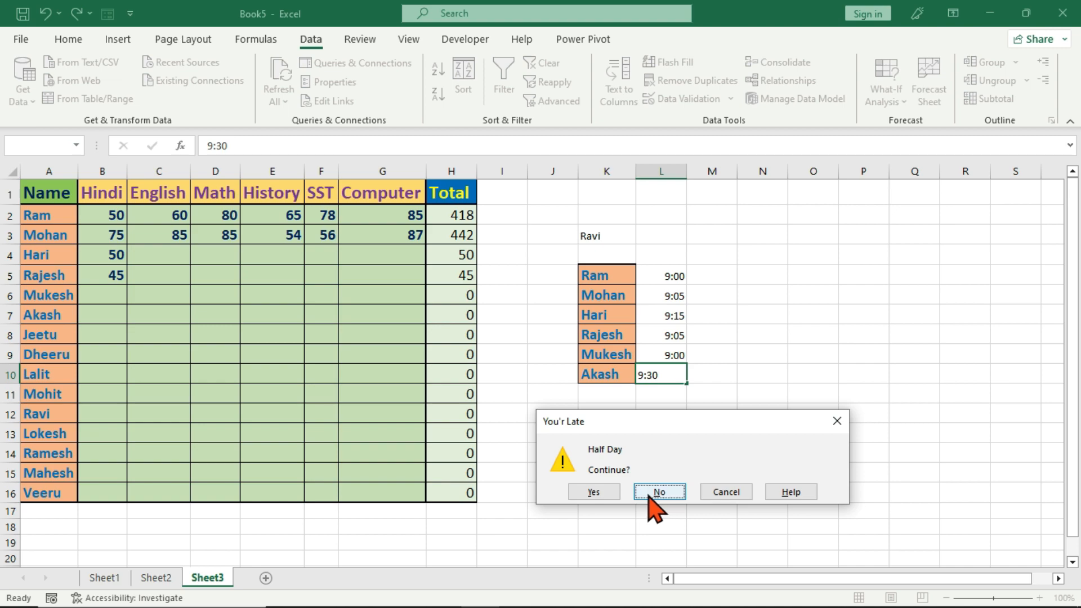
click(594, 492)
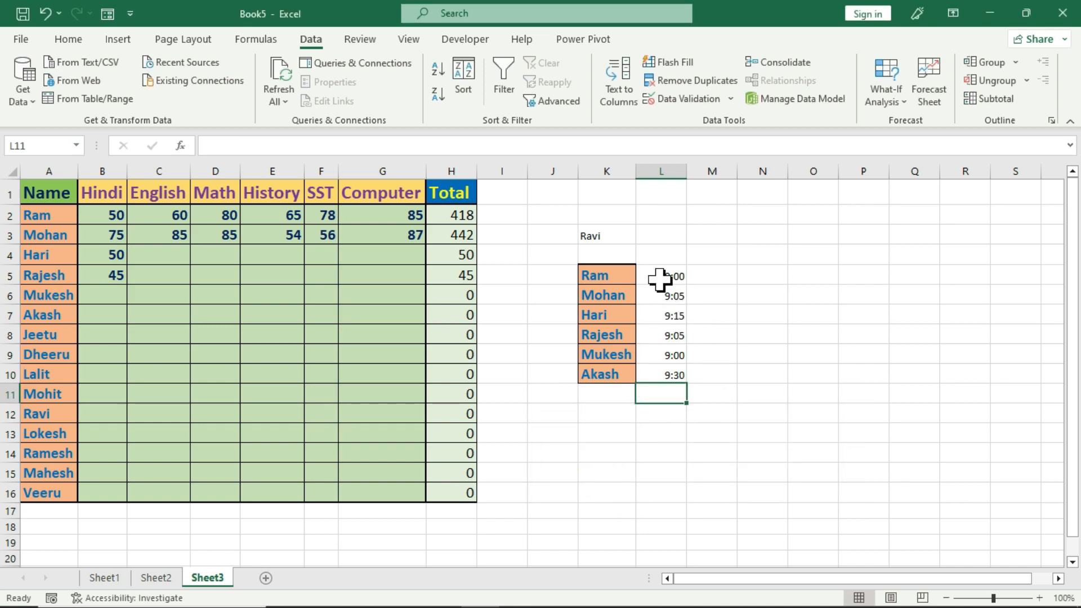
Step: Circle the invalid times in L5:L10, and clear the validation circles again
drag(659, 278, 668, 375)
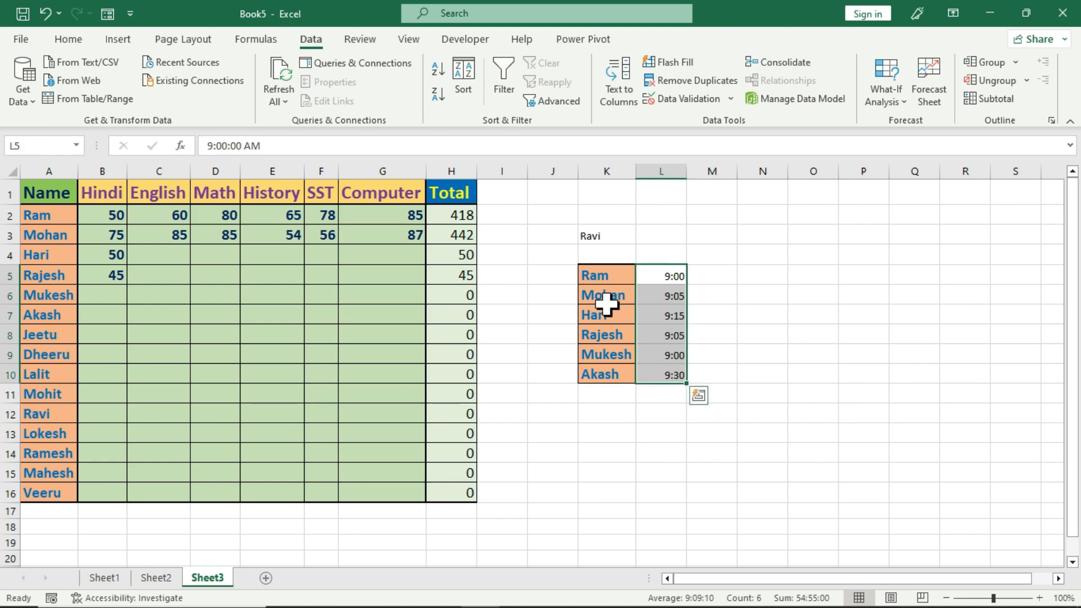
click(732, 100)
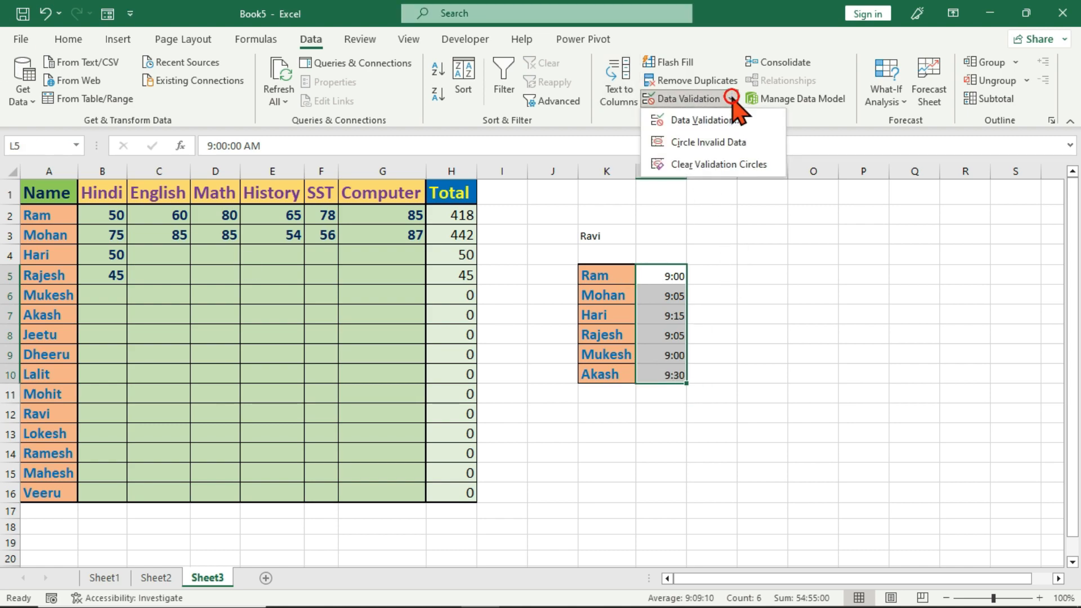
click(756, 142)
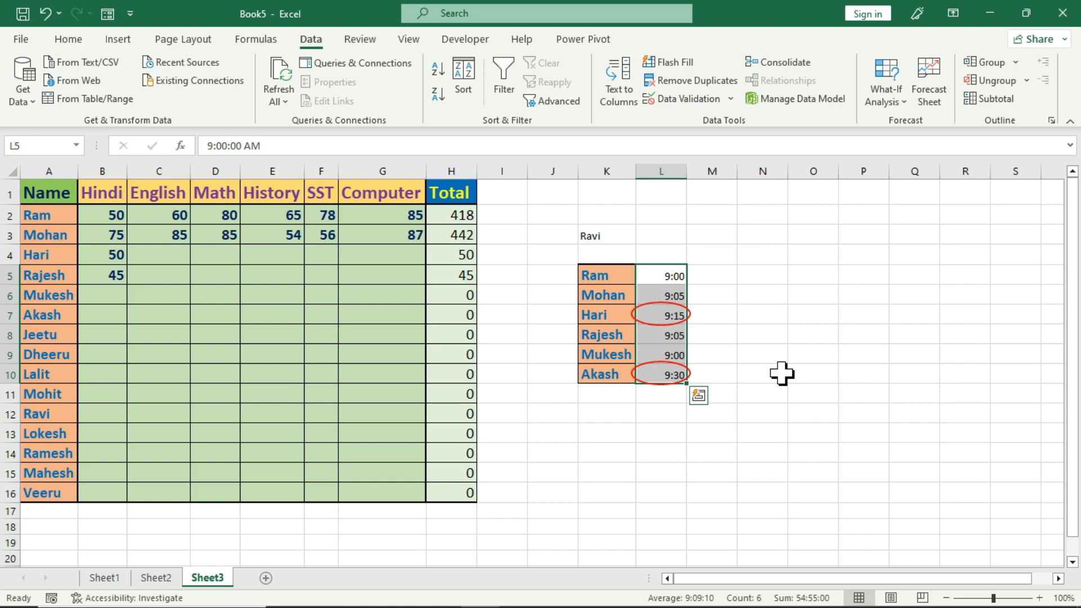
click(731, 99)
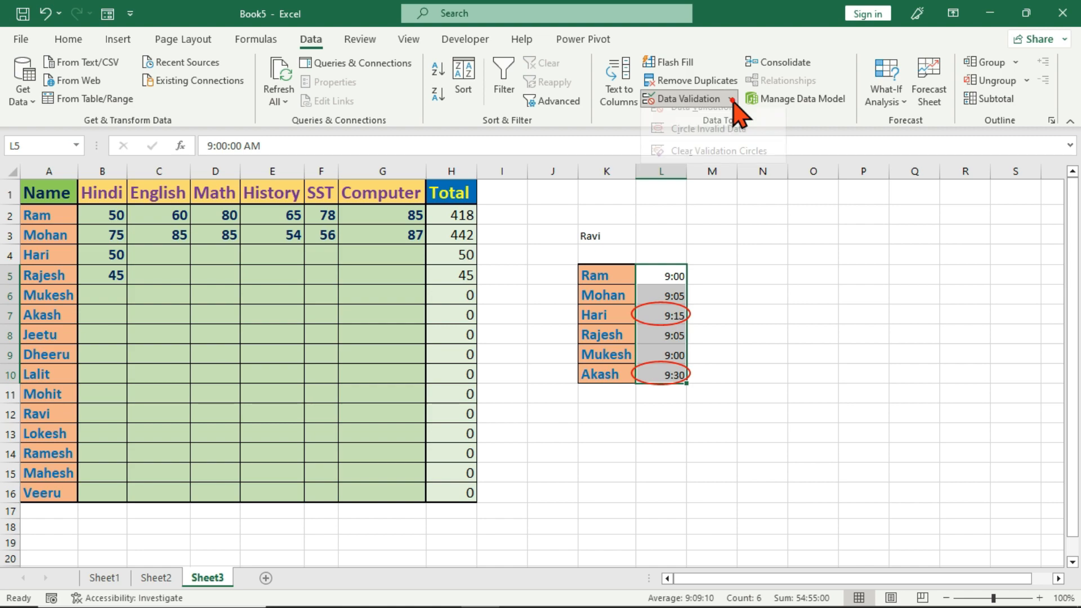
click(740, 164)
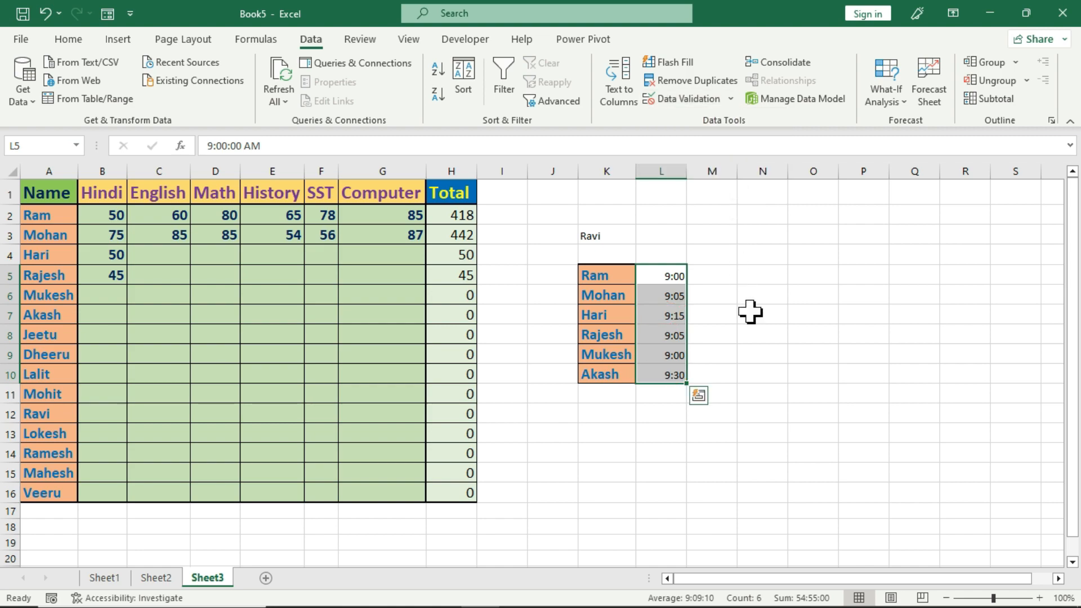
Step: Examine the allowed data types in the validation settings of L5:L10, including Text length, and close them without applying changes
click(693, 103)
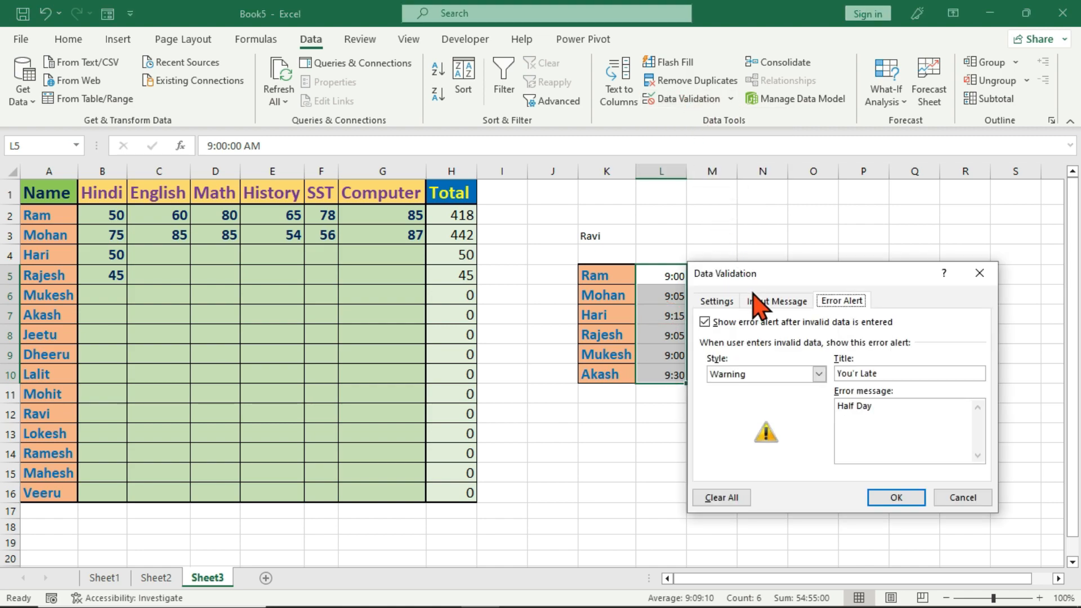
drag(757, 275, 748, 221)
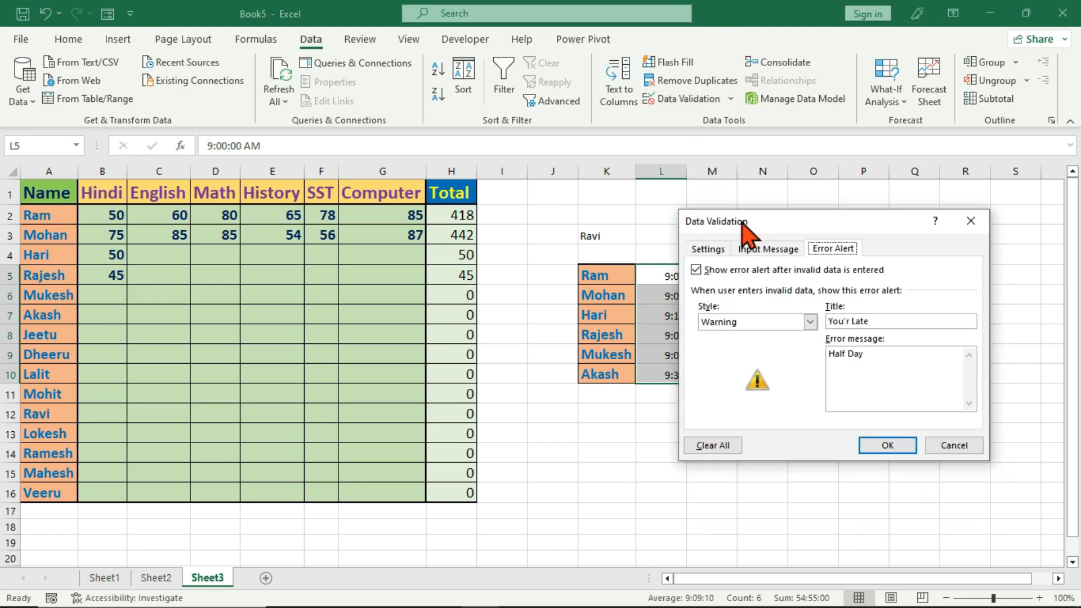
click(719, 245)
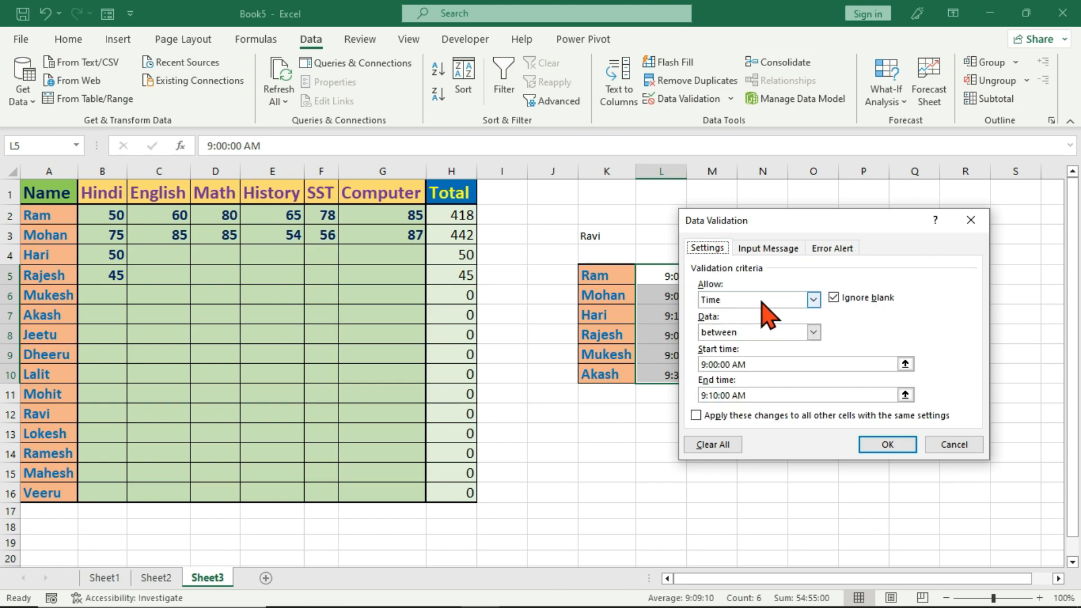
click(765, 299)
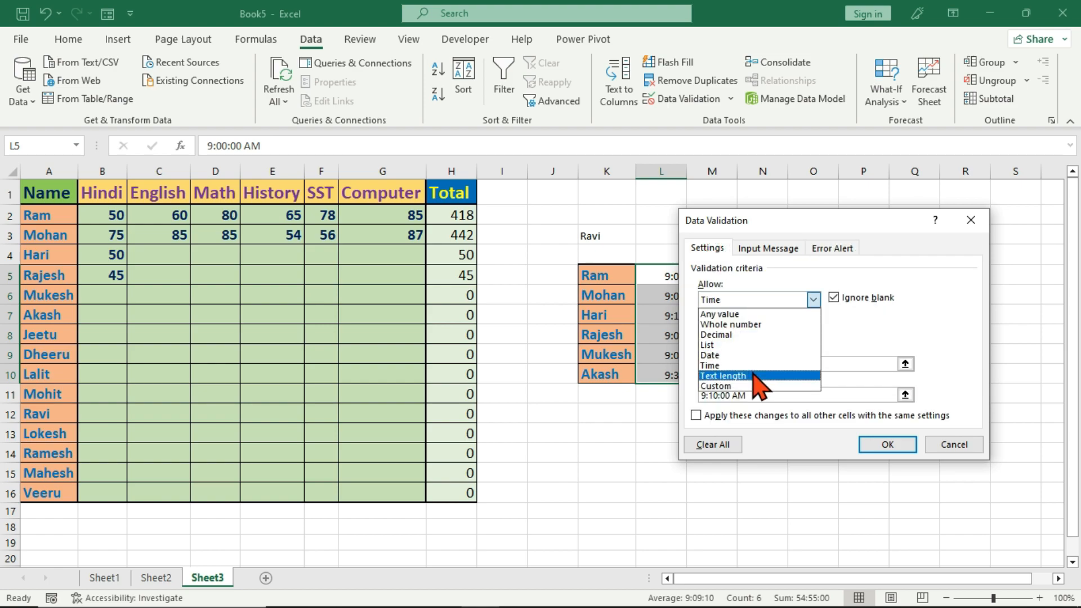
click(755, 375)
click(755, 298)
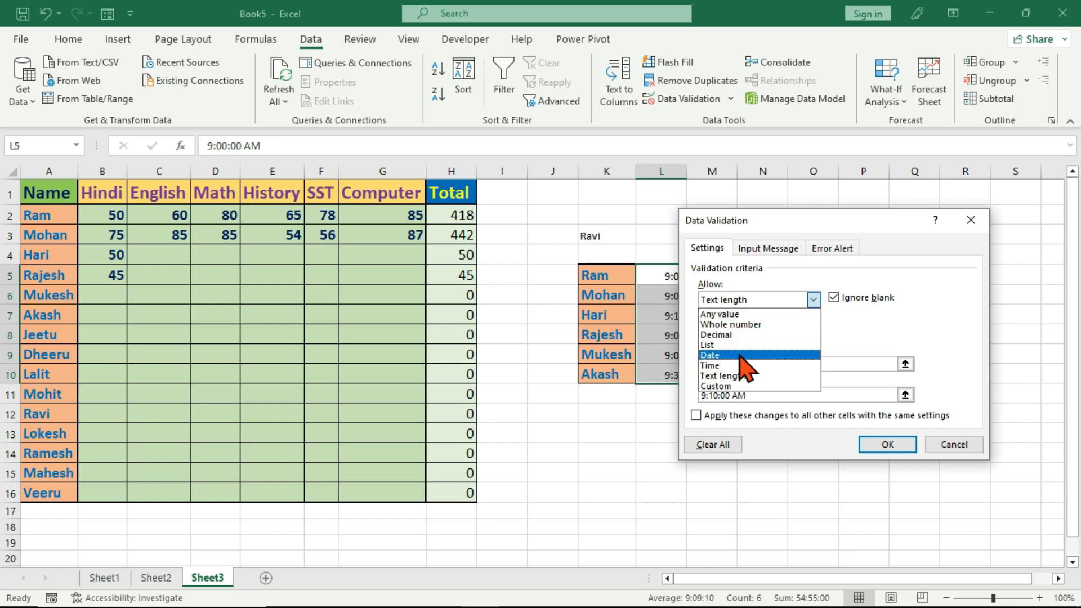
click(759, 326)
key(Escape)
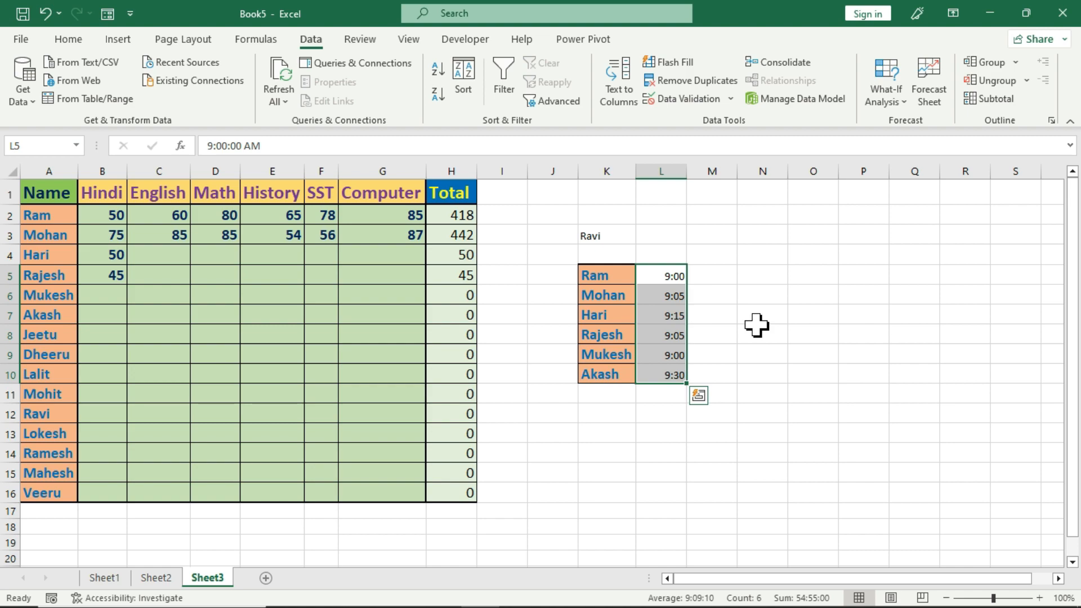
click(756, 327)
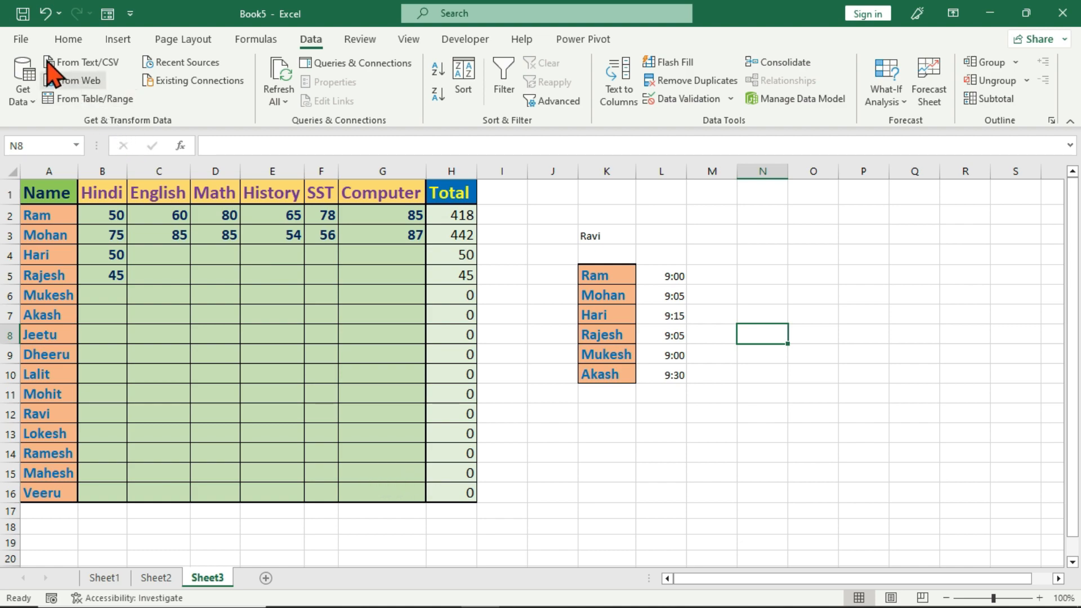
Step: Open the recent workbook Consolidate and look over its Jan-24 and Feb-24 salary tables
click(22, 39)
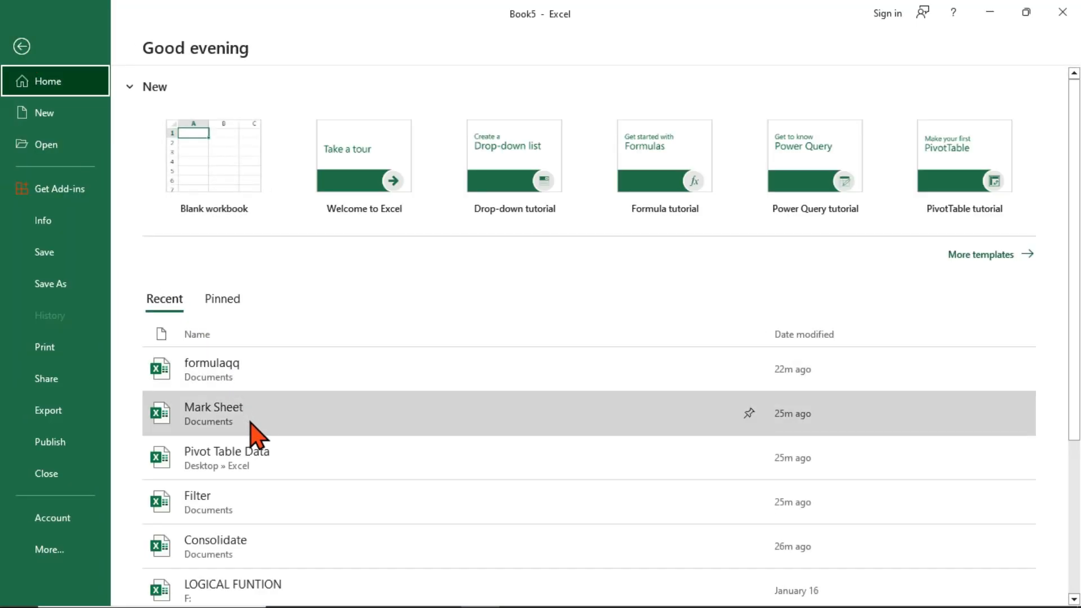
click(253, 544)
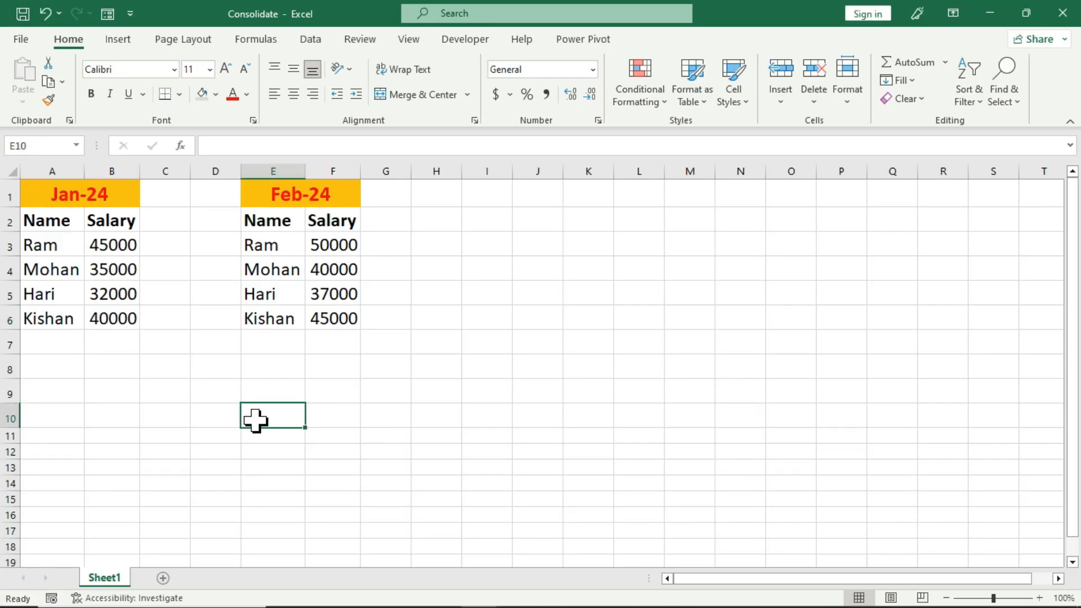
drag(53, 192, 126, 319)
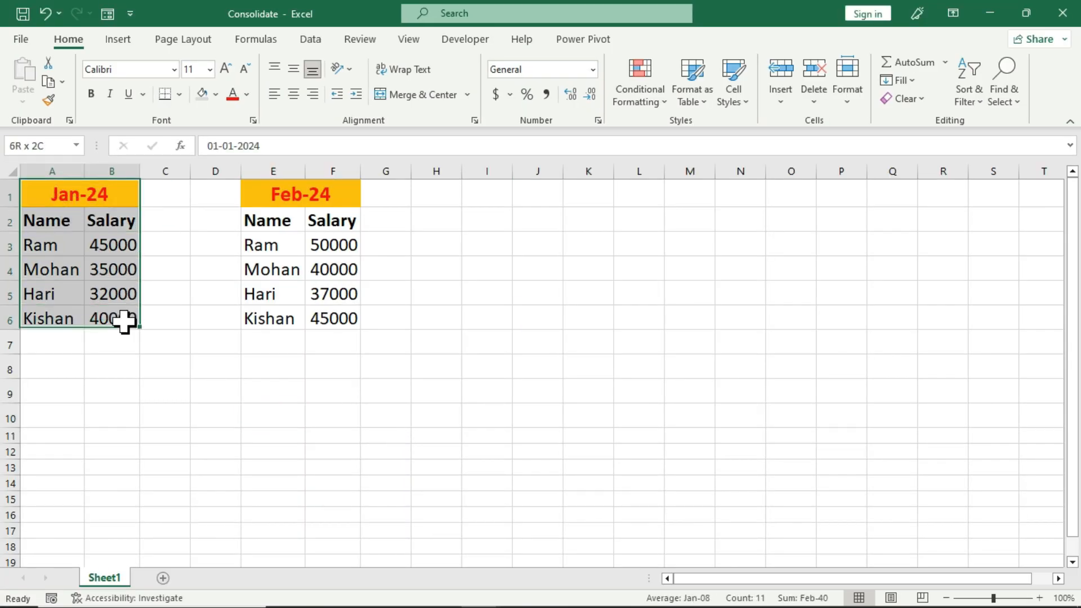
drag(274, 194, 340, 313)
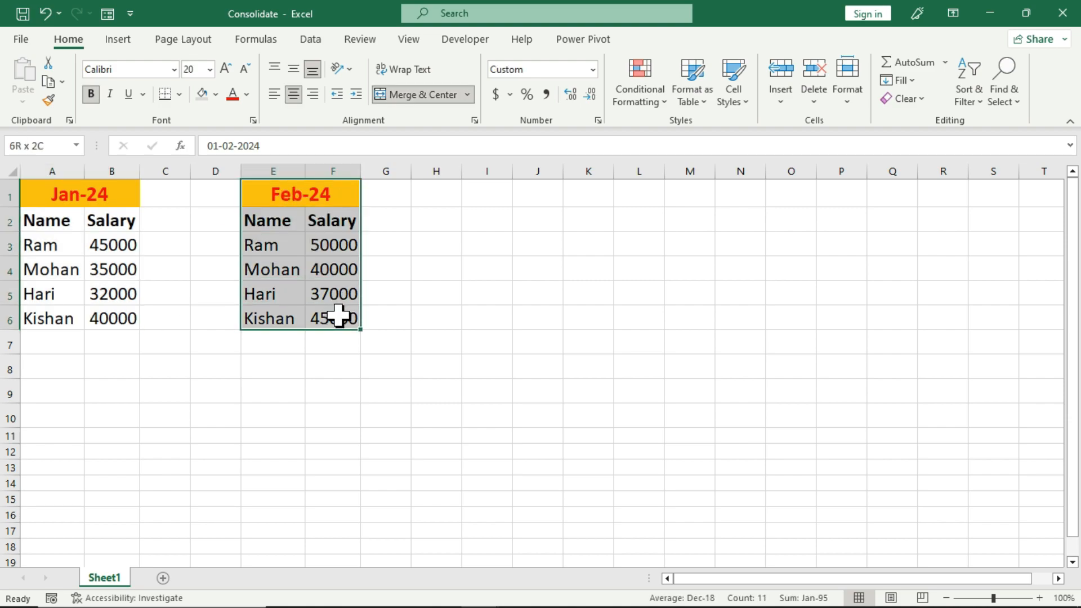
click(313, 358)
drag(50, 198, 116, 319)
drag(278, 232, 332, 318)
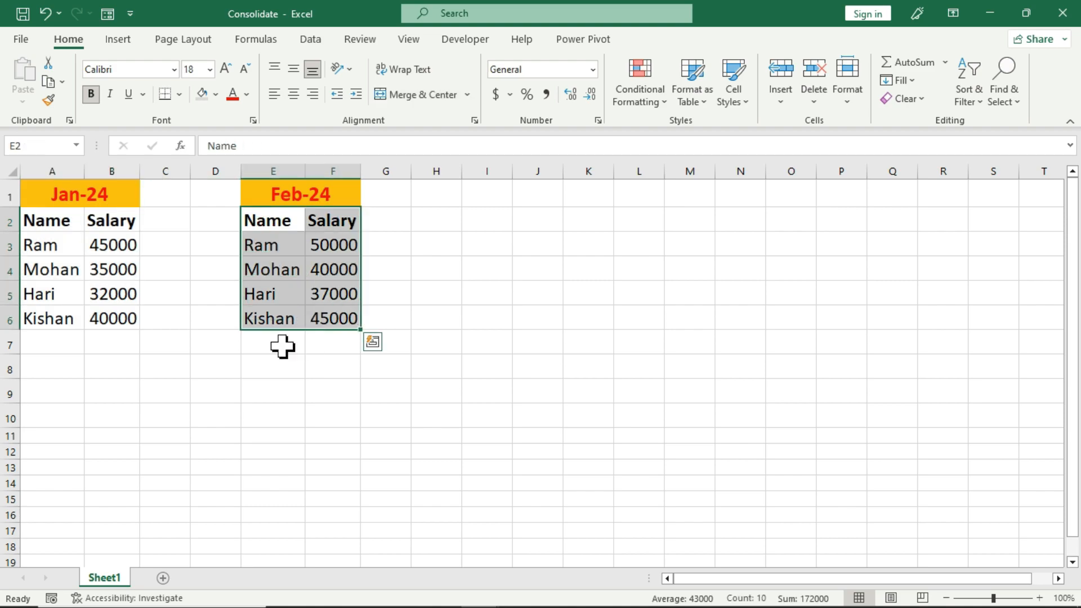
click(248, 365)
drag(42, 243, 48, 316)
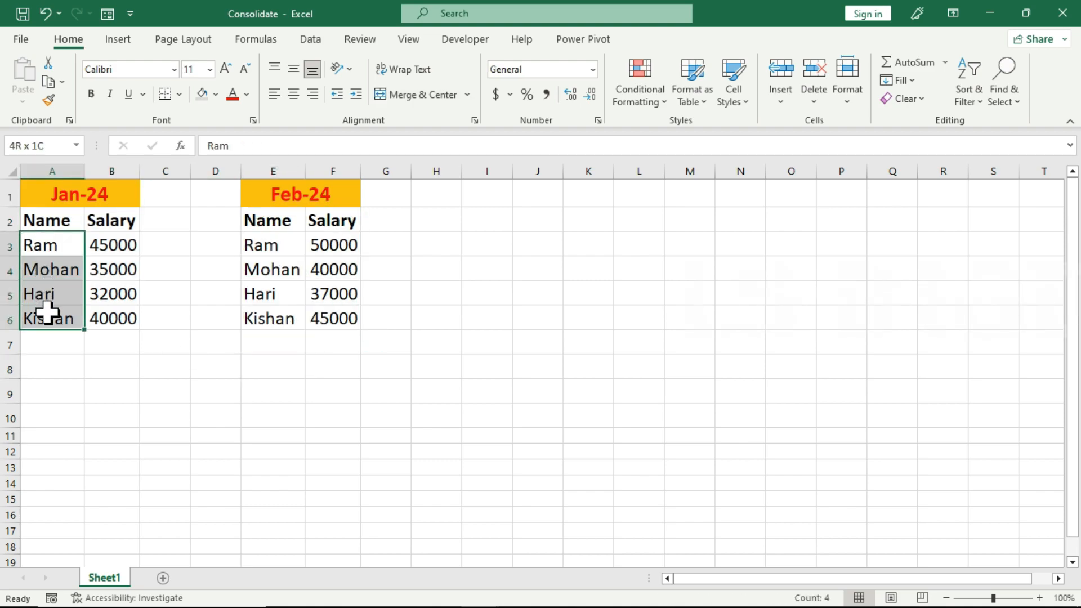
Step: Start a consolidation with H2 as the destination cell and Sum as the function
drag(130, 243, 121, 318)
drag(323, 253, 330, 316)
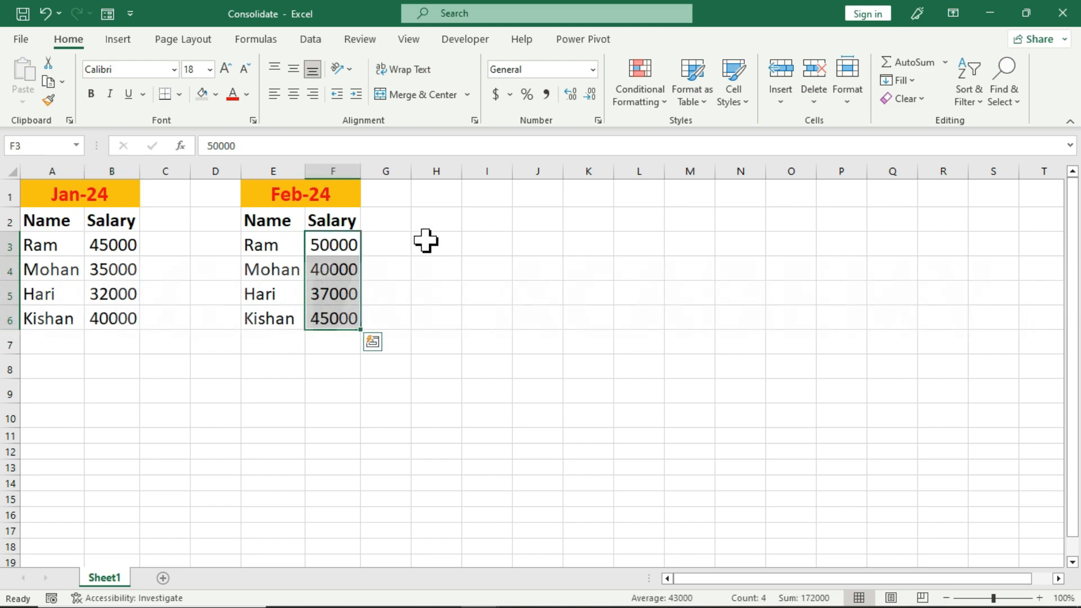
click(432, 223)
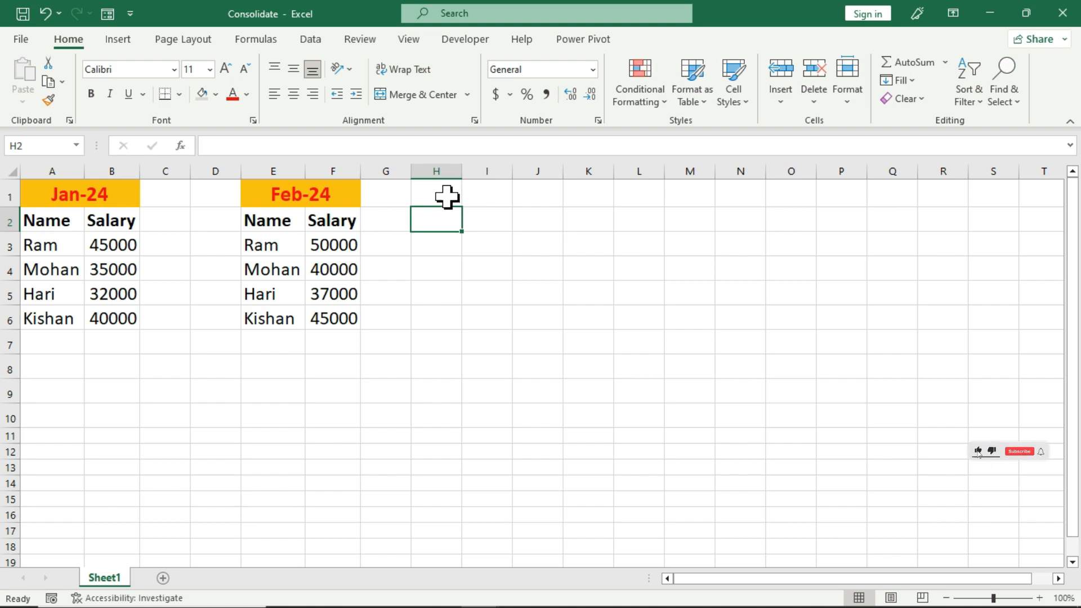
click(309, 41)
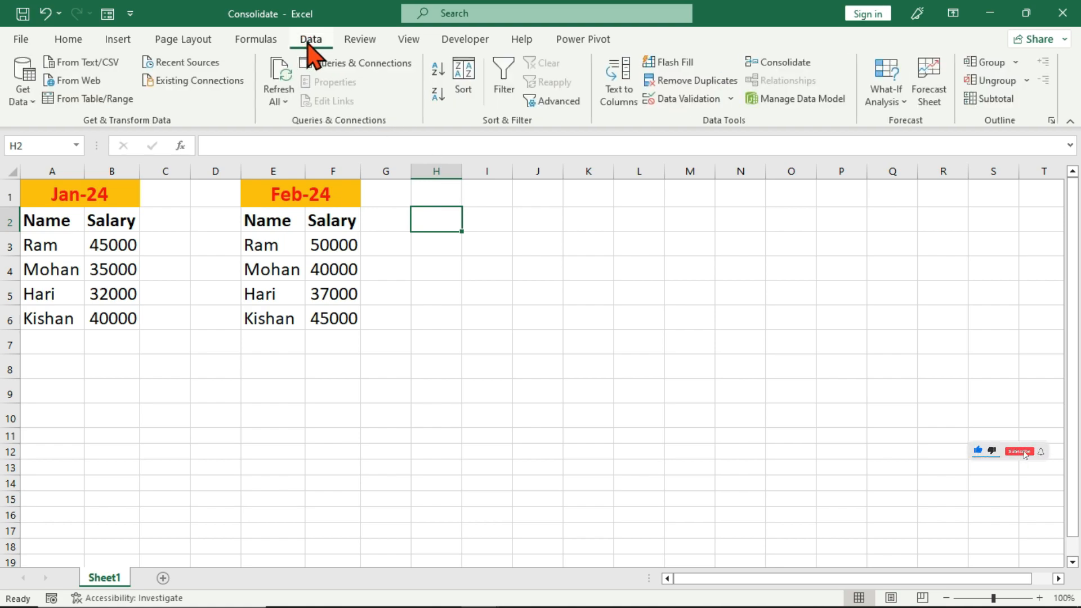
click(787, 66)
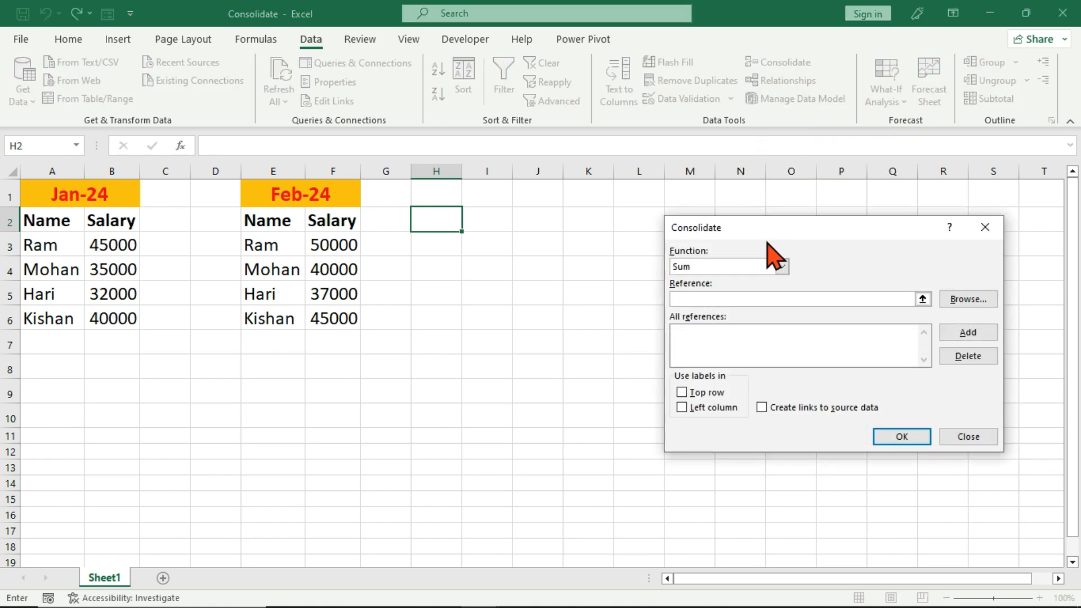
drag(762, 239, 670, 246)
click(679, 268)
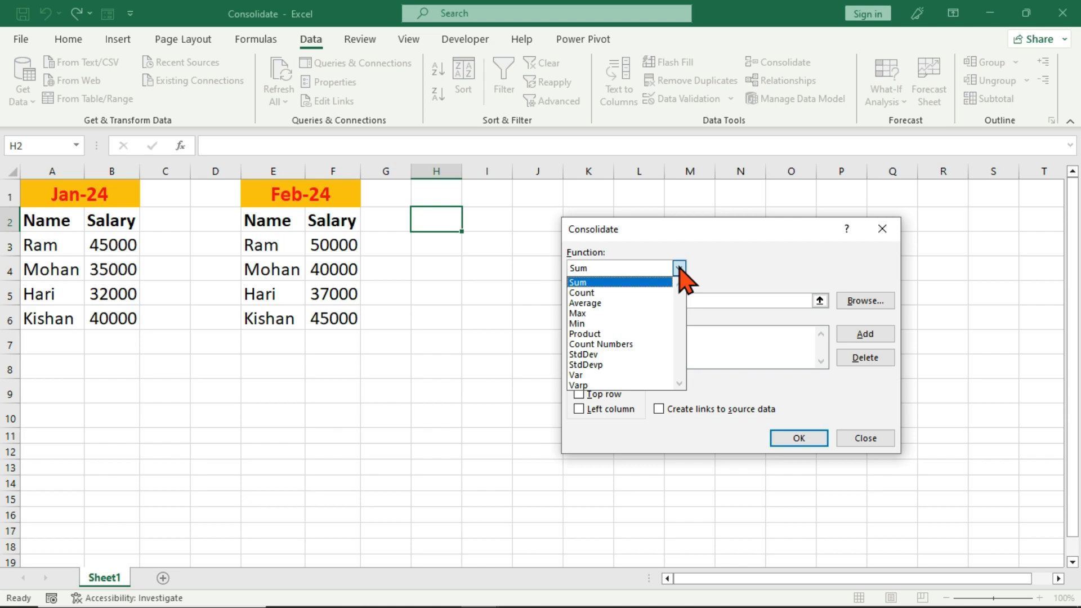
click(609, 283)
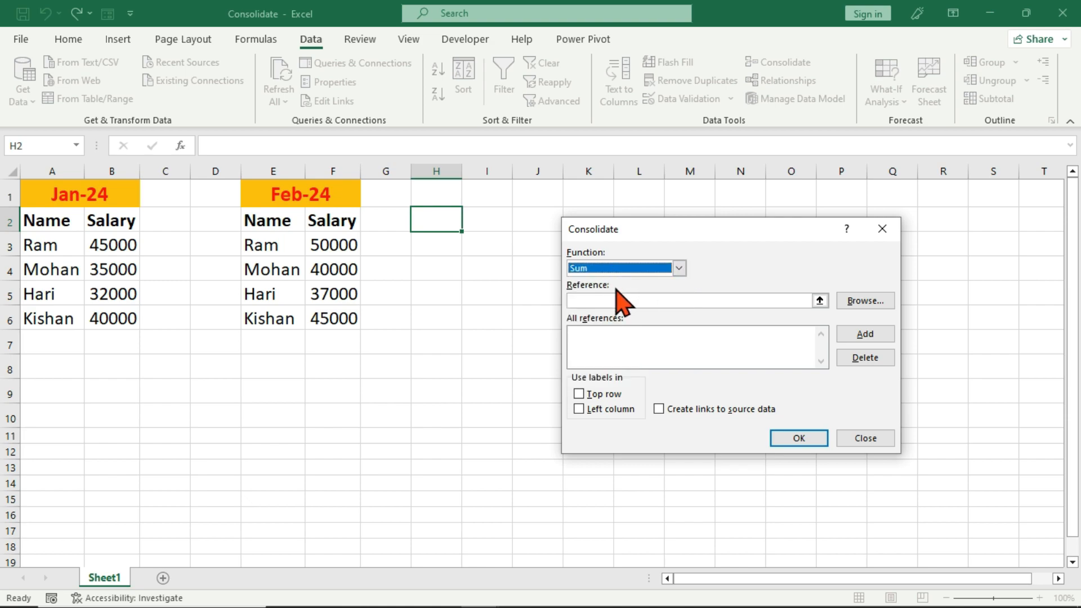
Step: Add the Jan-24 table A2:B6 and the Feb-24 table E2:F6 as consolidation references
click(605, 301)
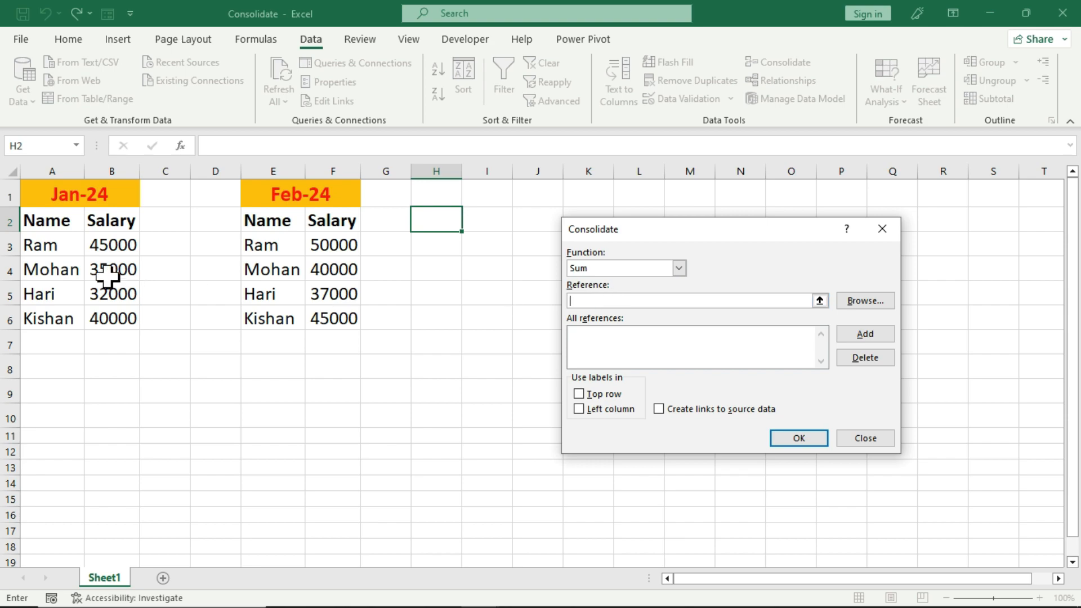
drag(48, 221, 113, 316)
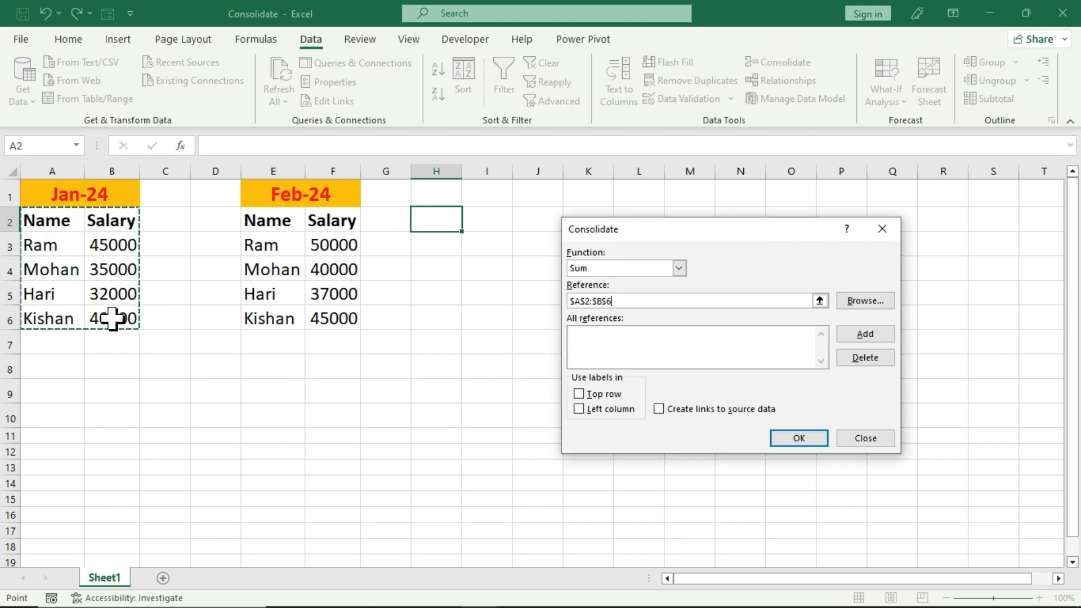
click(871, 335)
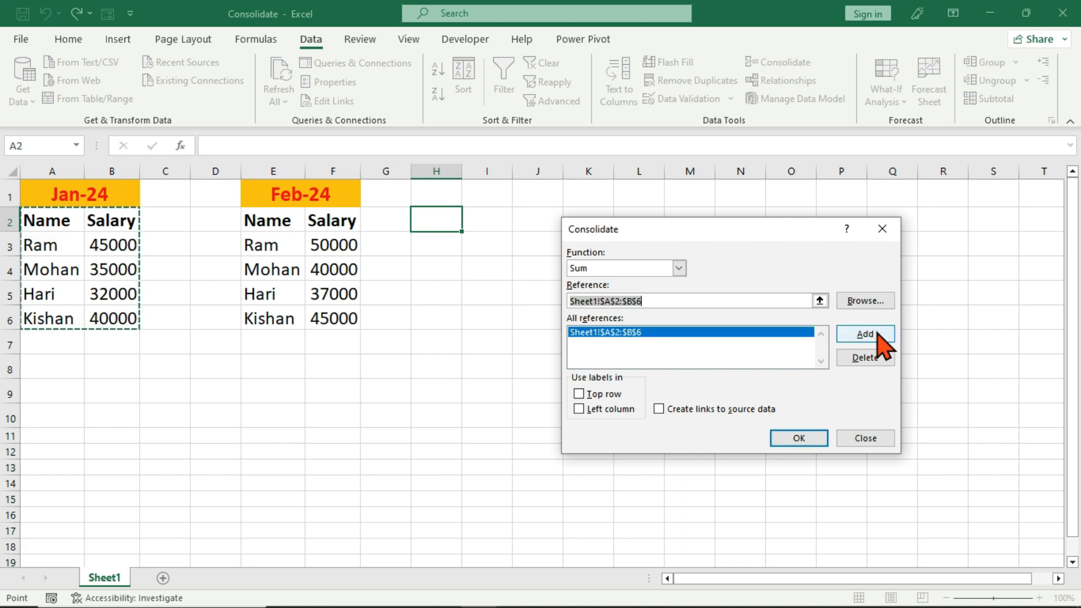
click(657, 302)
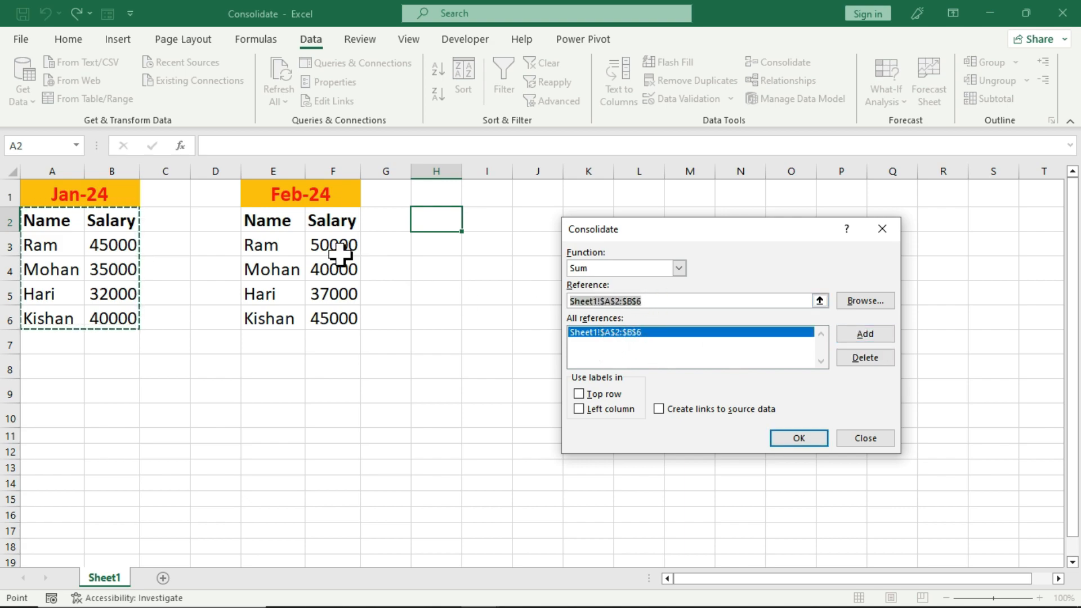
drag(260, 219, 337, 311)
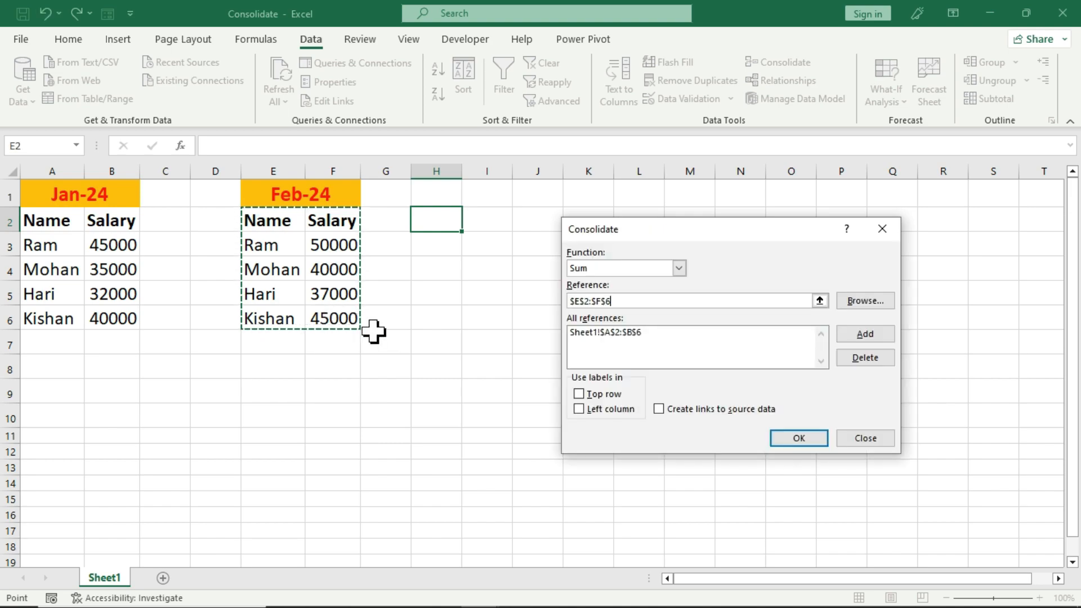
click(864, 336)
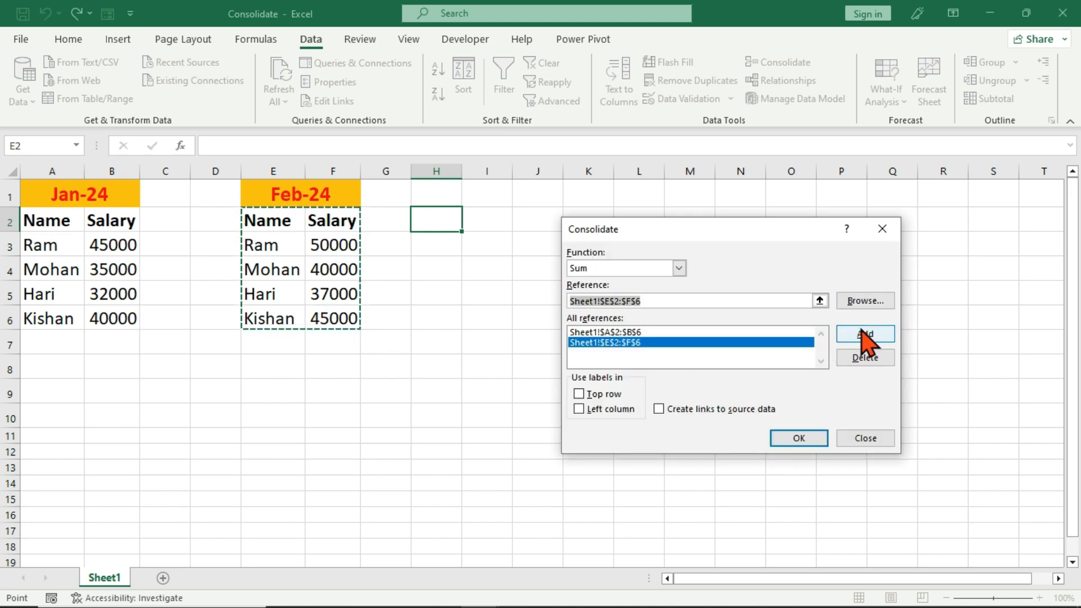
Step: Run the consolidation into H2 without using any labels, and undo it
click(797, 445)
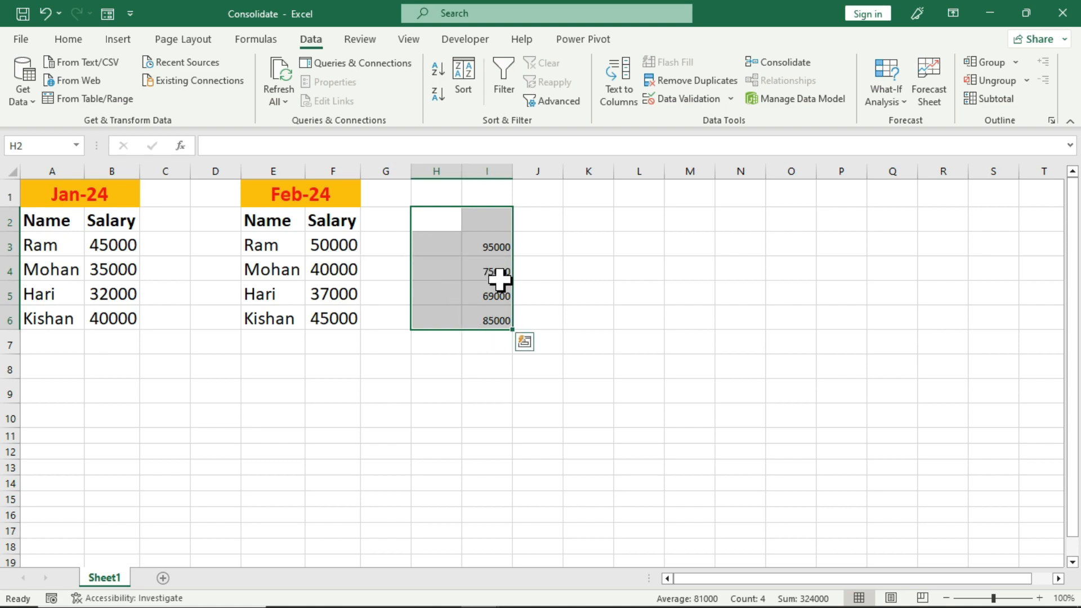
key(ctrl+z)
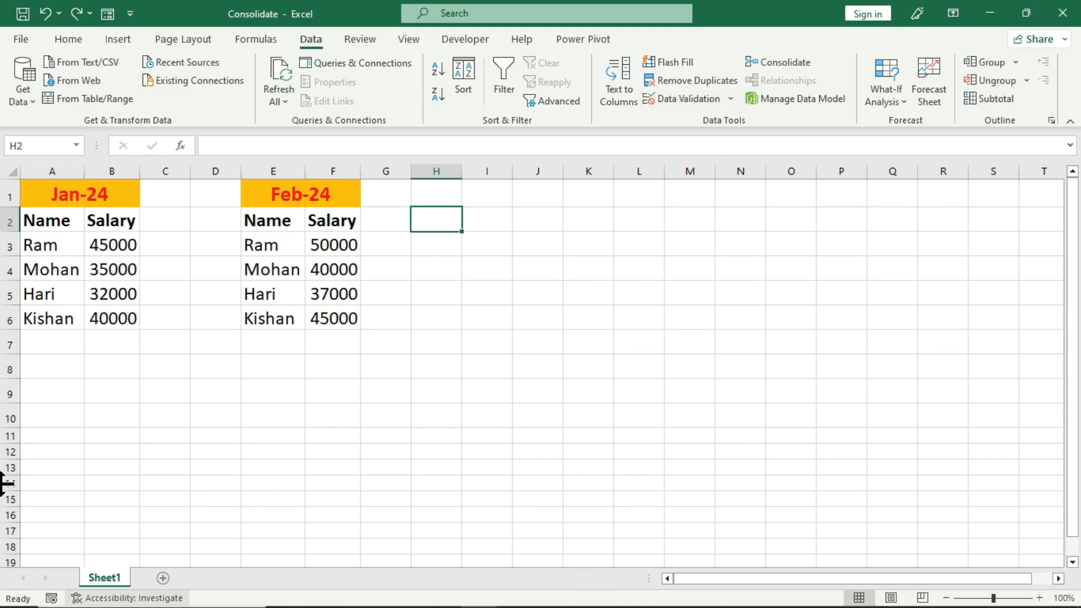
Step: Consolidate the same two references by Sum into H2, using labels from the top row and left column
click(779, 63)
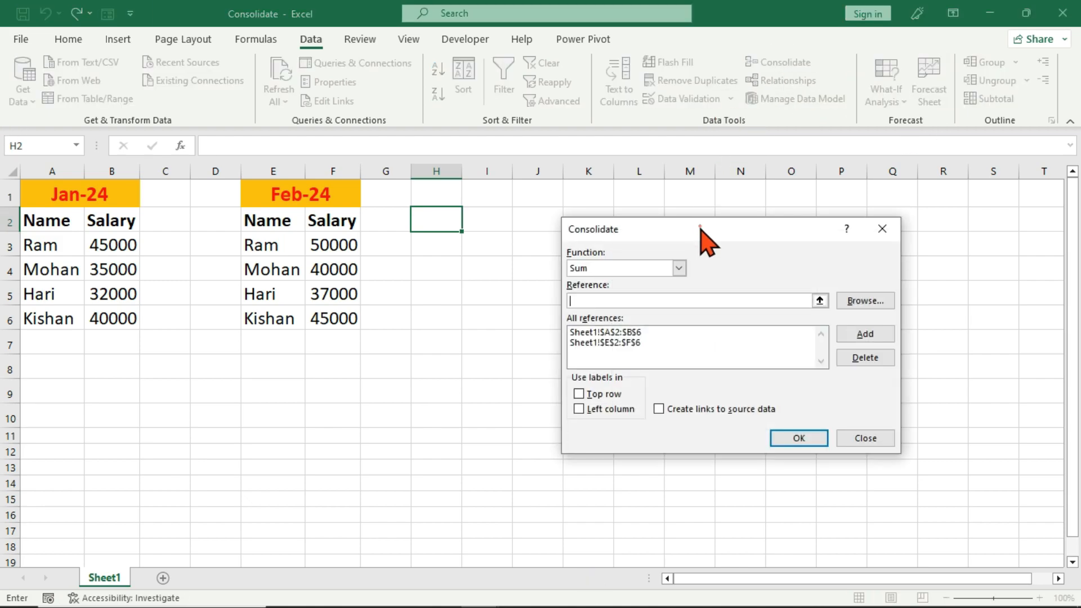
drag(700, 228, 679, 235)
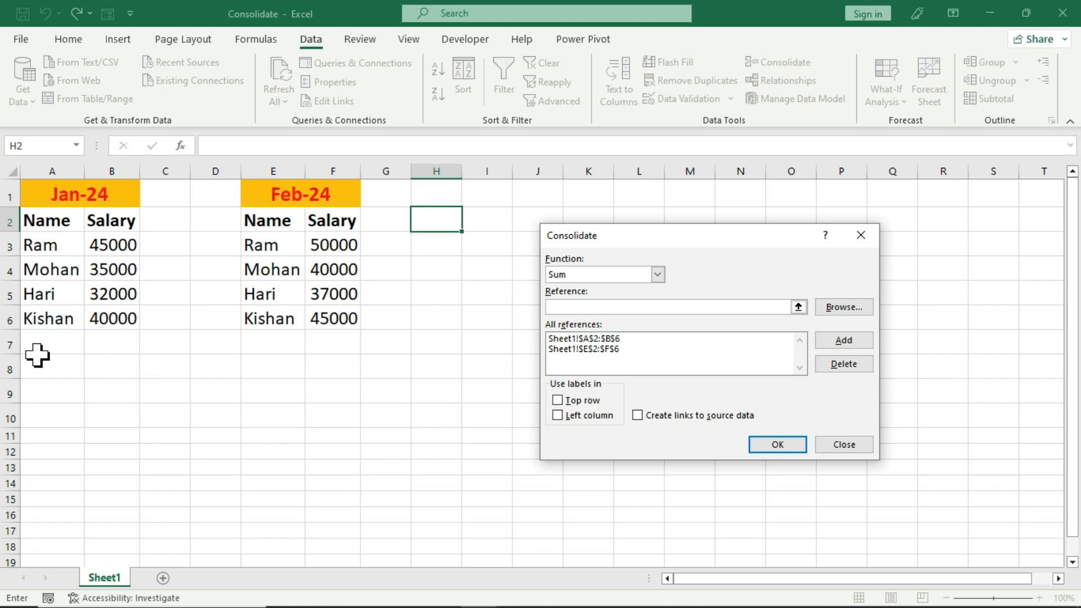
click(558, 417)
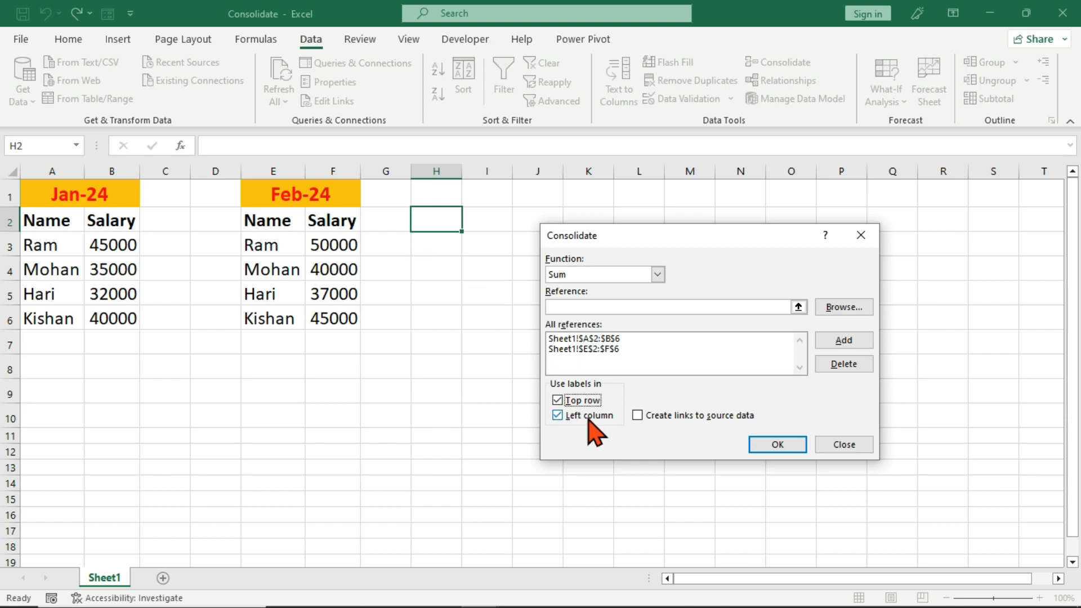
click(769, 445)
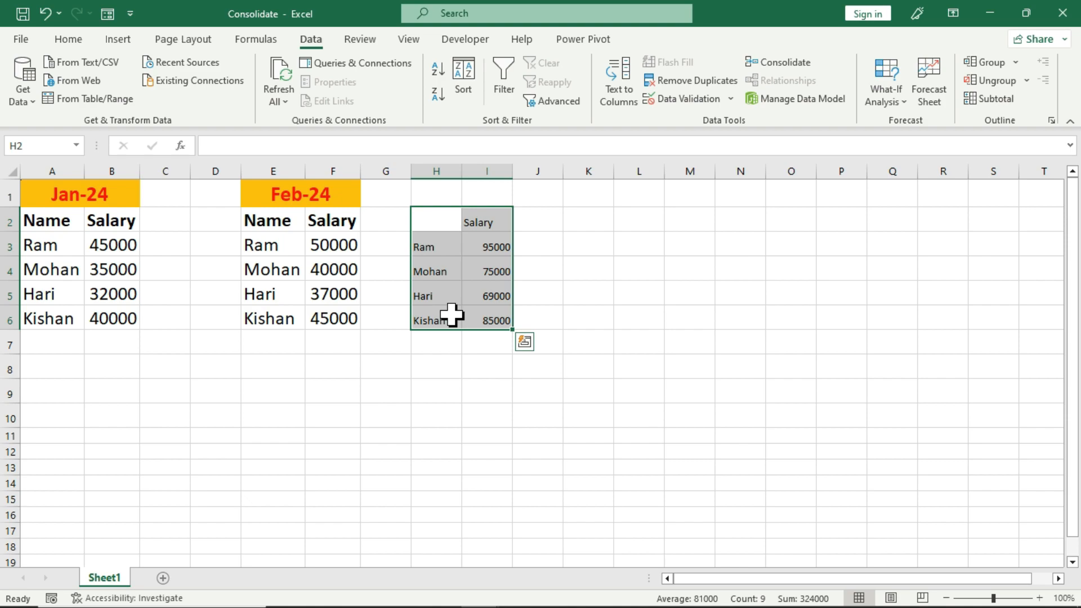
Step: Check each person's consolidated salary in I3:I6 against the matching Jan-24 and Feb-24 salaries
click(446, 243)
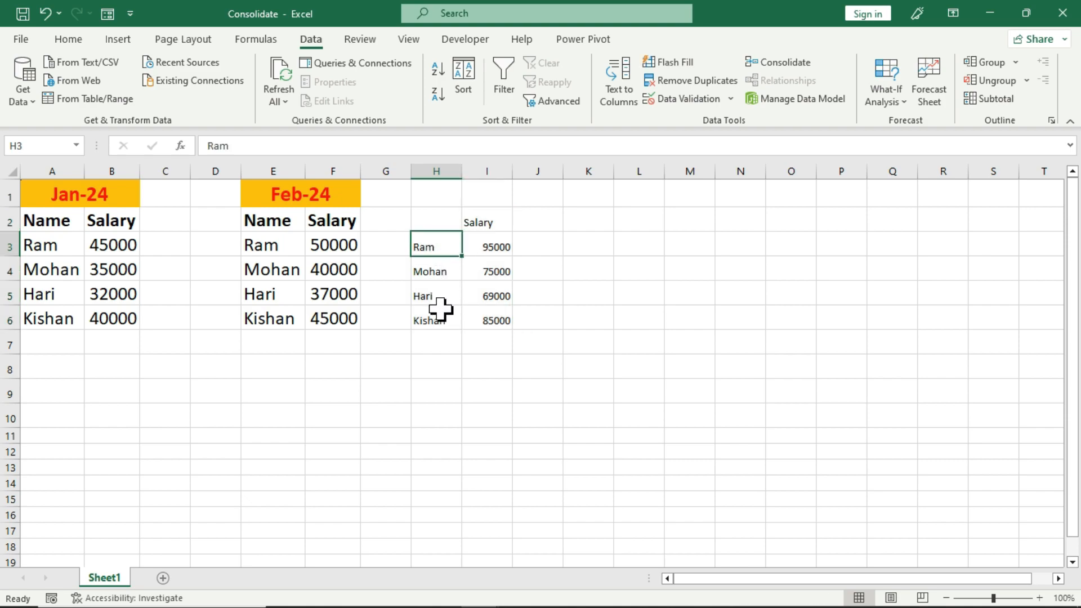
click(494, 248)
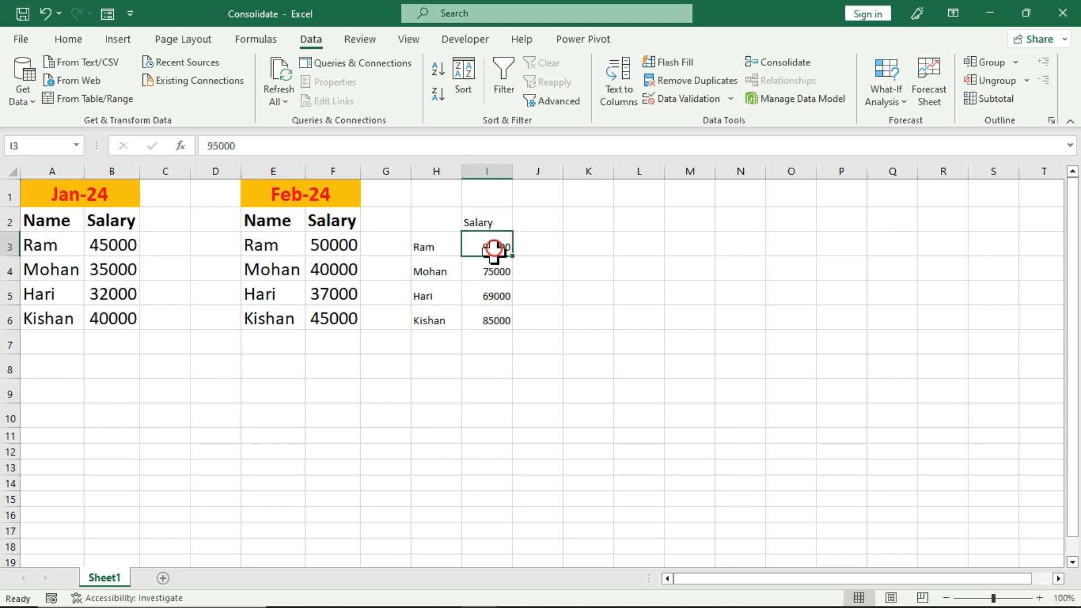
click(126, 245)
click(333, 246)
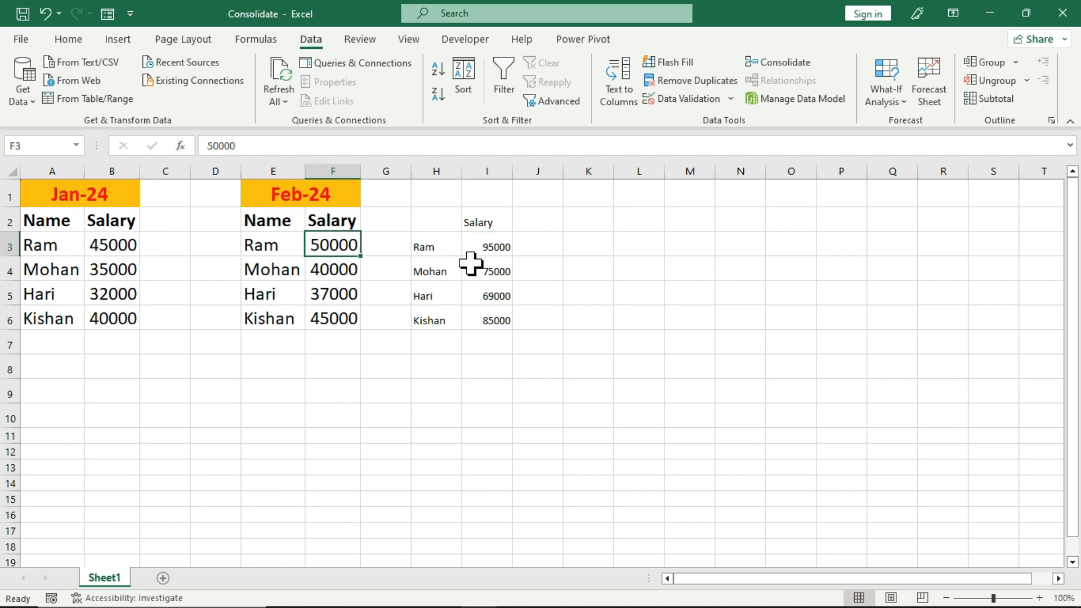
click(475, 250)
click(123, 276)
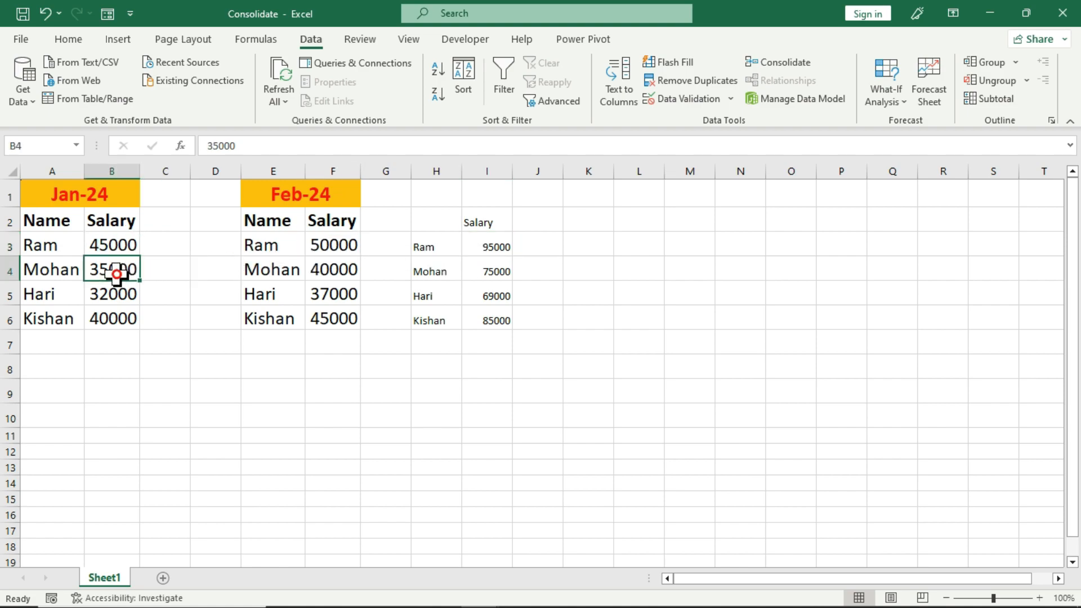
click(333, 269)
click(497, 274)
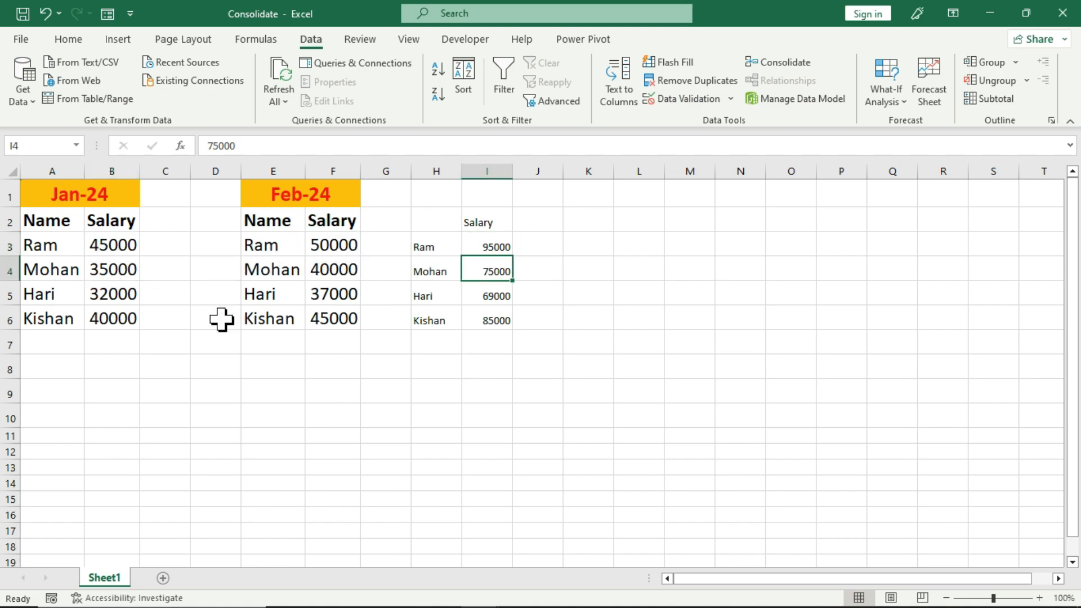
click(106, 294)
click(336, 295)
click(490, 297)
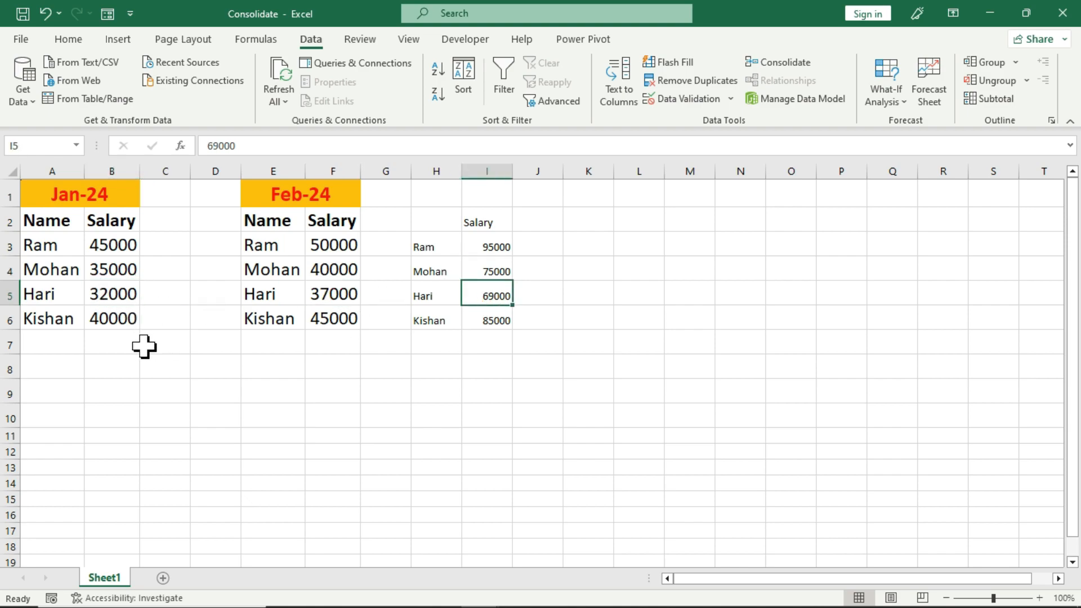
click(109, 318)
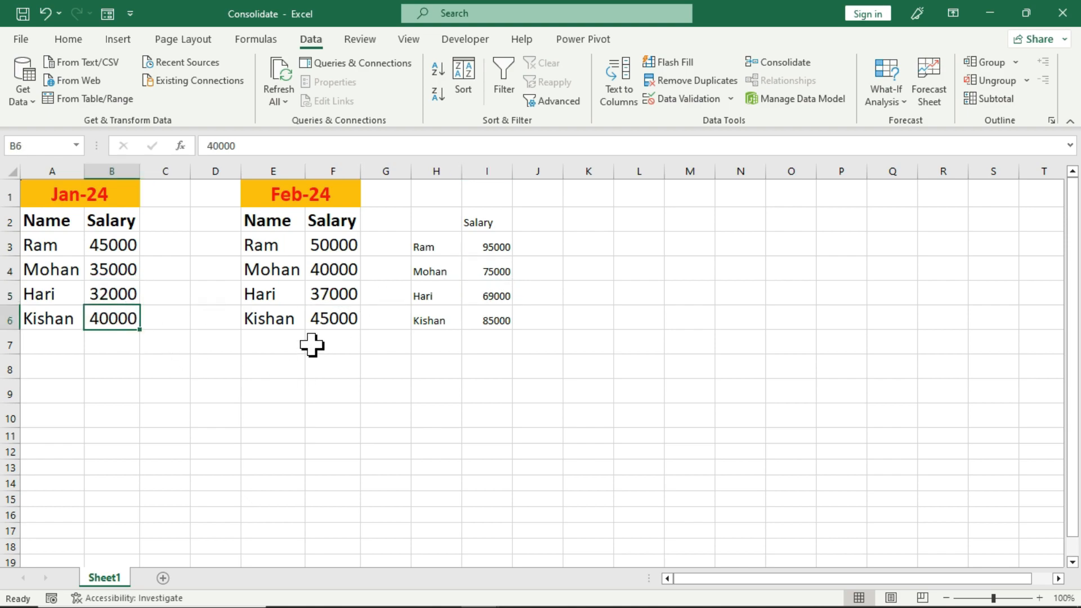
click(484, 323)
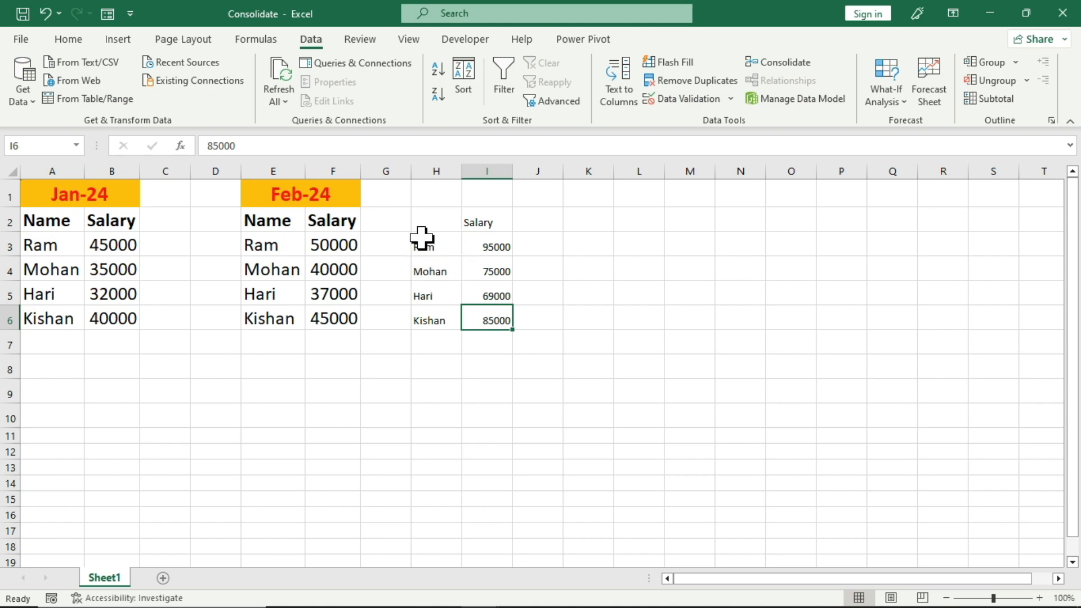
drag(422, 238, 483, 316)
click(464, 346)
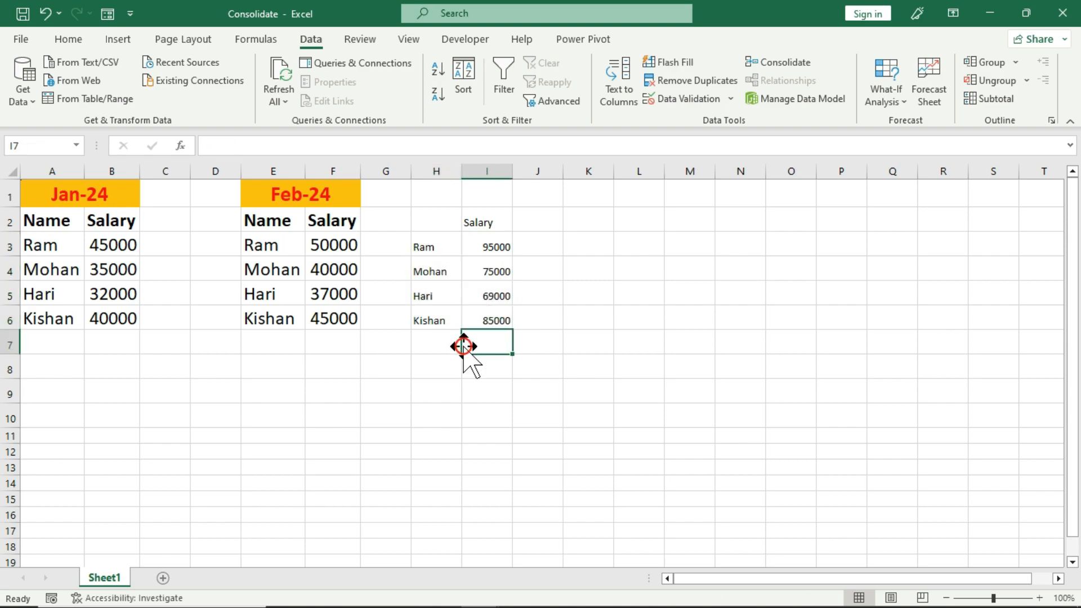
Step: View the workbook's data model in the Power Pivot window and close it, repeating this with E4 selected
click(783, 105)
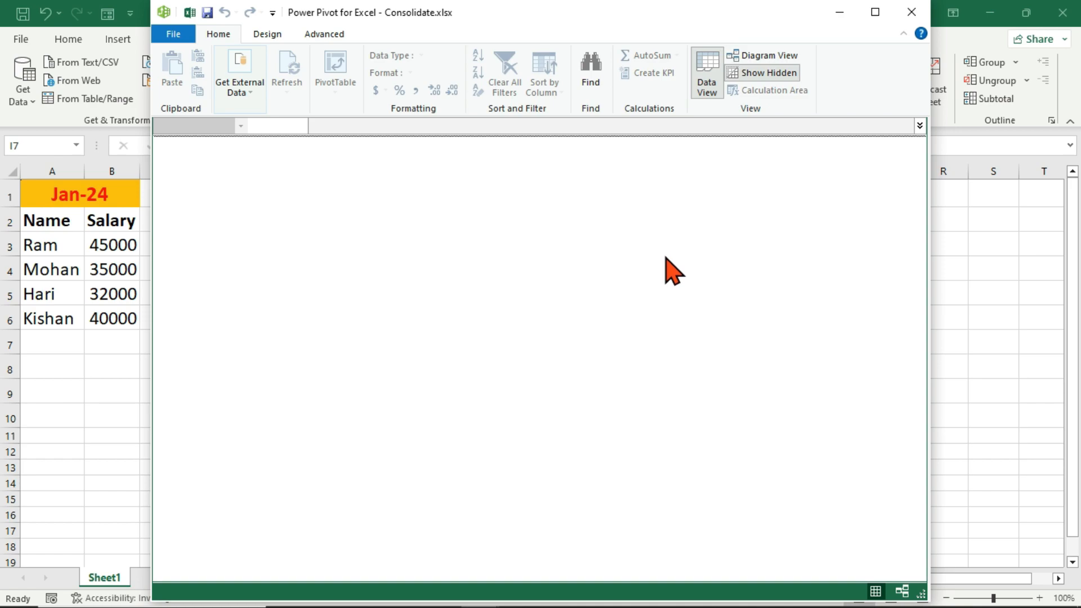
click(911, 12)
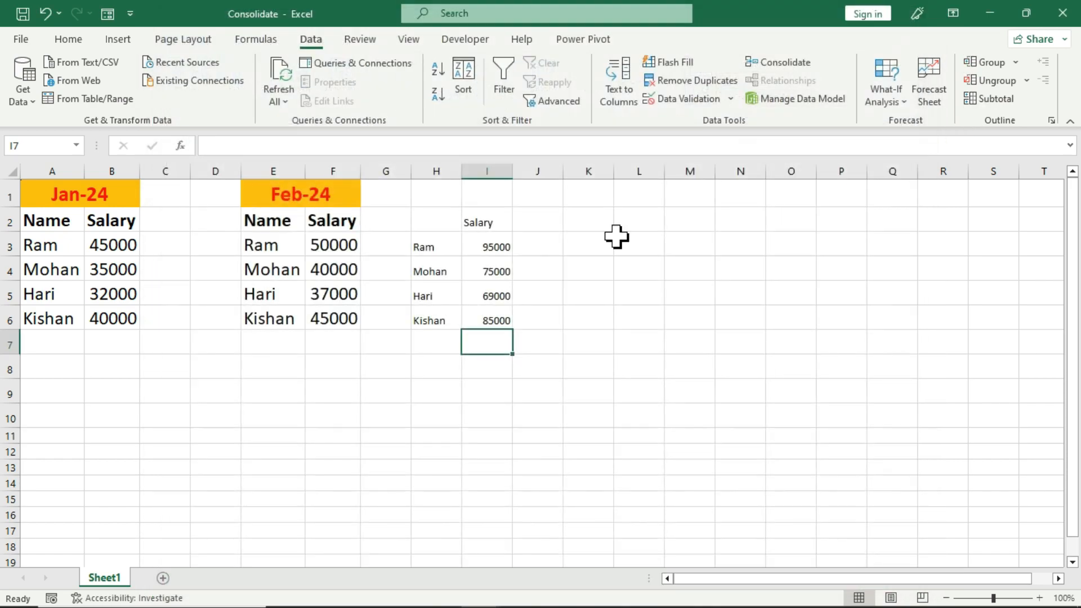
click(260, 269)
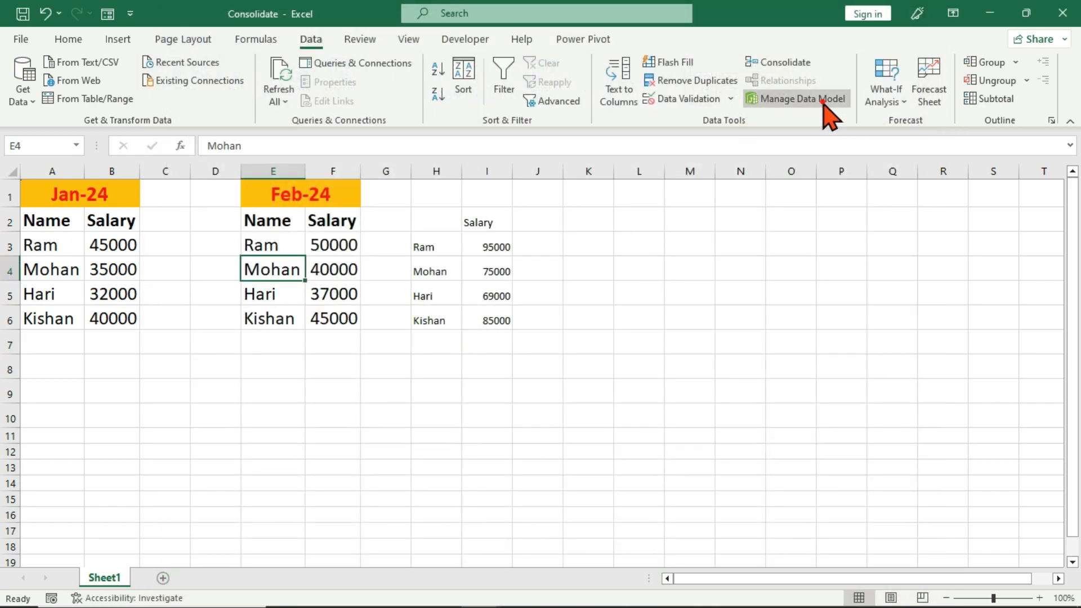
click(756, 99)
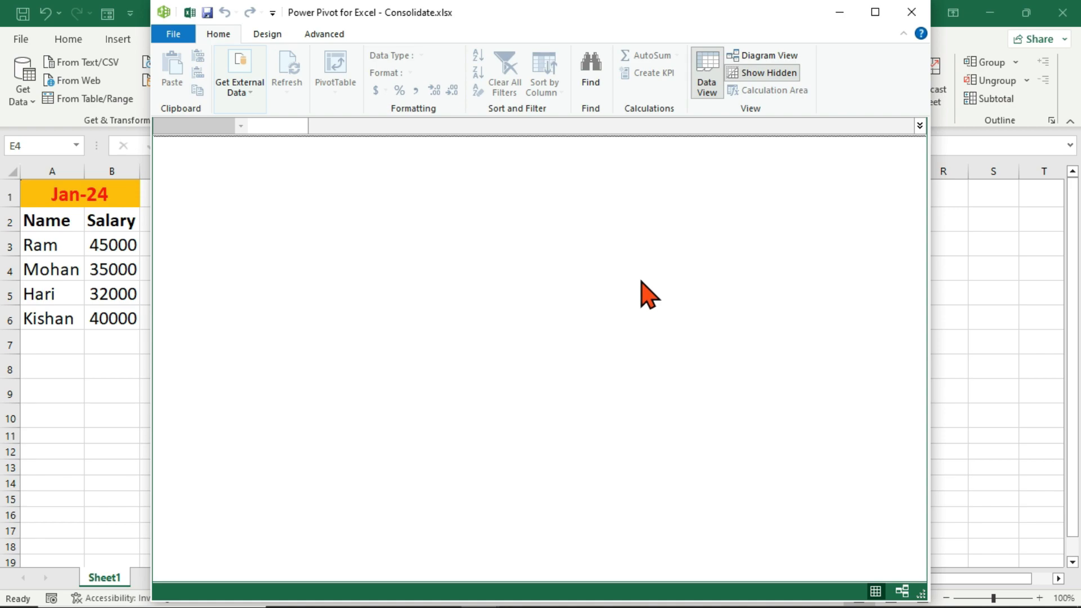
click(913, 12)
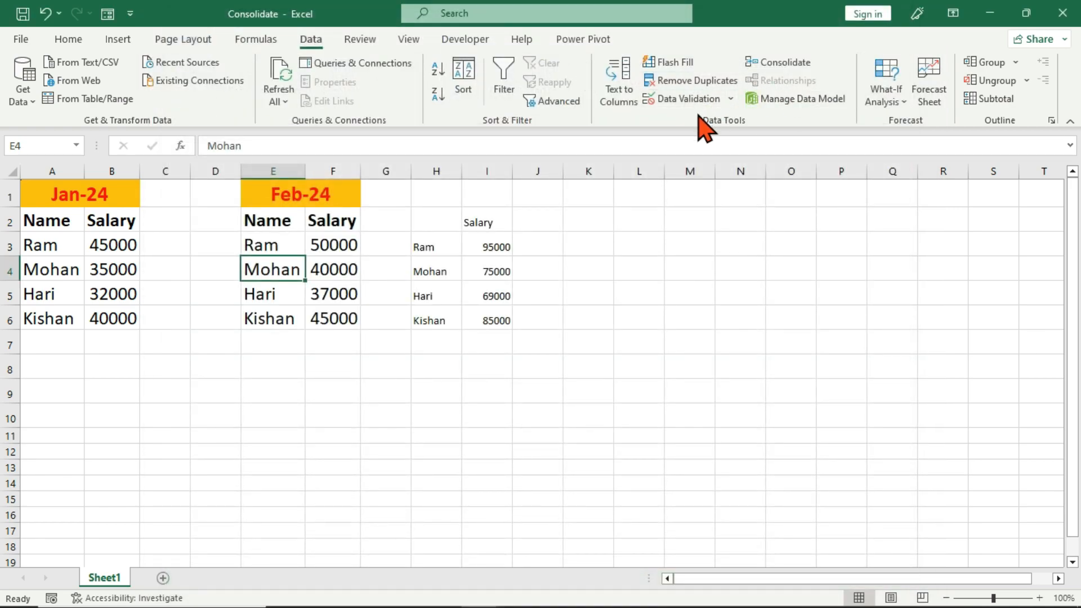